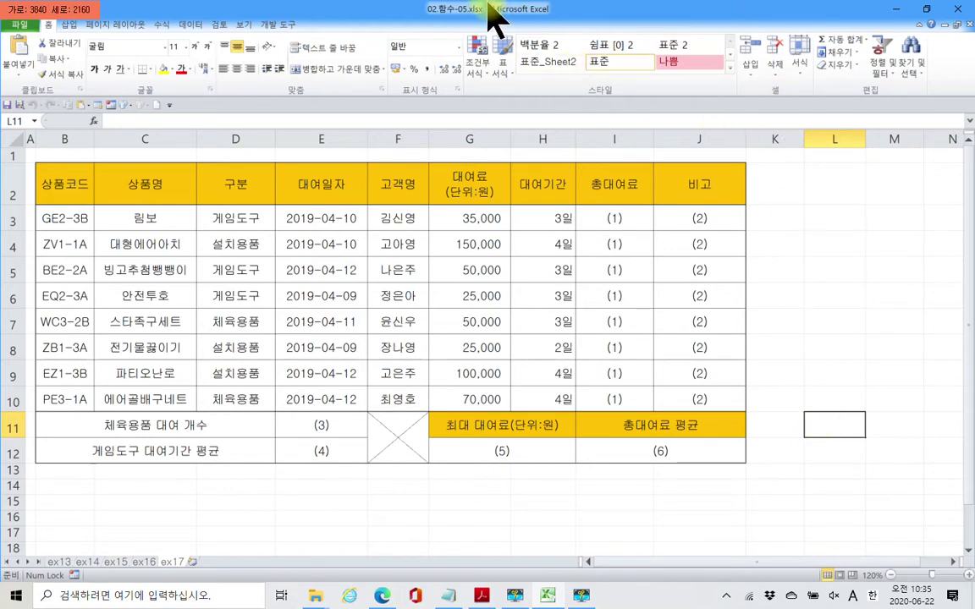
Step: Look over the ex13 exercise sheet and go to the ex14 worksheet
left_click(59, 562)
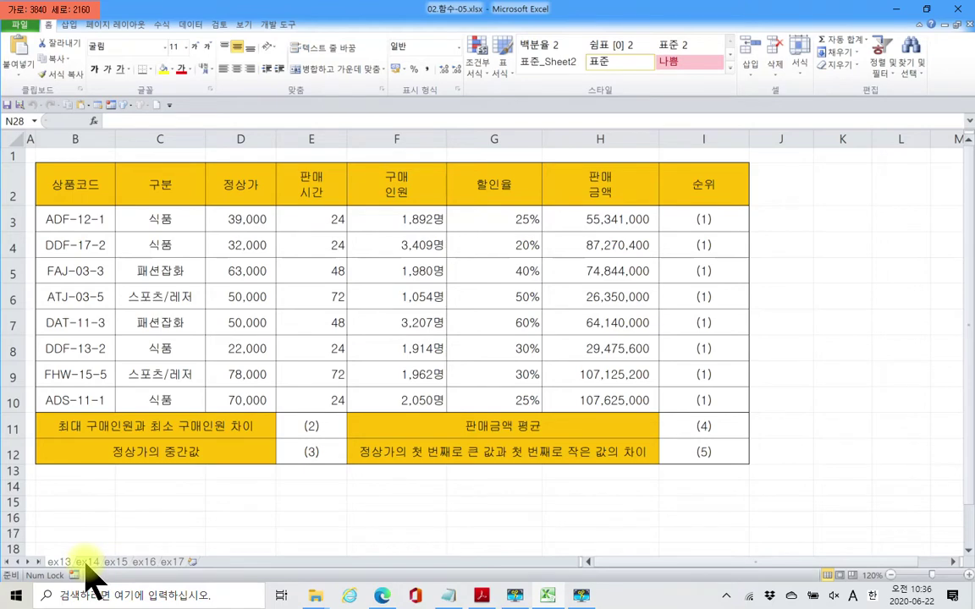
left_click(87, 563)
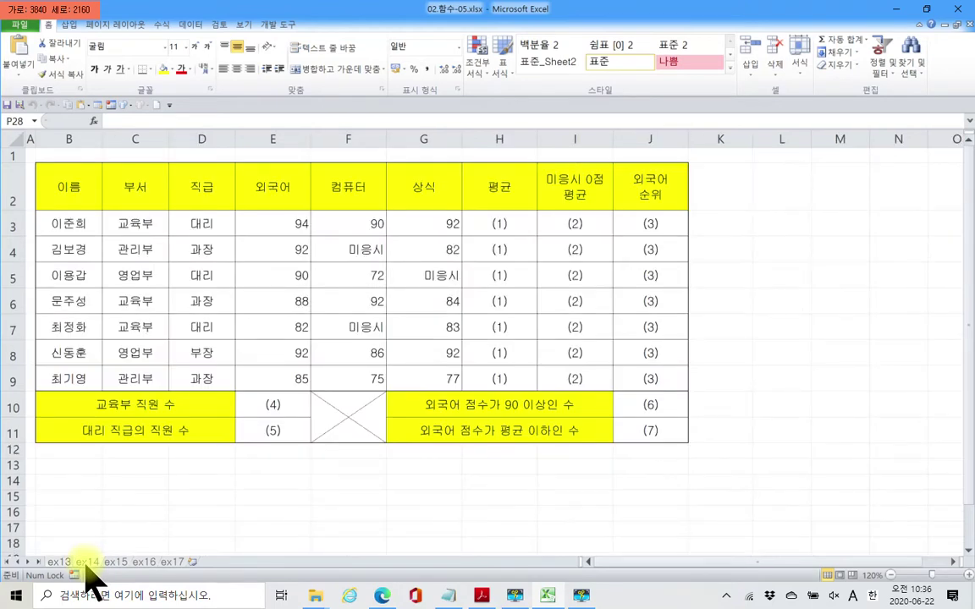
left_click(59, 563)
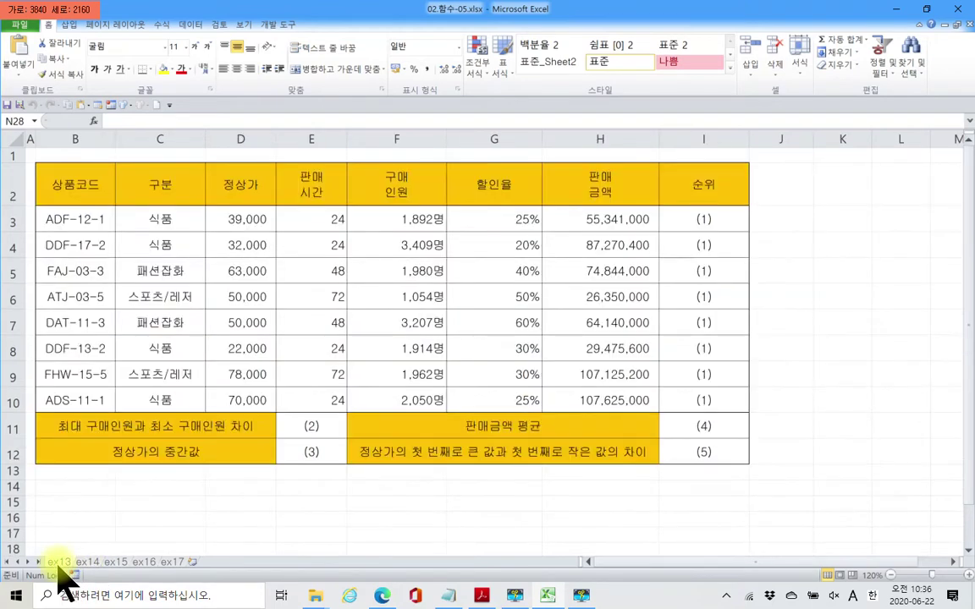
left_click(97, 564)
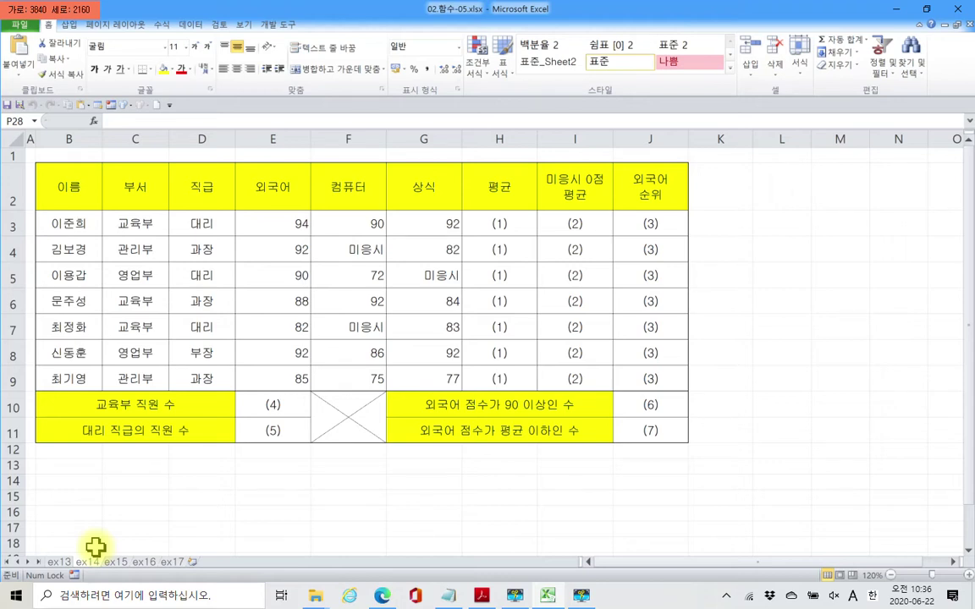
Step: Clear the placeholder contents from cells H3:H9 in the 평균 column
left_click(504, 220)
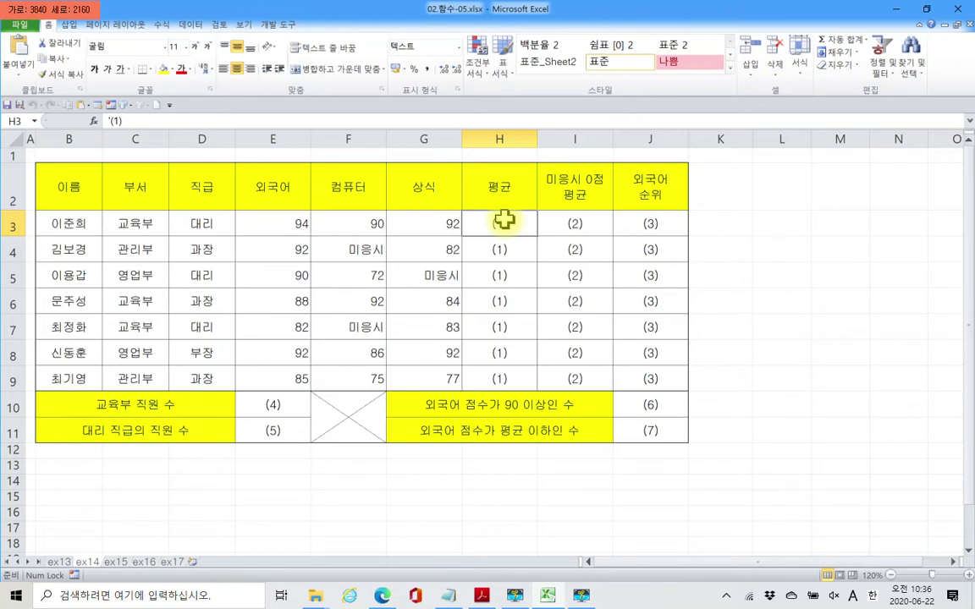
left_click_drag(504, 220, 505, 375)
right_click(505, 375)
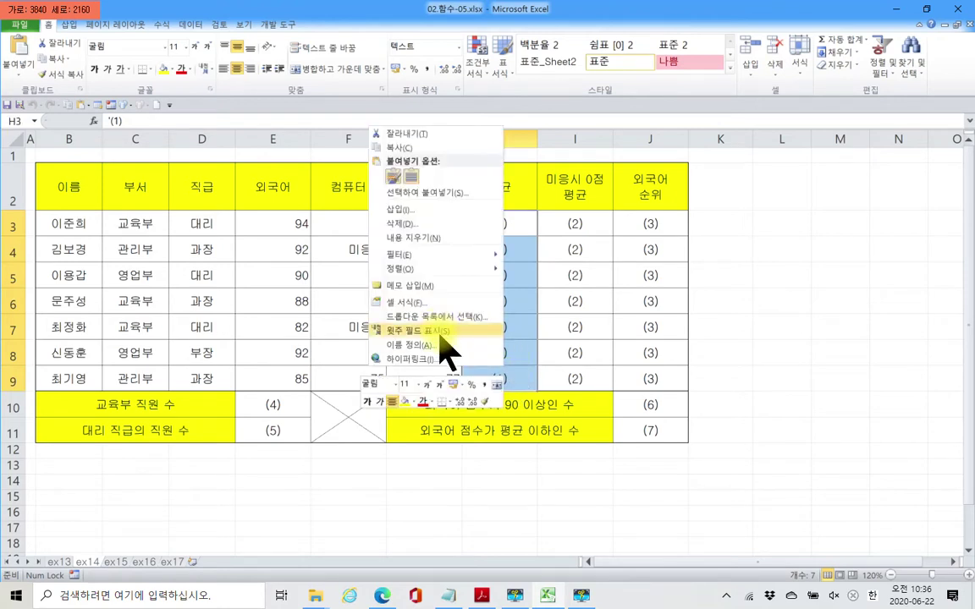
key("Escape")
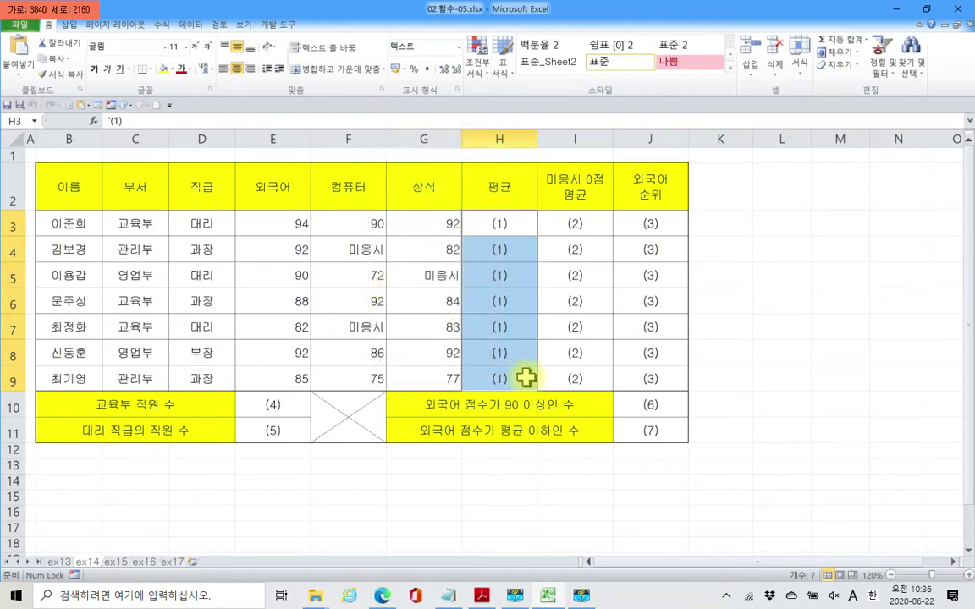
right_click(515, 350)
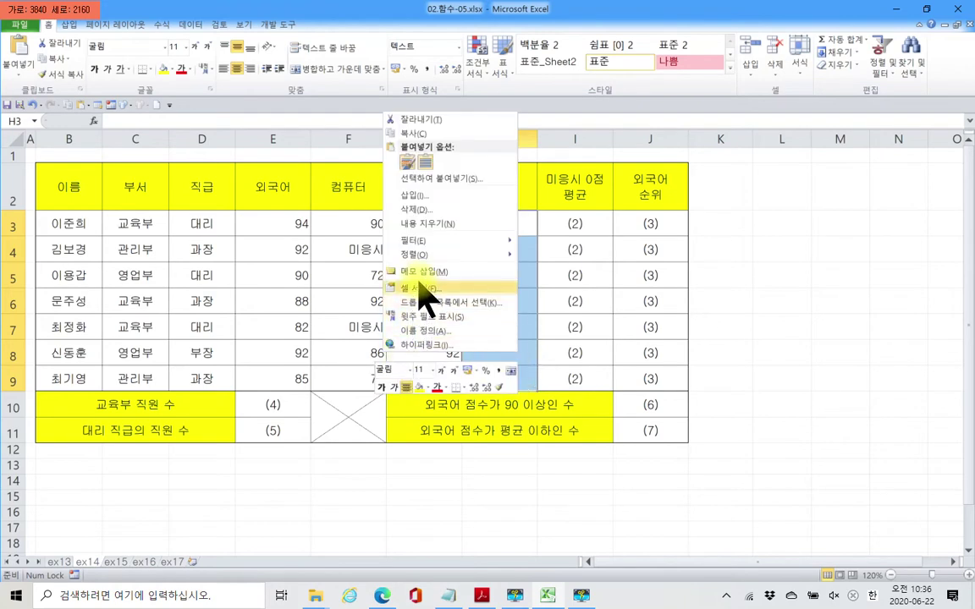
key("Escape")
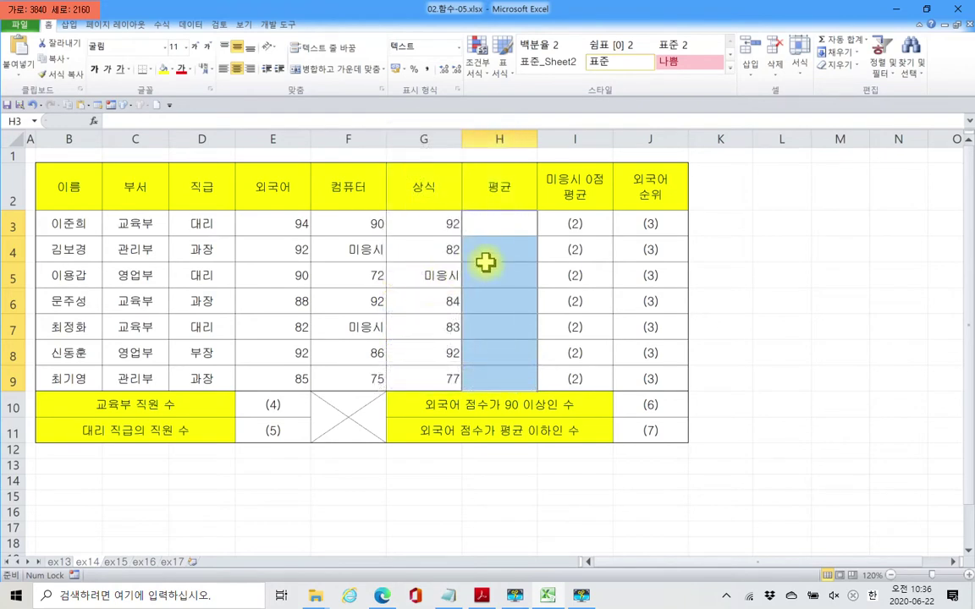
Step: Change the number format of the emptied cells H3:H9 to General (일반)
key("ctrl+1")
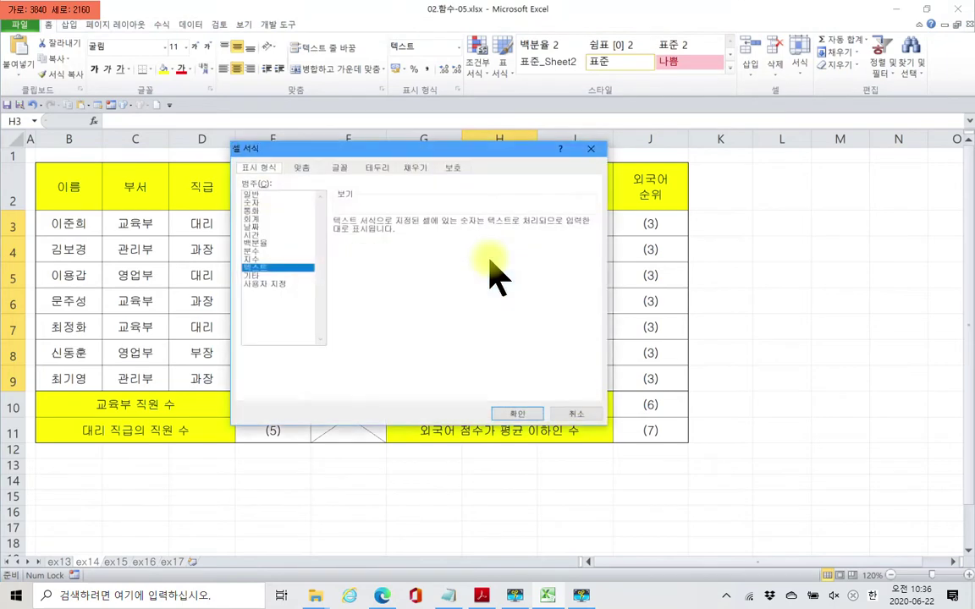
left_click(254, 196)
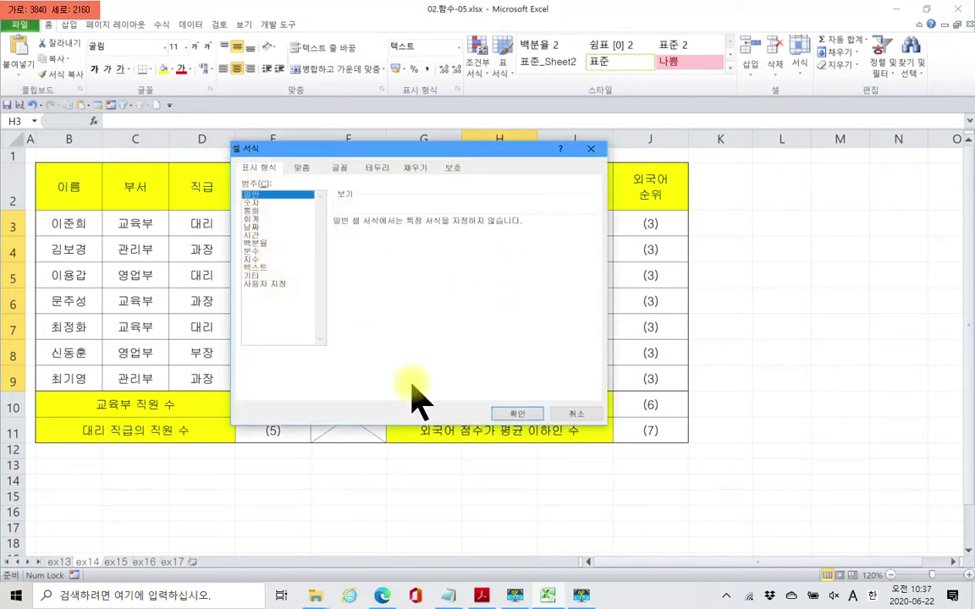
left_click(502, 417)
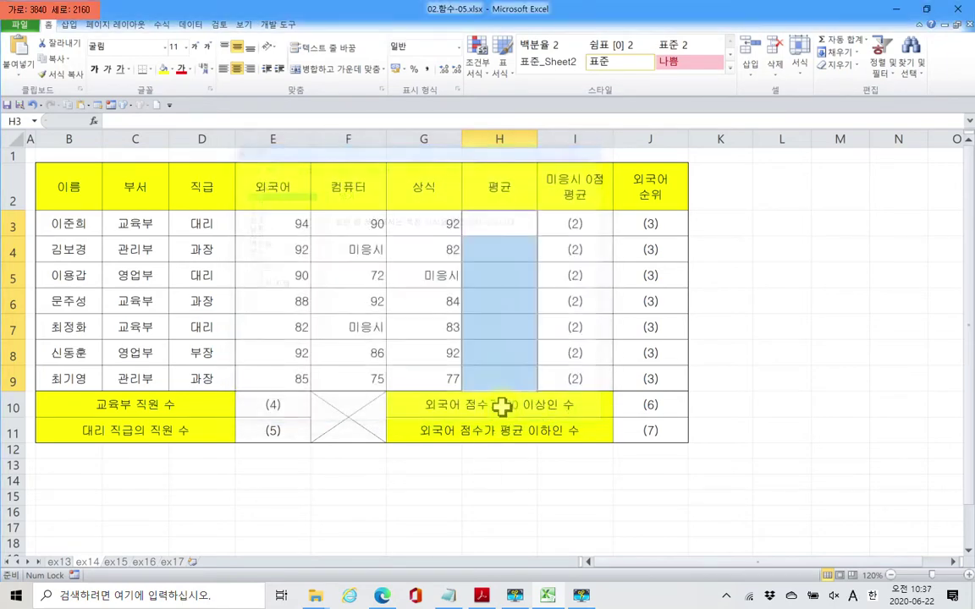
Step: Enter the formula =AVERAGE(E3:G3) in cell H3 to average the first row's three scores
left_click(506, 239)
left_click(506, 227)
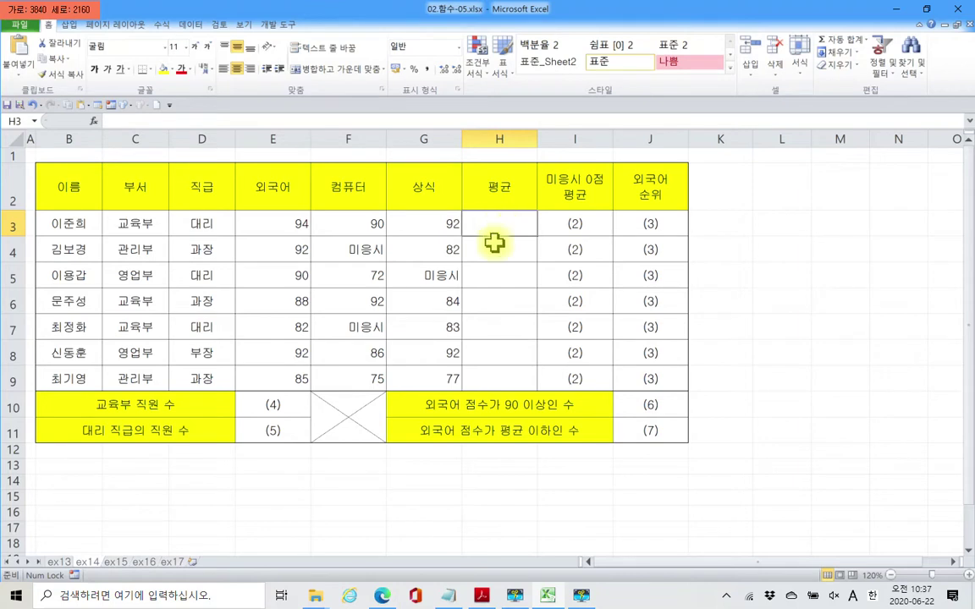
type("=")
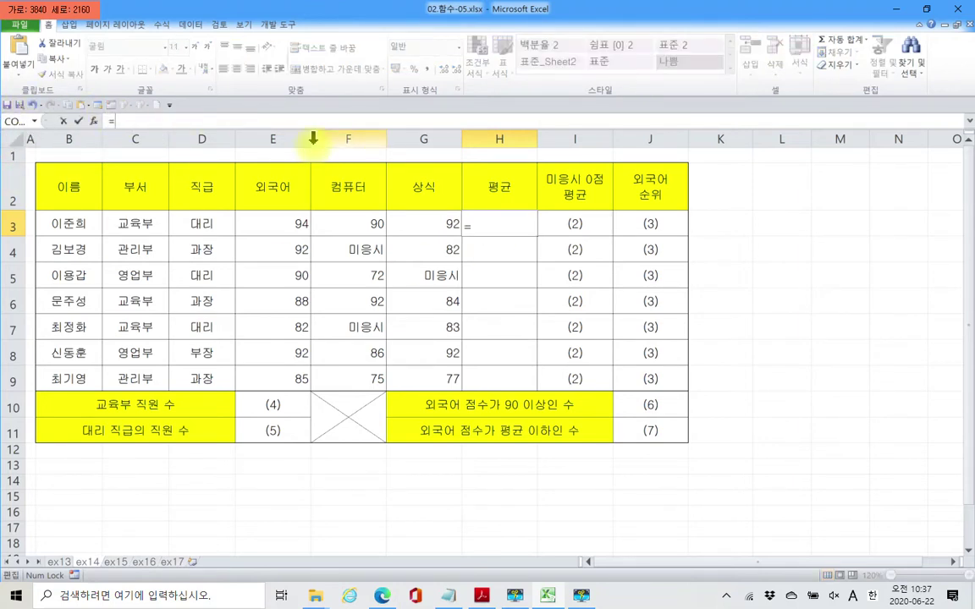
type("a")
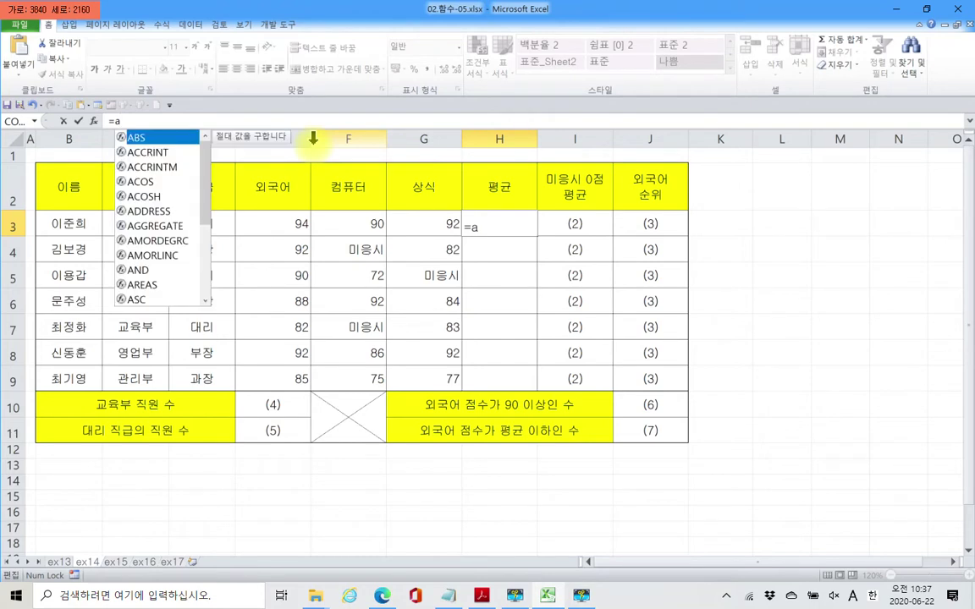
type("ve")
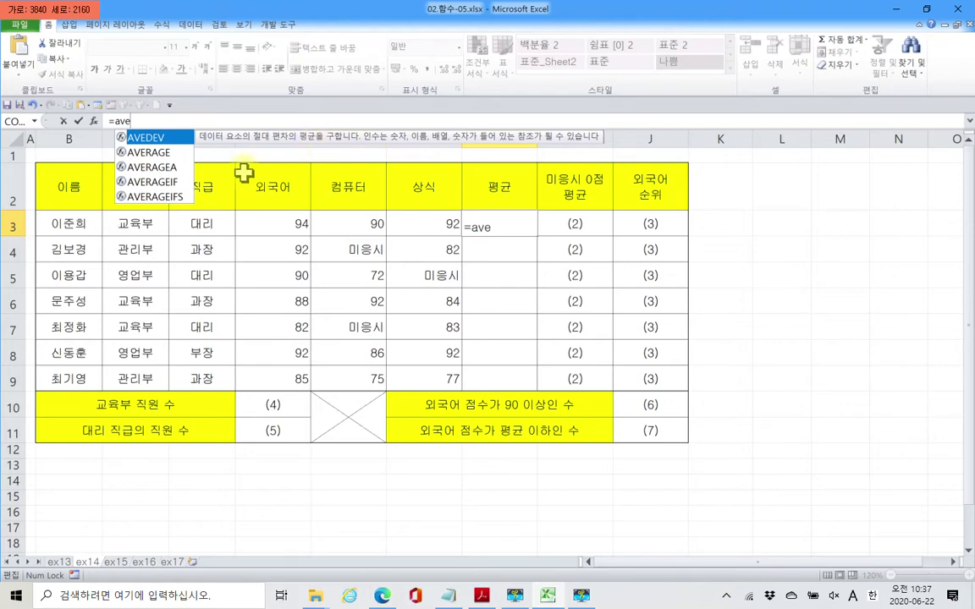
double_click(168, 154)
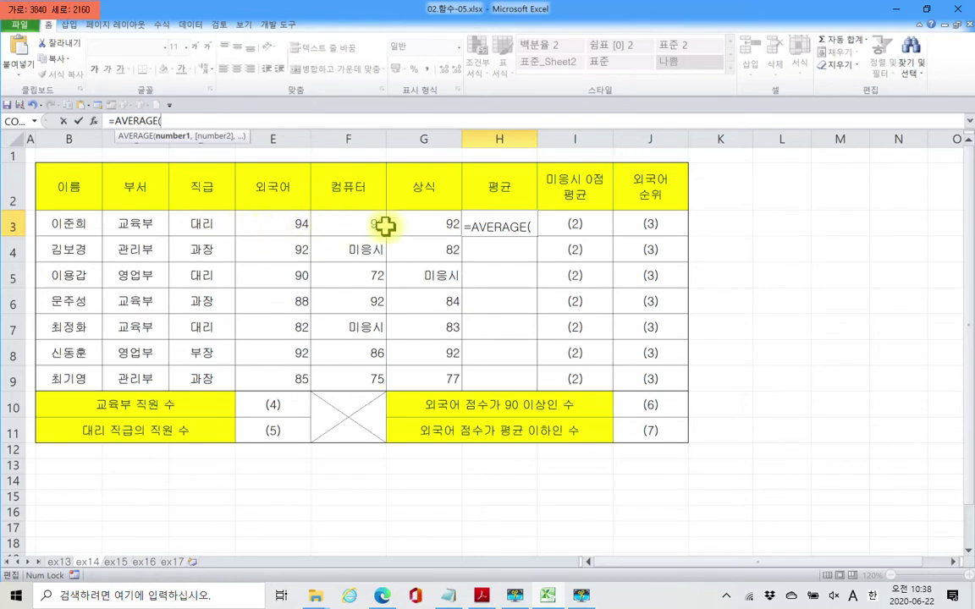
left_click_drag(262, 224, 423, 226)
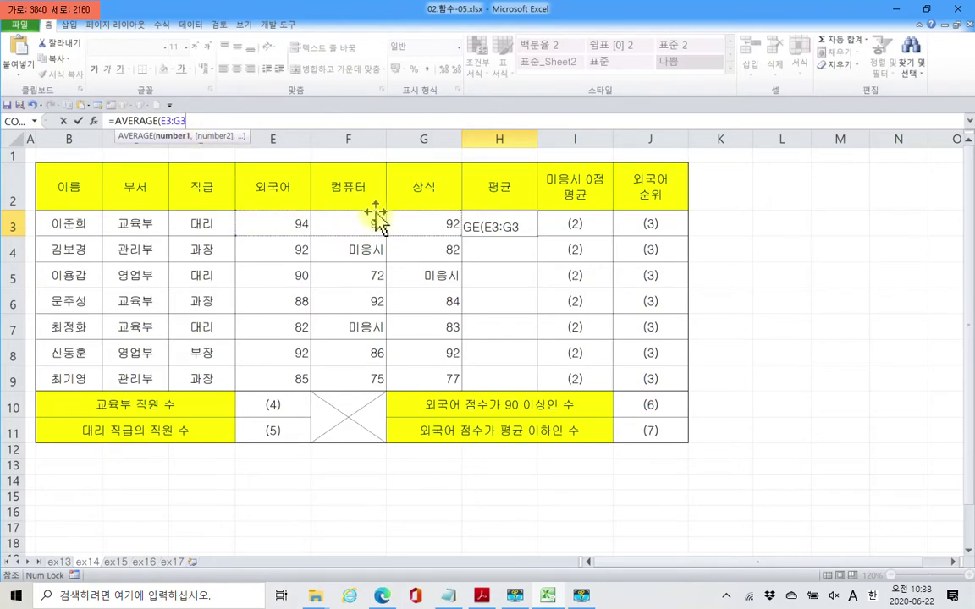
left_click(78, 122)
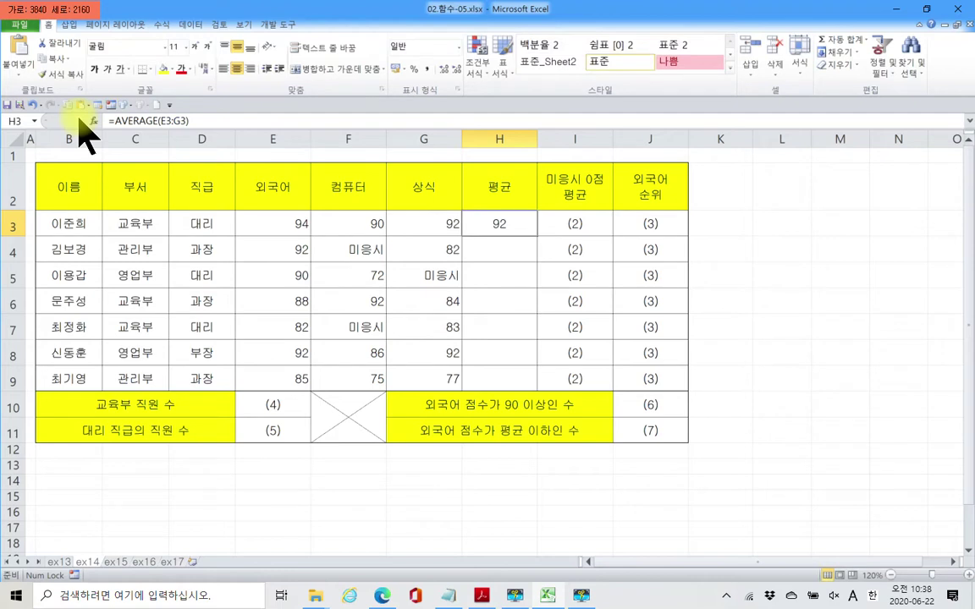
Step: Fill the average formula from H3 down through H9
double_click(538, 241)
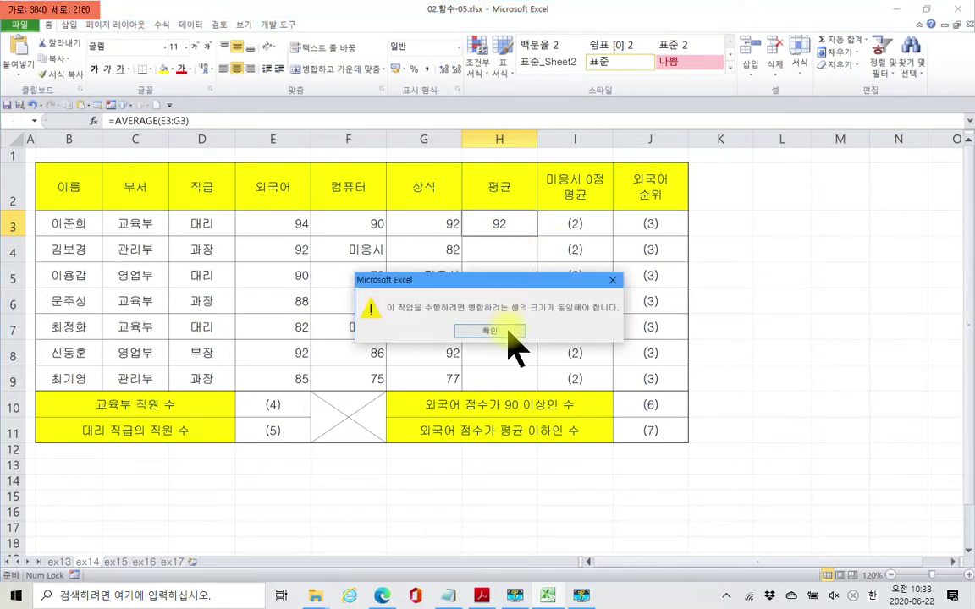
left_click(507, 330)
left_click(508, 403)
left_click(508, 227)
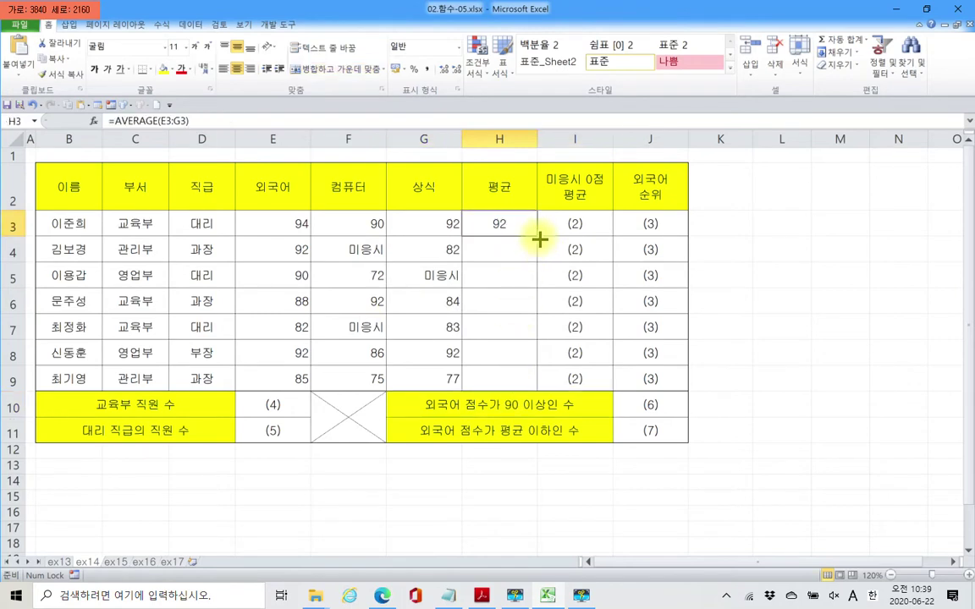
left_click_drag(539, 241, 543, 383)
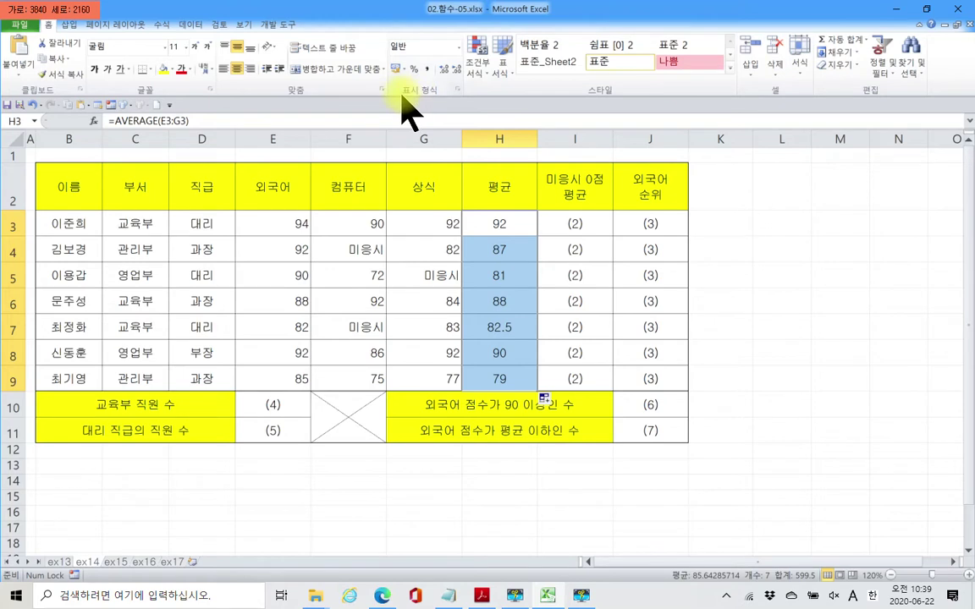
left_click_drag(389, 82, 456, 103)
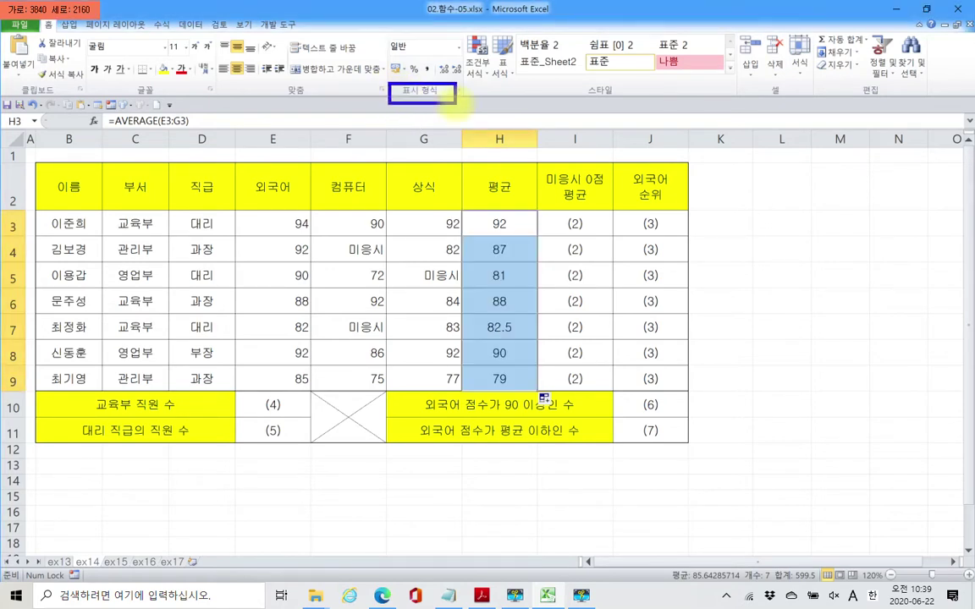
mouse_move(452, 56)
left_mouse_down()
mouse_move(434, 58)
mouse_move(428, 71)
mouse_move(447, 78)
mouse_move(464, 66)
mouse_move(464, 78)
left_mouse_up()
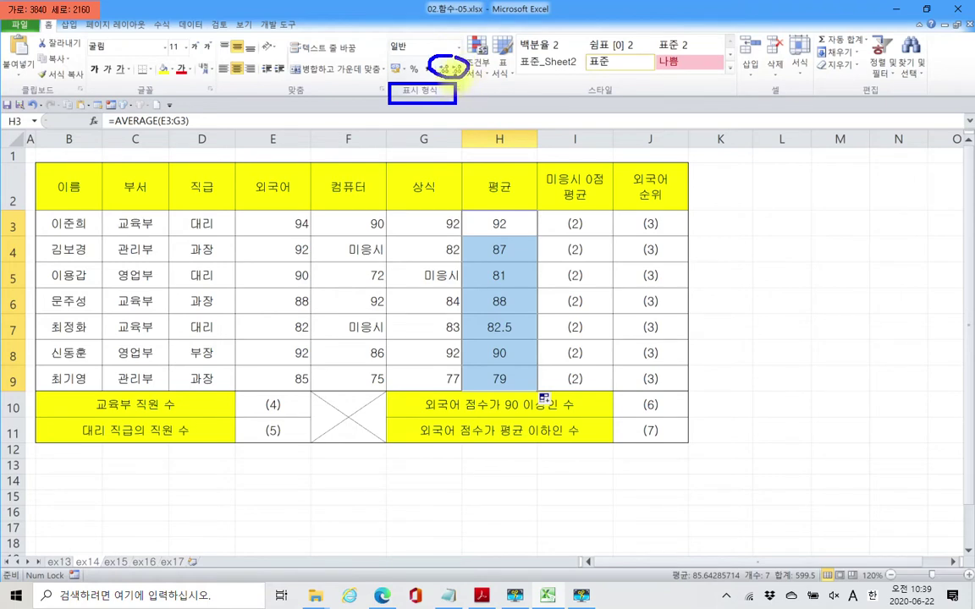
key("Escape")
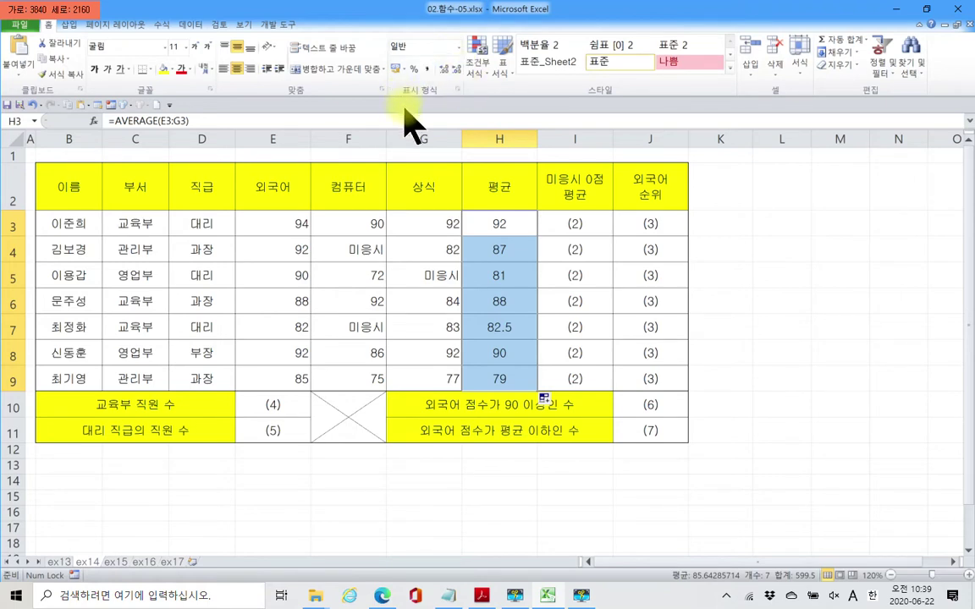
Step: Display the averages in H3:H9 with one decimal place
left_click(445, 70)
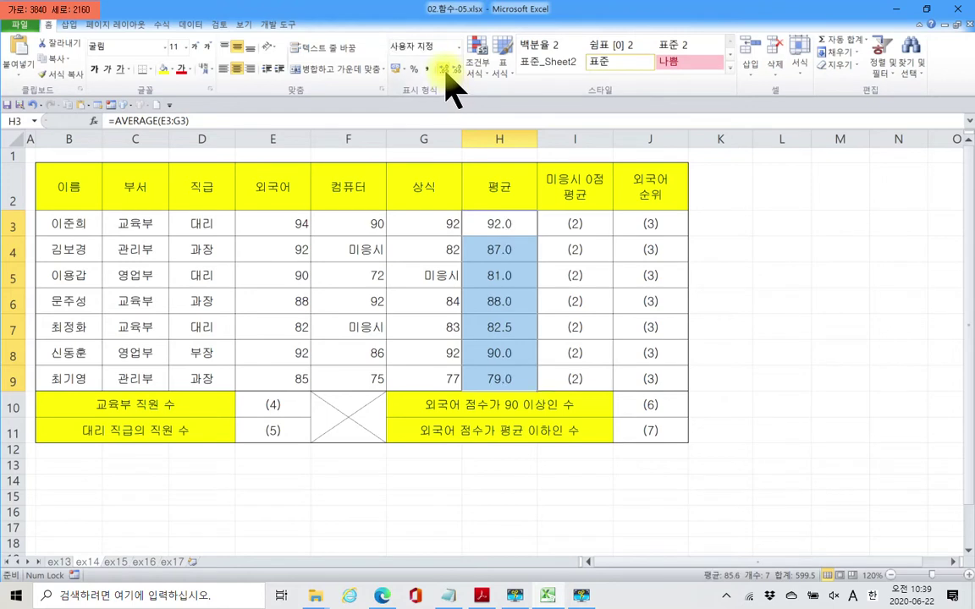
left_click(456, 71)
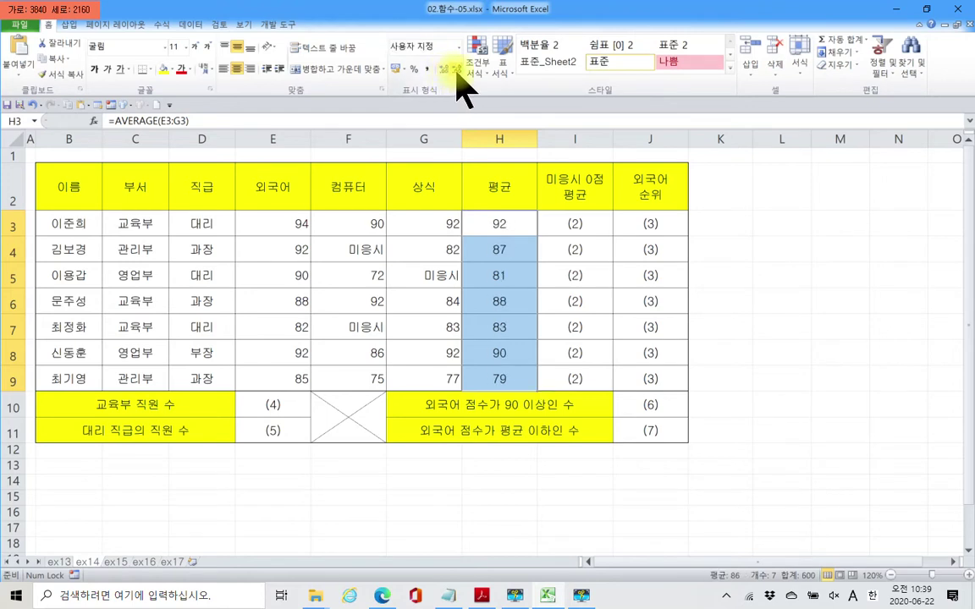
left_click(445, 71)
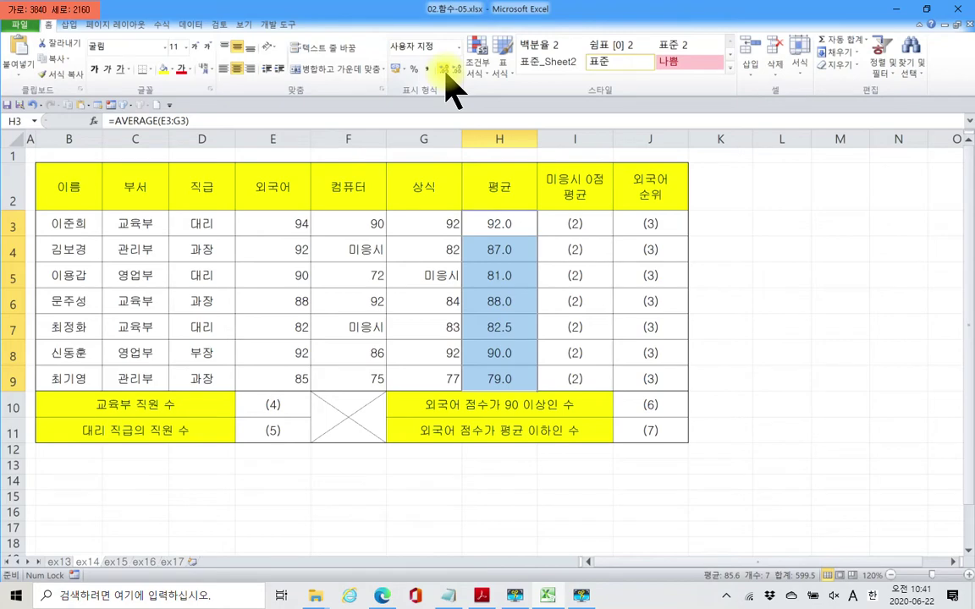
left_click(582, 596)
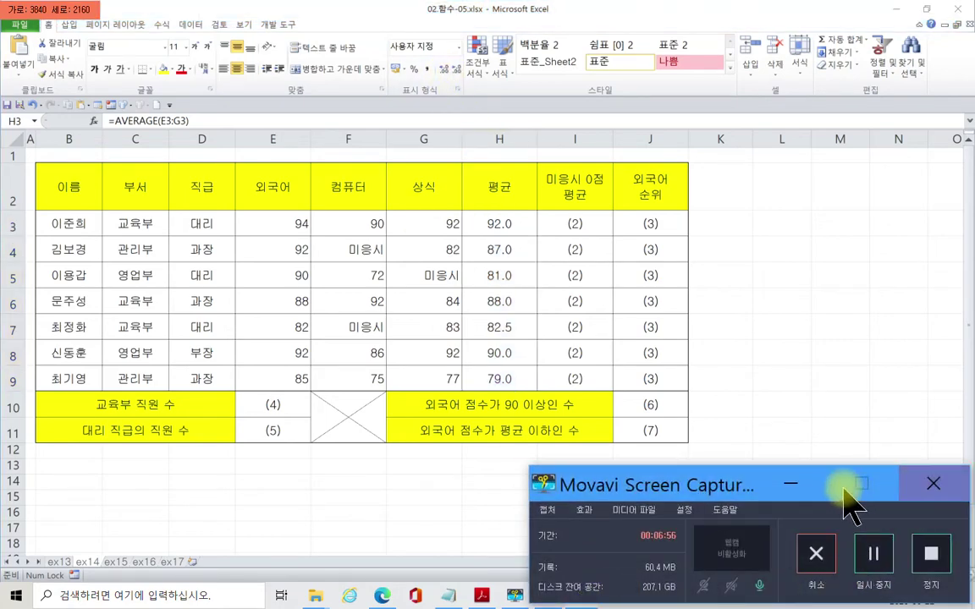
left_click(790, 486)
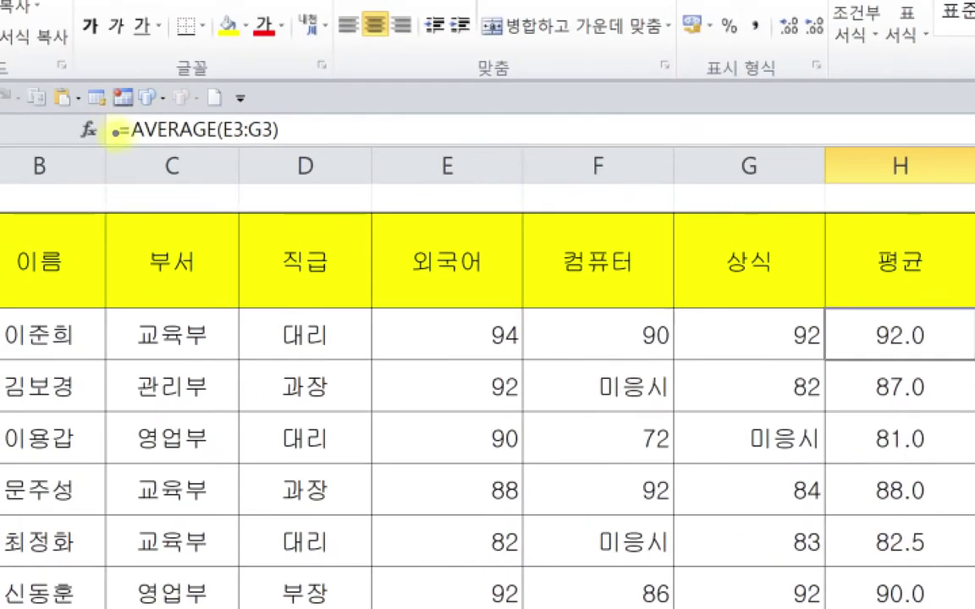
left_click_drag(124, 138, 227, 139)
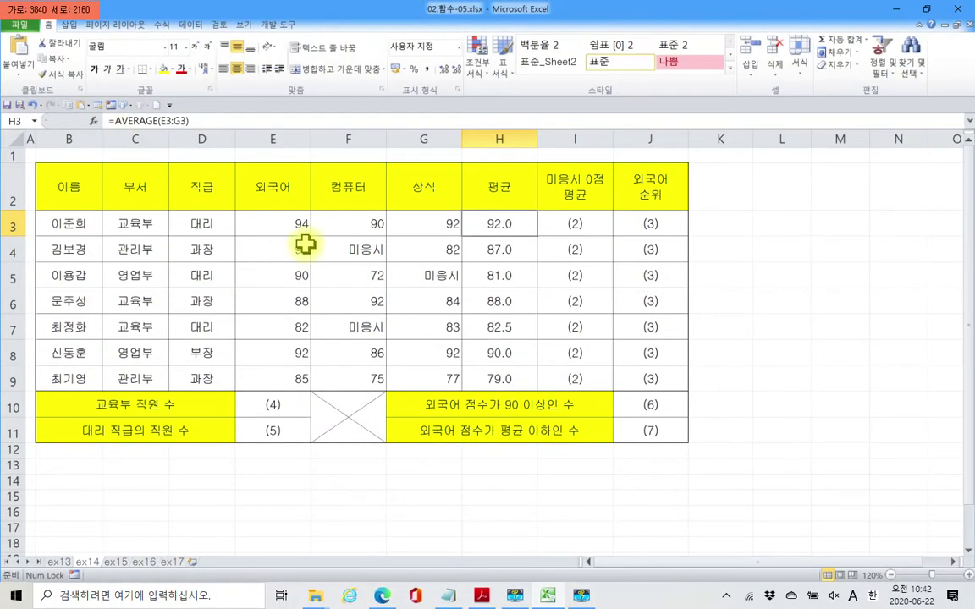
left_click(564, 345)
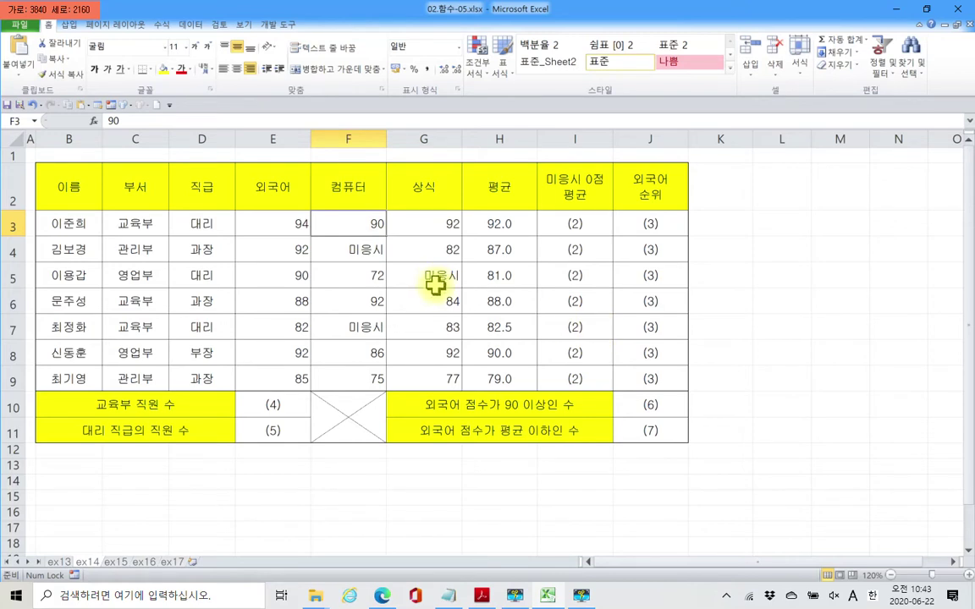
type("a")
key("BackSpace")
key("Hangul")
key("Escape")
Step: Select E4:G4 to examine how the average treats the row's 미응시 text entry
left_click(330, 245)
left_click_drag(270, 250, 395, 252)
left_click(396, 251)
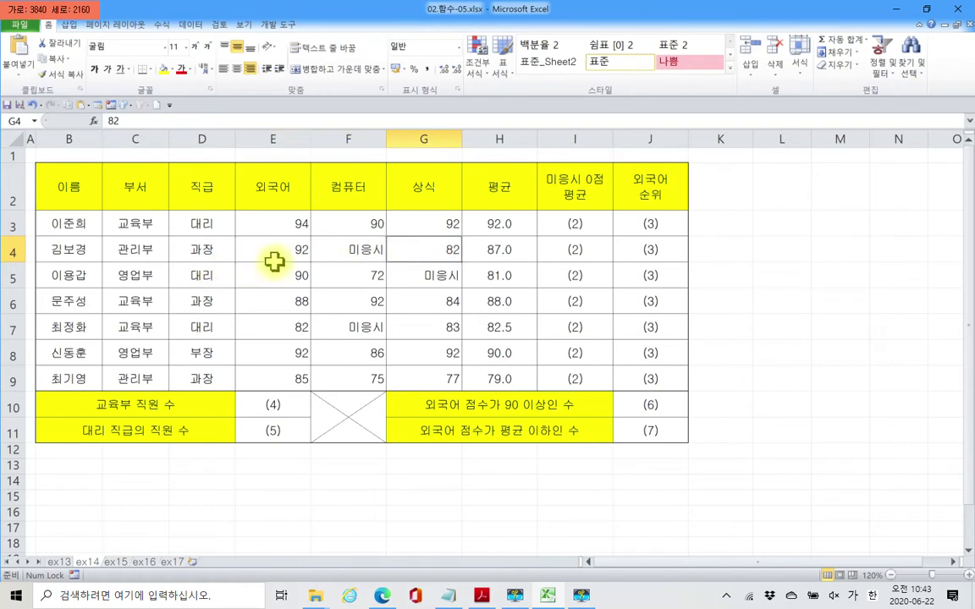
left_click_drag(288, 256, 418, 254)
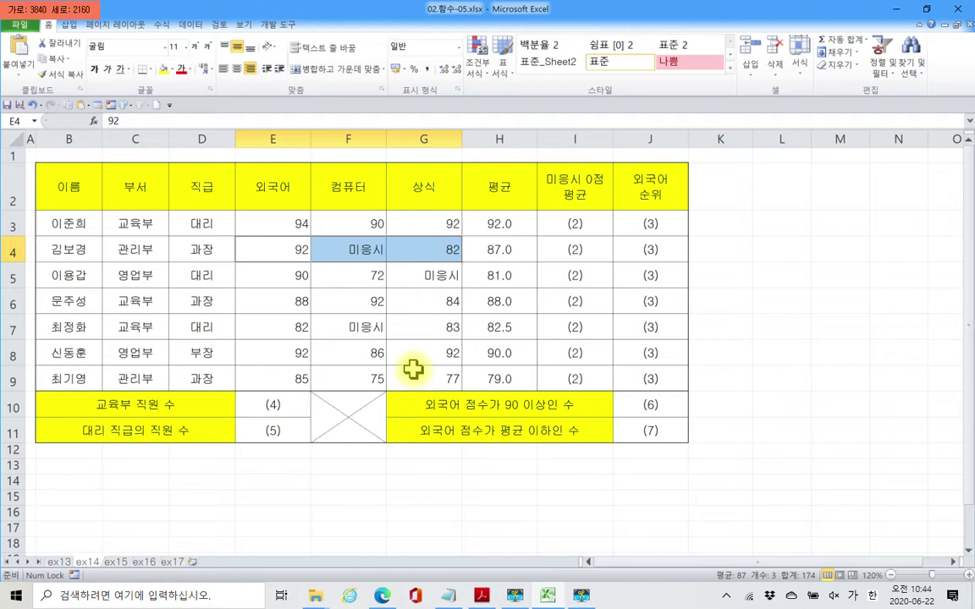
Step: Clear the (2) placeholders from I3:I9 in the 미응시 0점 평균 column
left_click(573, 223)
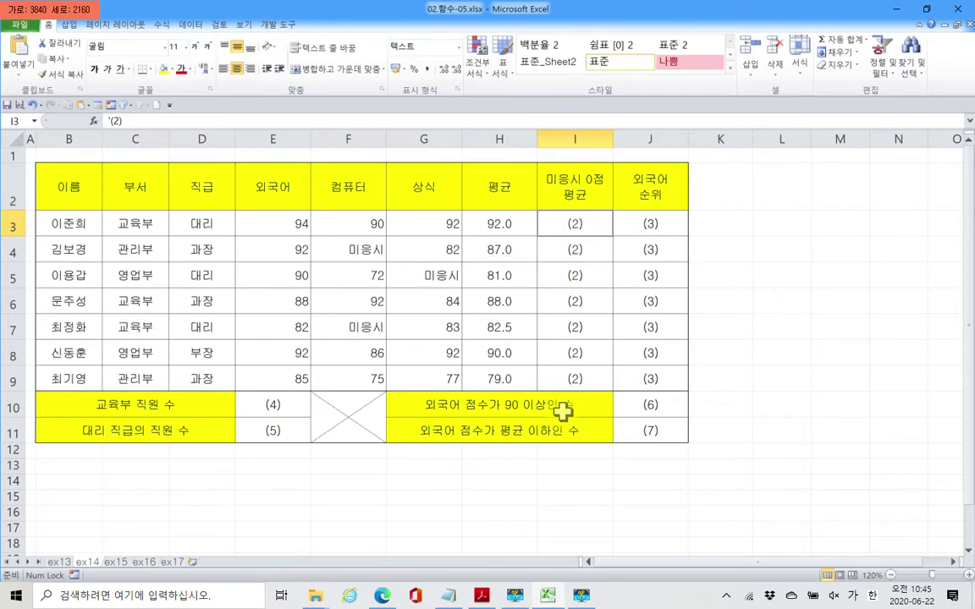
left_click(738, 221)
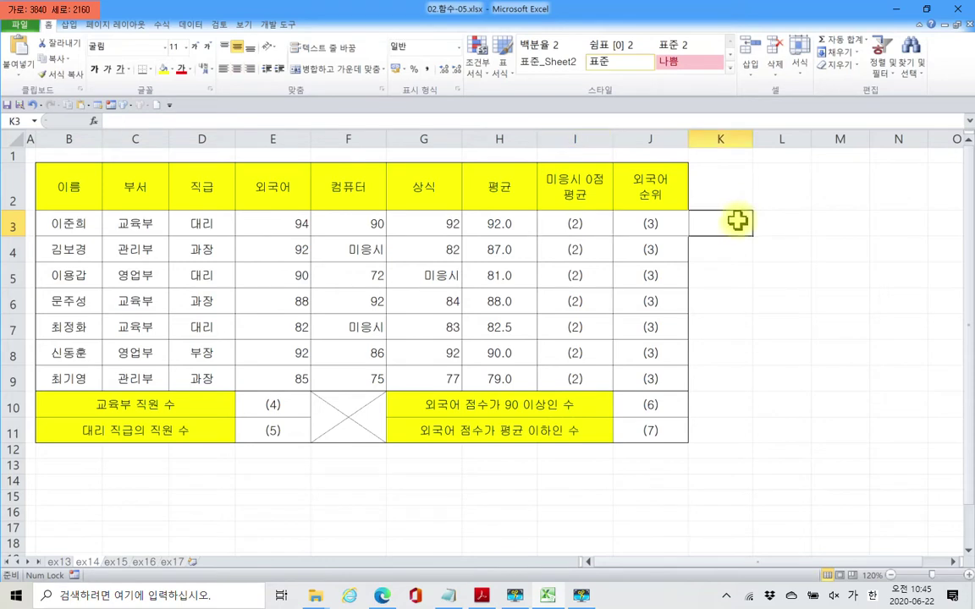
left_click(573, 227)
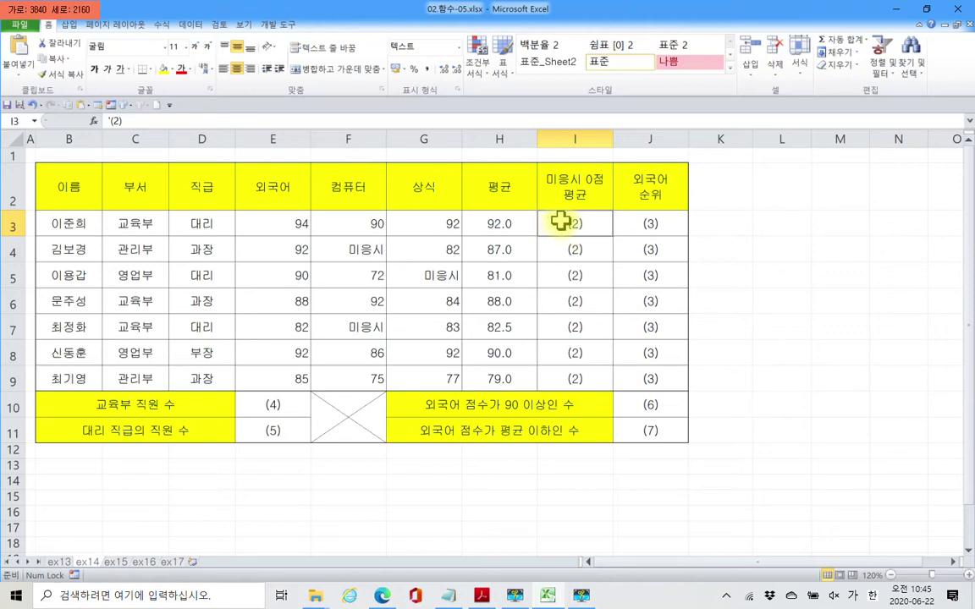
left_click_drag(561, 222, 553, 377)
right_click(564, 303)
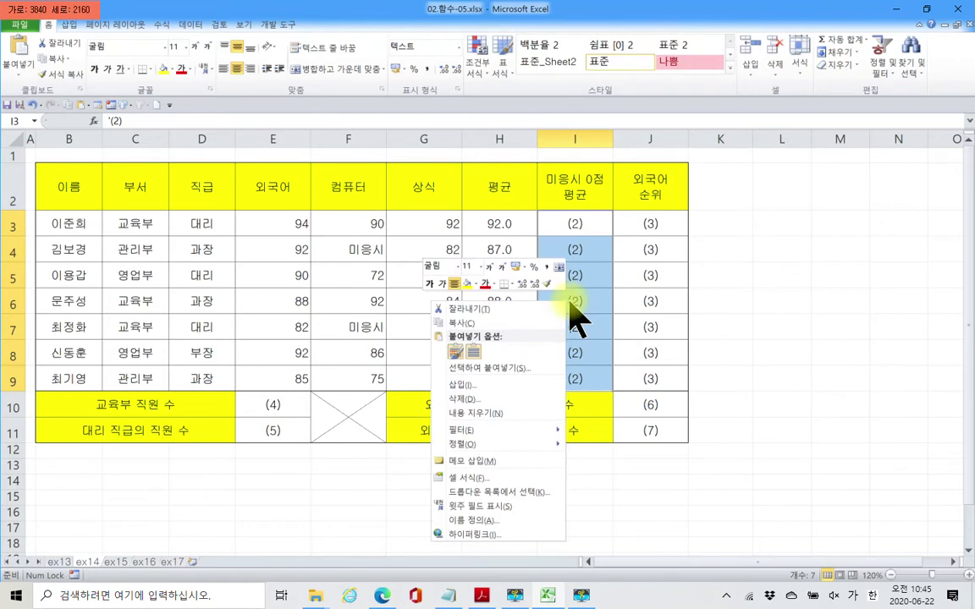
key("Escape")
key("Delete")
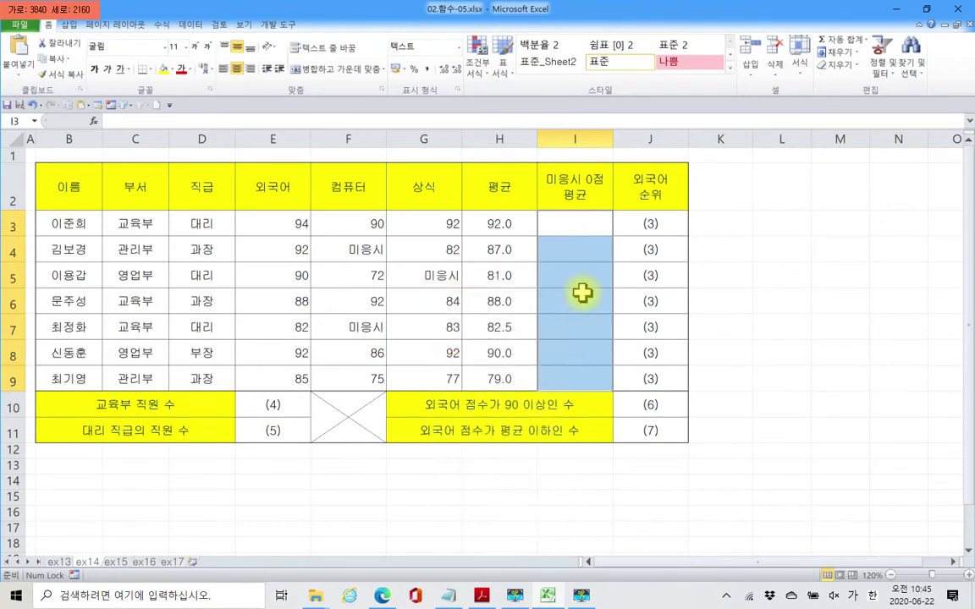
Step: Change the number format of I3:I9 to 일반 (General)
right_click(582, 230)
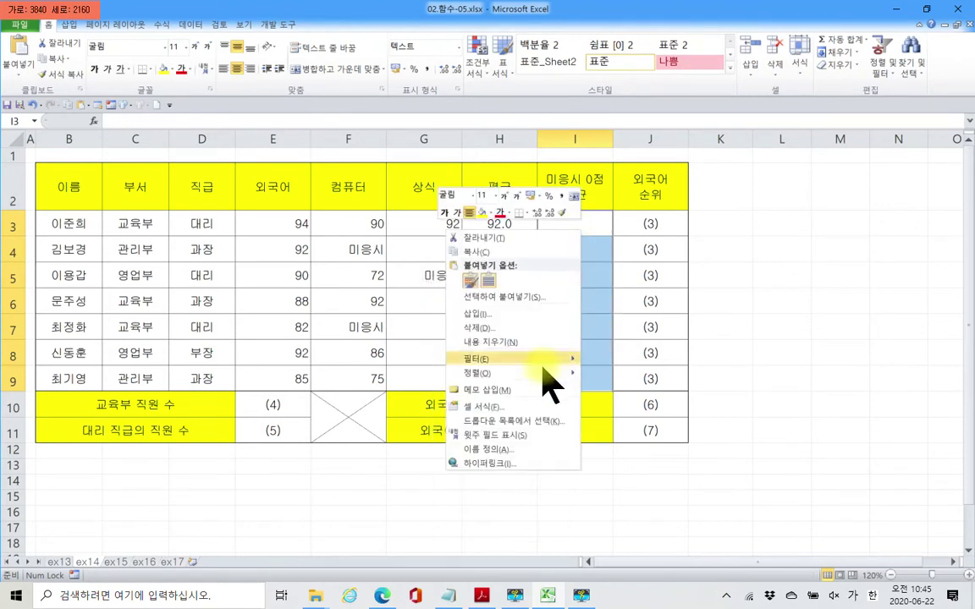
left_click(506, 410)
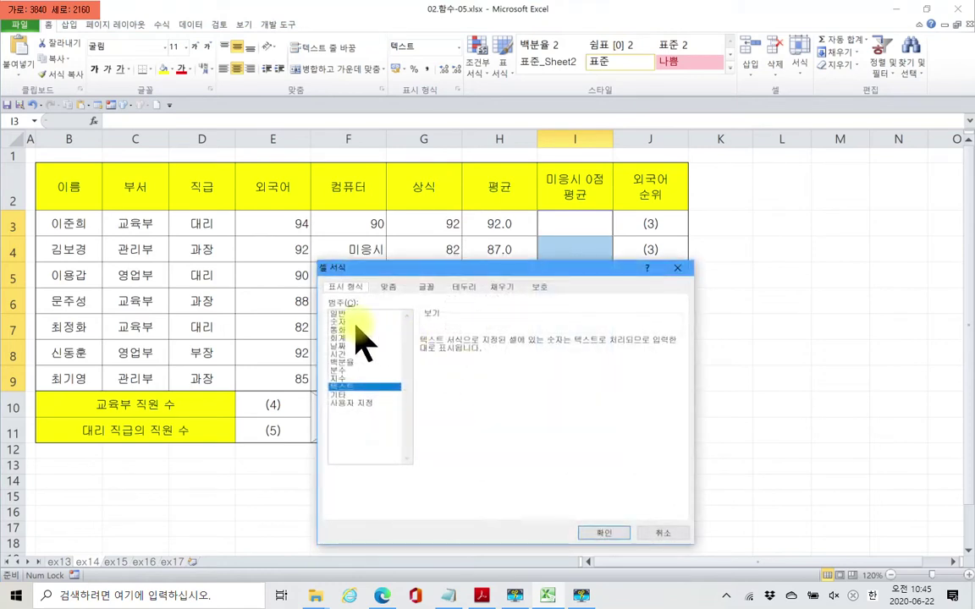
left_click(354, 315)
left_click(606, 533)
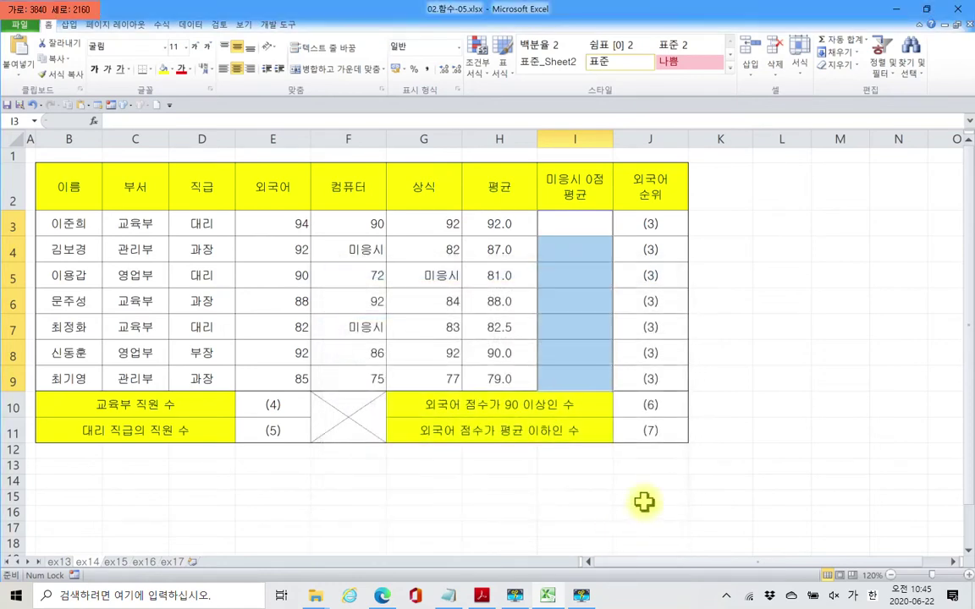
Step: Enter =AVERAGEA(E3:G3) in cell I3 and fill it down through I9
left_click(567, 219)
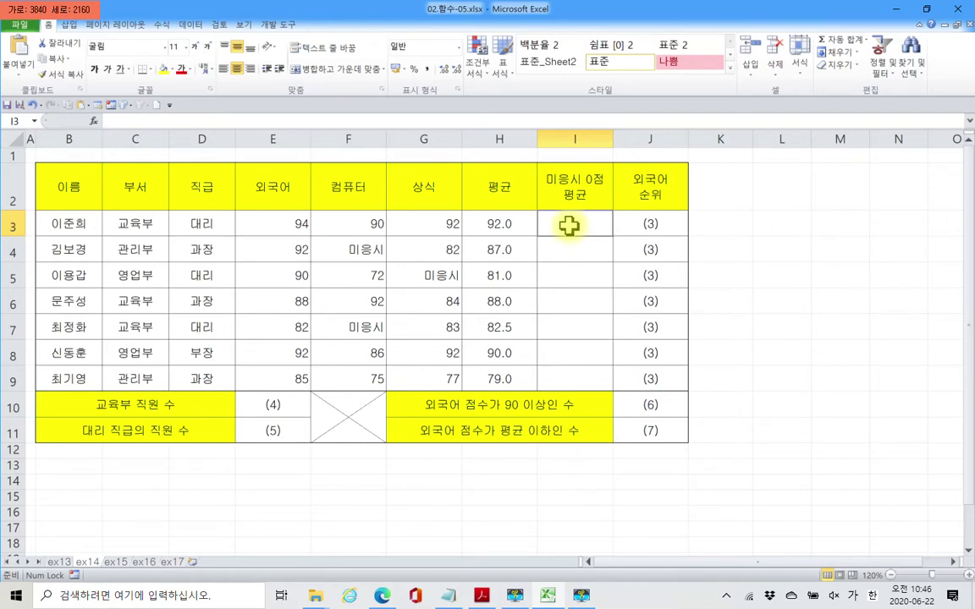
left_click(124, 121)
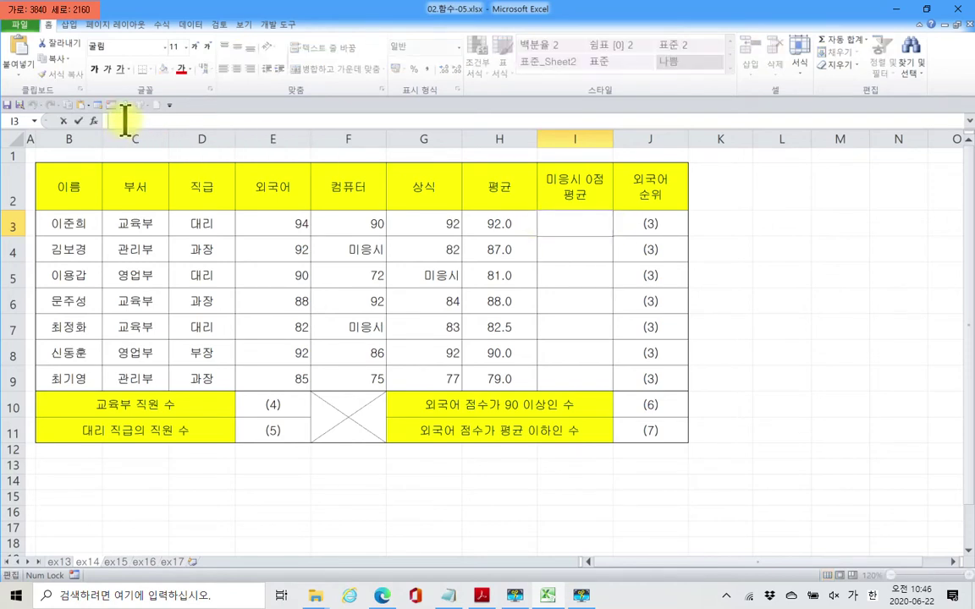
type("=ㅁ")
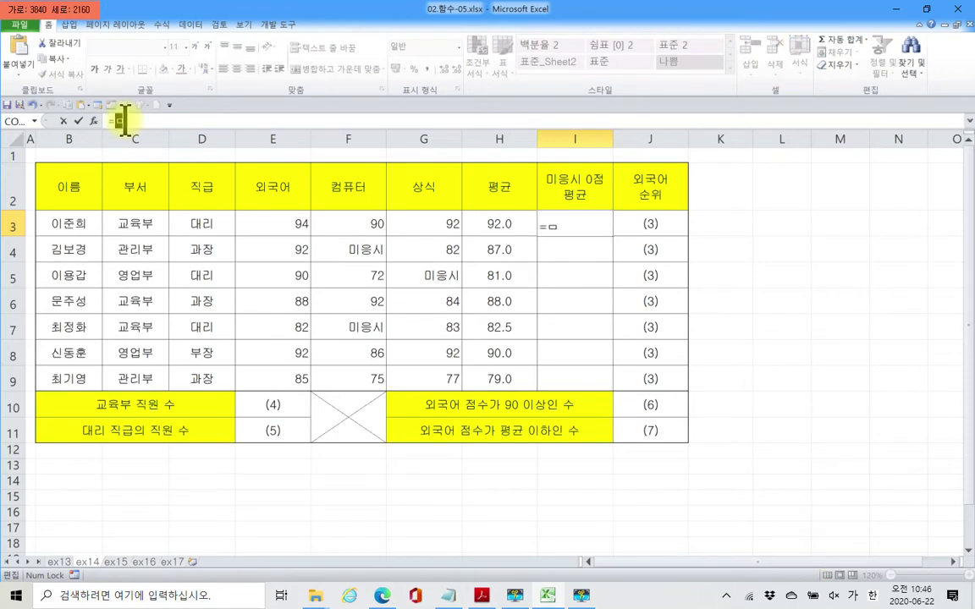
key("BackSpace")
type("av")
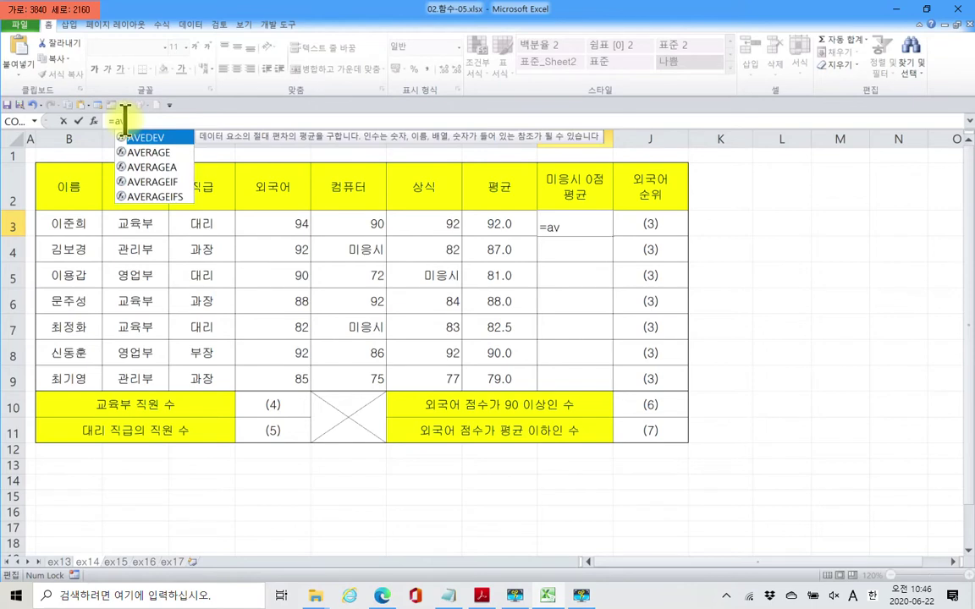
double_click(154, 167)
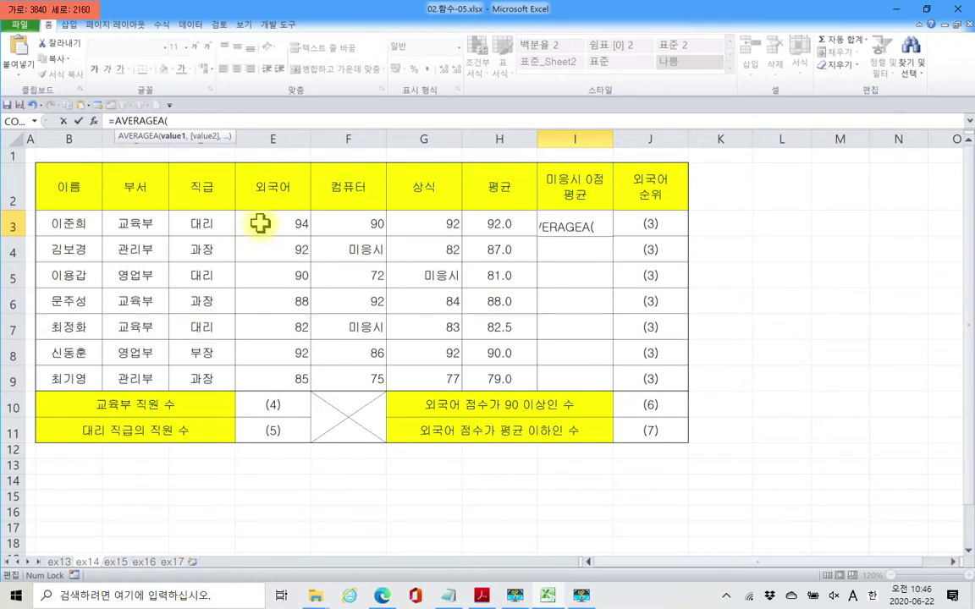
left_click_drag(260, 221, 403, 220)
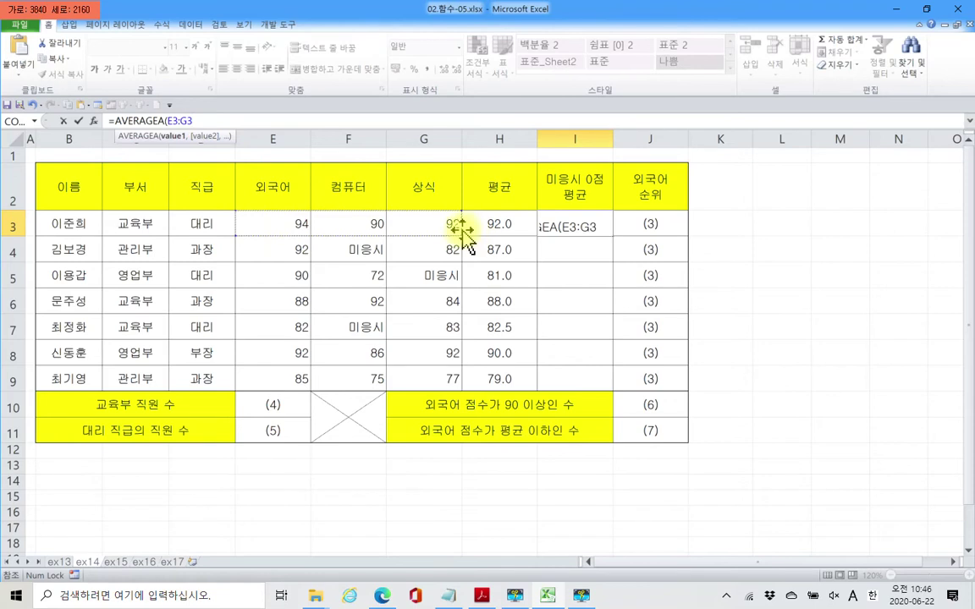
left_click(80, 123)
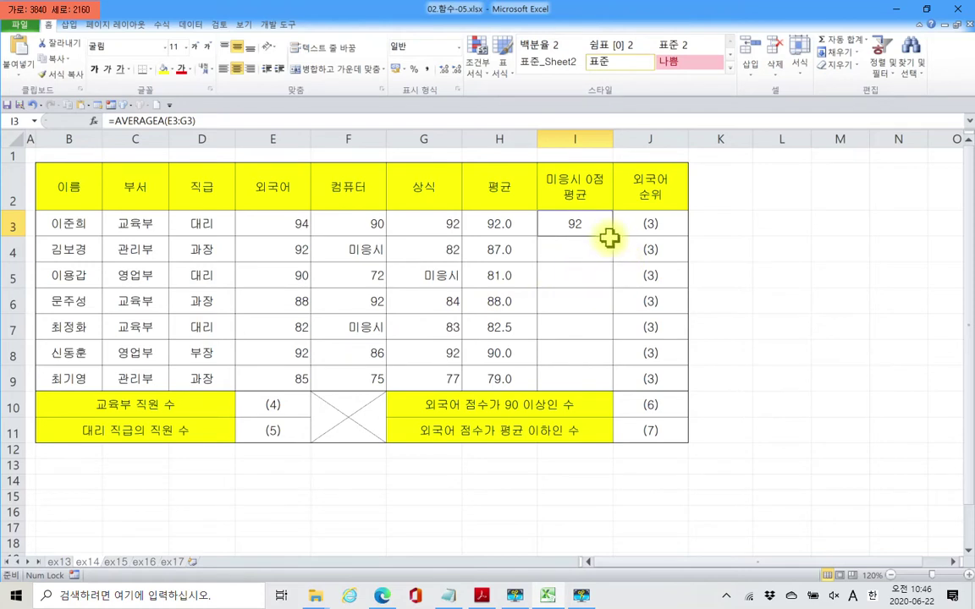
left_click_drag(613, 239, 615, 383)
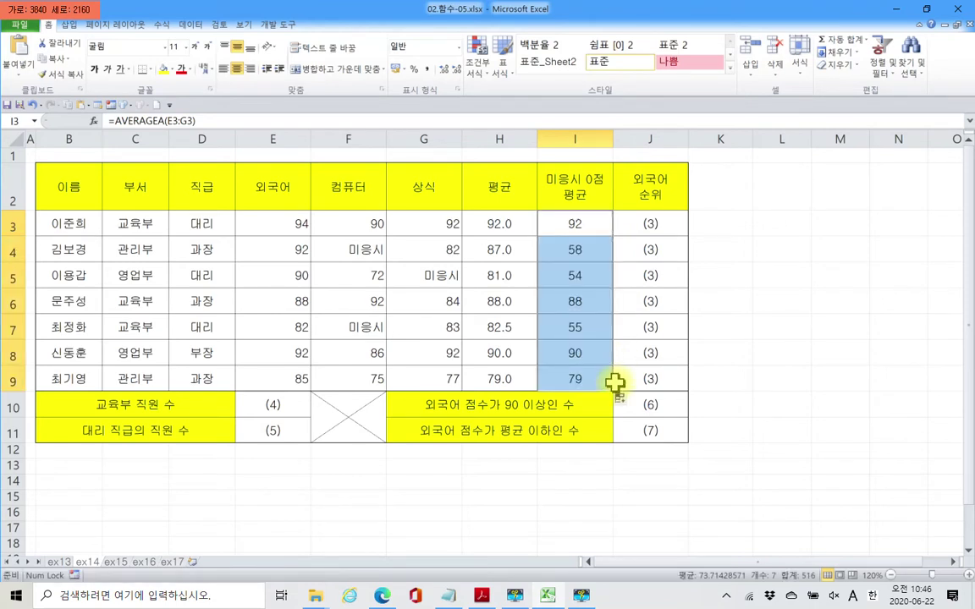
Step: Compare the AVERAGEA results in column I with the AVERAGE results in column H for rows containing 미응시
left_click(551, 255)
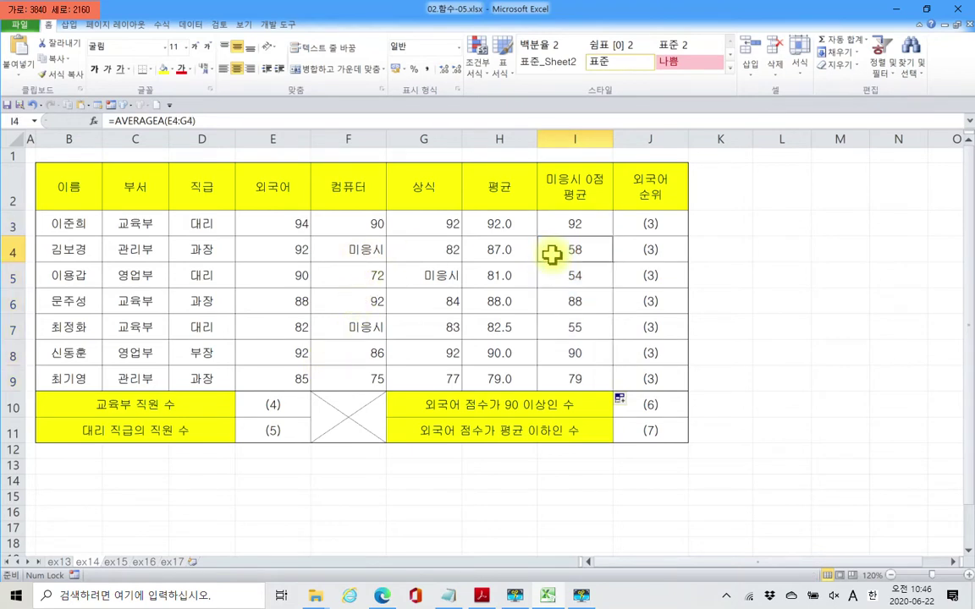
left_click(569, 331)
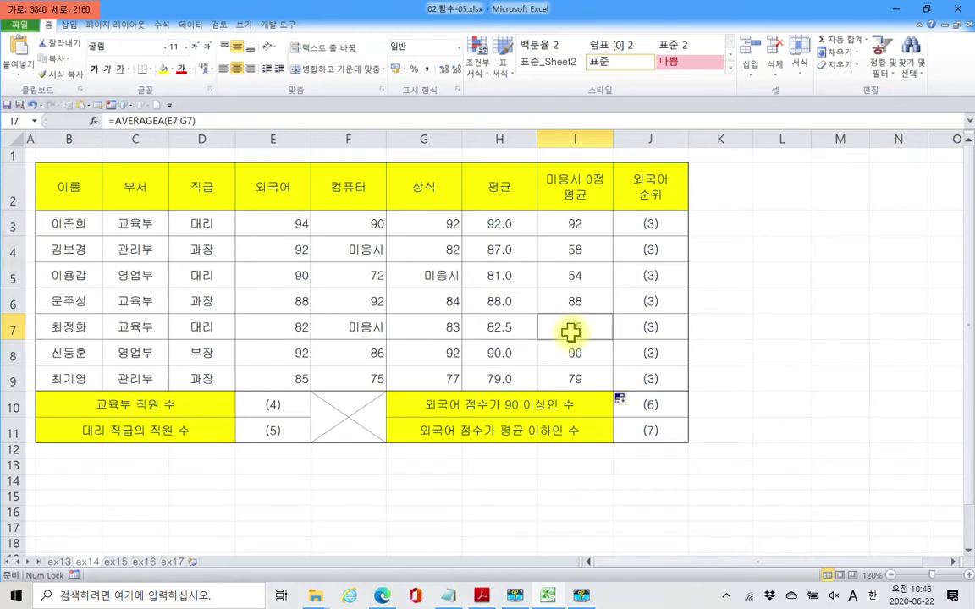
left_click(576, 277)
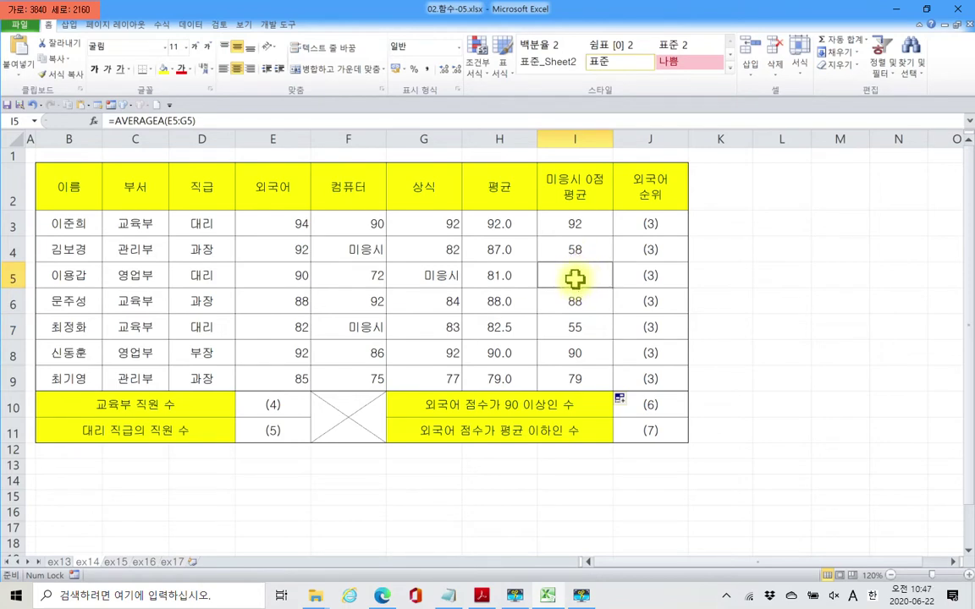
left_click(526, 255)
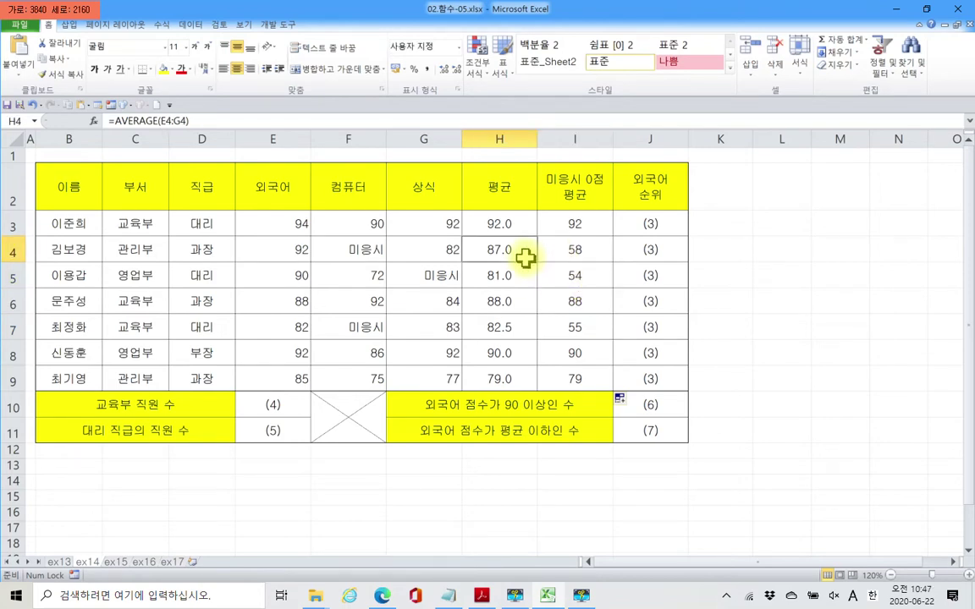
left_click(590, 259)
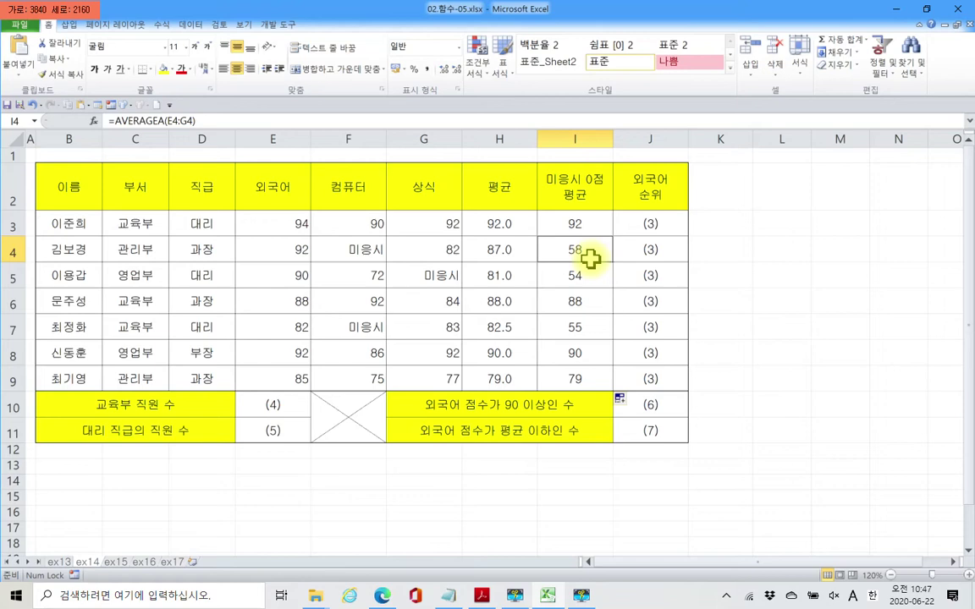
Step: Clear cell F4 to test how AVERAGEA treats a blank score, and re-enter 미응시 in it
left_click(355, 254)
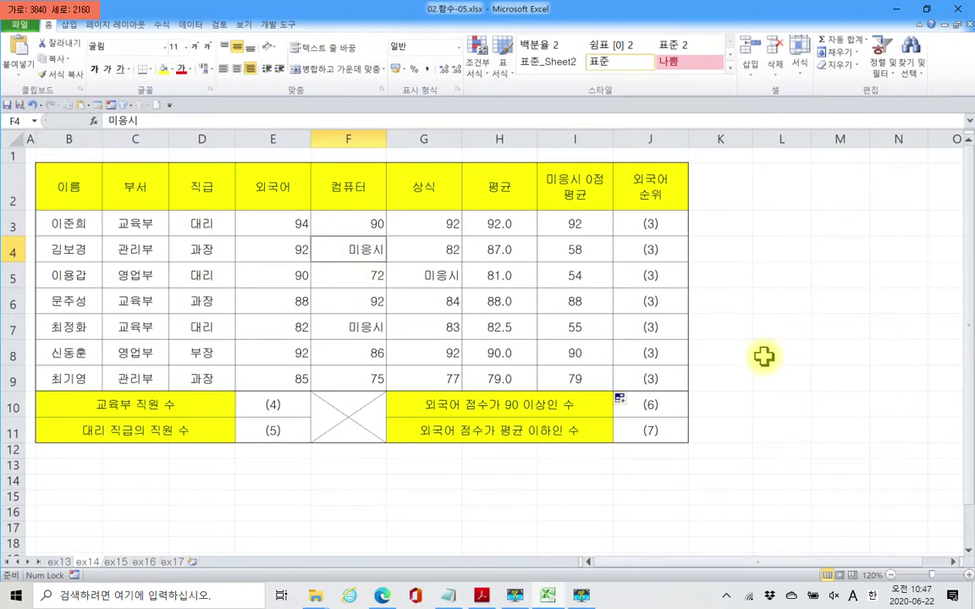
key("Delete")
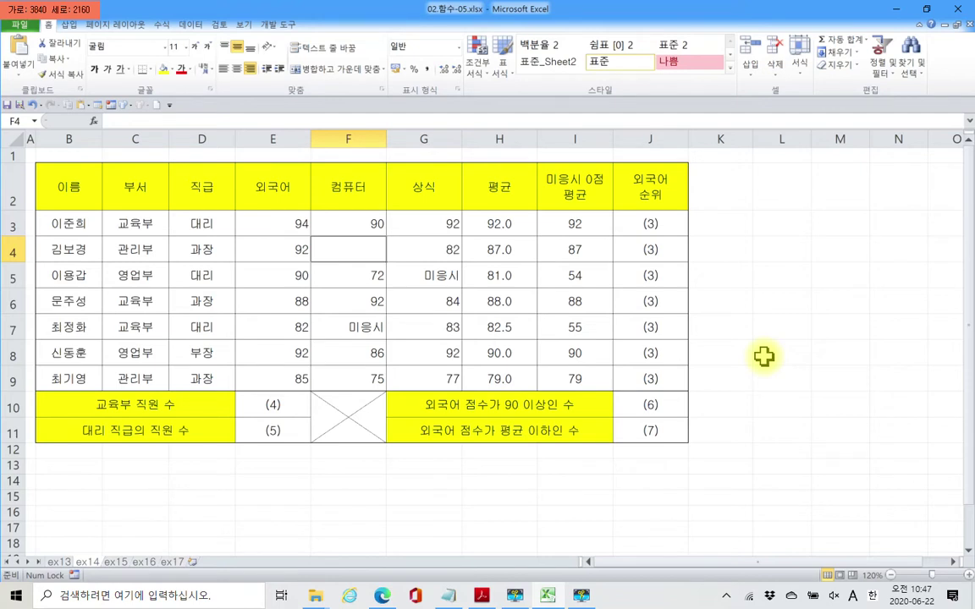
type("al")
key("BackSpace")
key("BackSpace")
type("al")
key("BackSpace")
key("BackSpace")
key("Hangul")
type("미으")
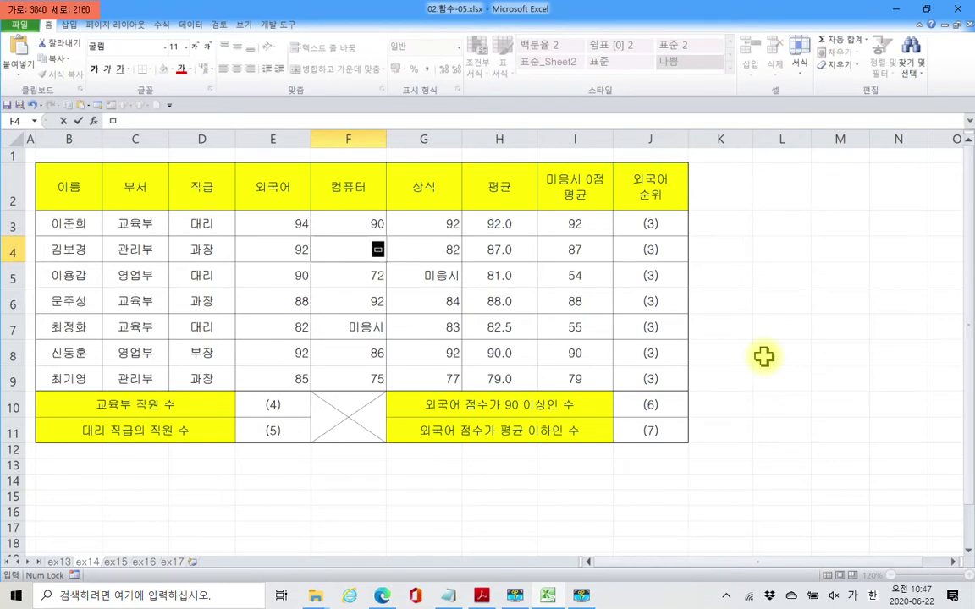
type("ㅇ시")
key("Return")
key("Up")
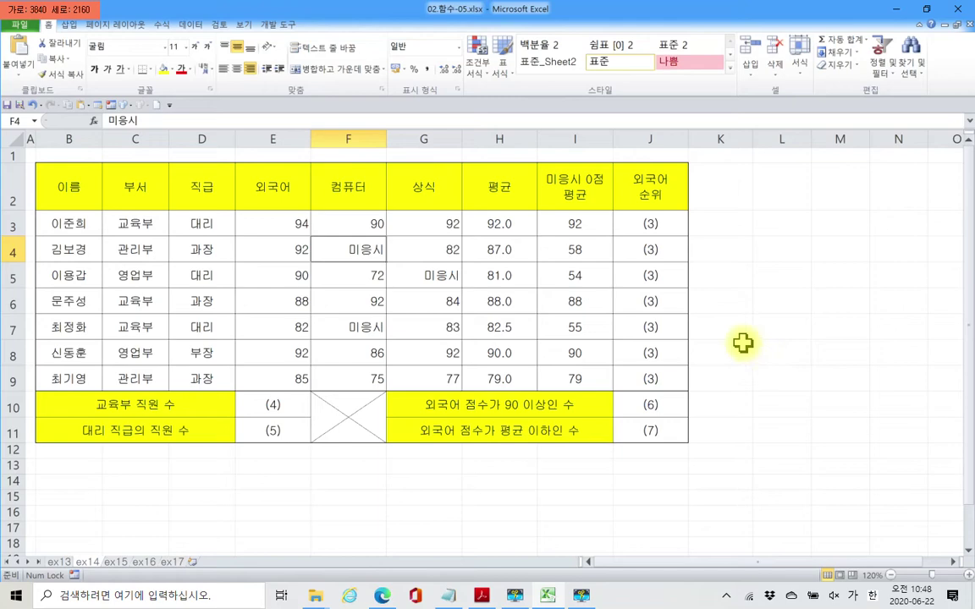
Step: Begin a formula in cell K3 that sums E3:G3 with SUM and is followed by a division sign
left_click(597, 223)
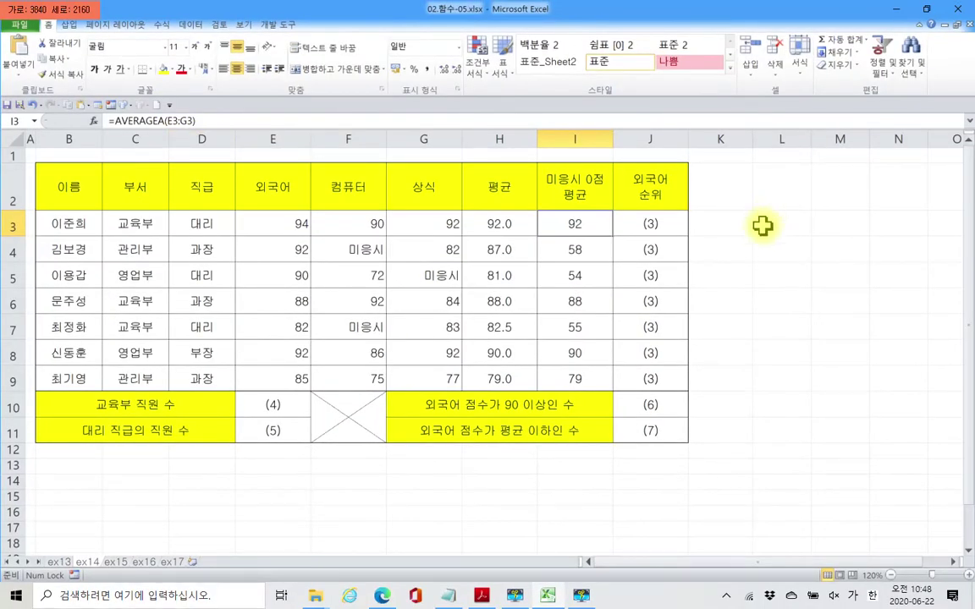
left_click(735, 232)
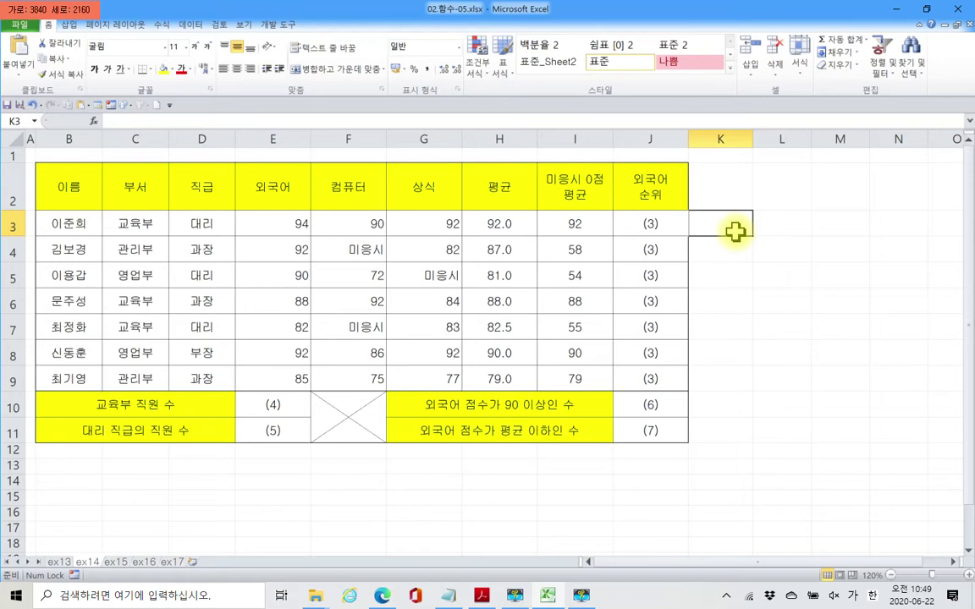
left_click(126, 121)
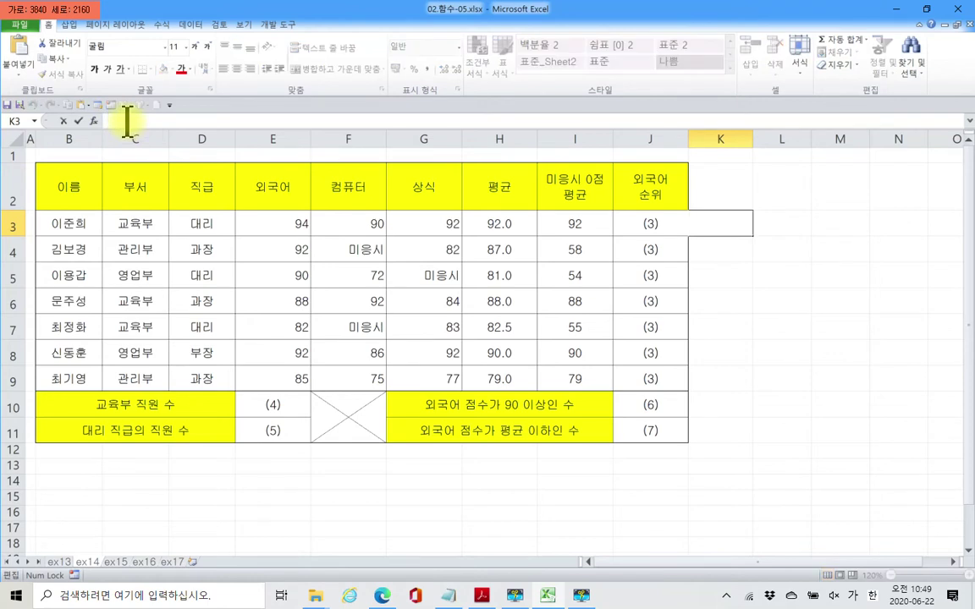
type("=")
type("채")
key("BackSpace")
key("BackSpace")
type("ㅊ")
key("BackSpace")
type("=")
key("BackSpace")
key("Hangul")
type("av")
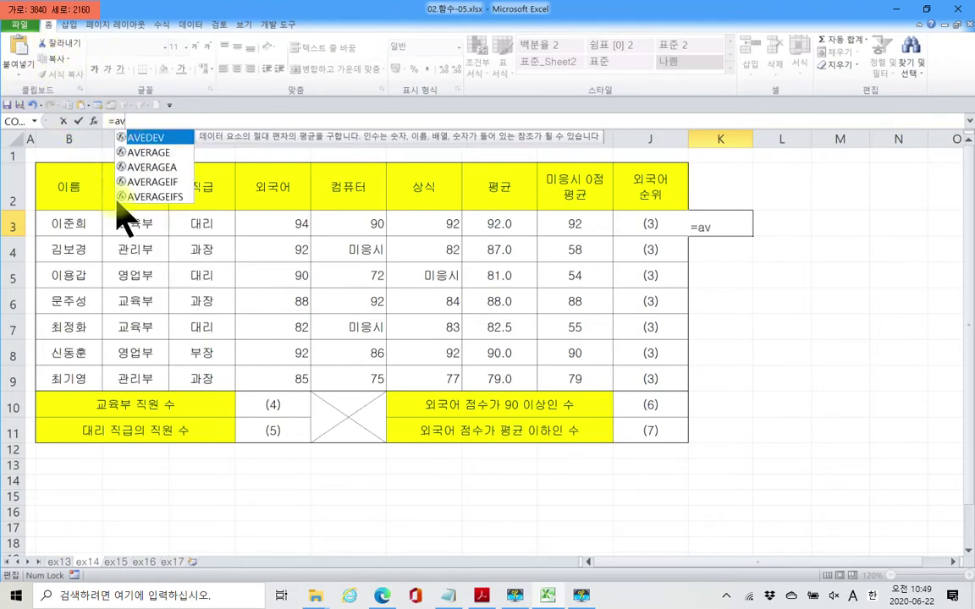
key("BackSpace")
key("BackSpace")
type("sum")
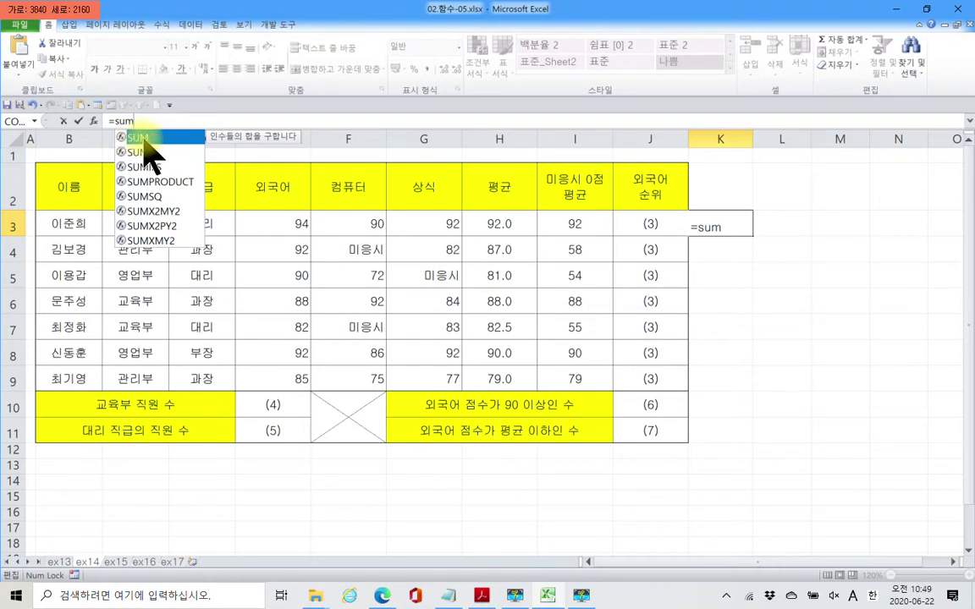
double_click(144, 139)
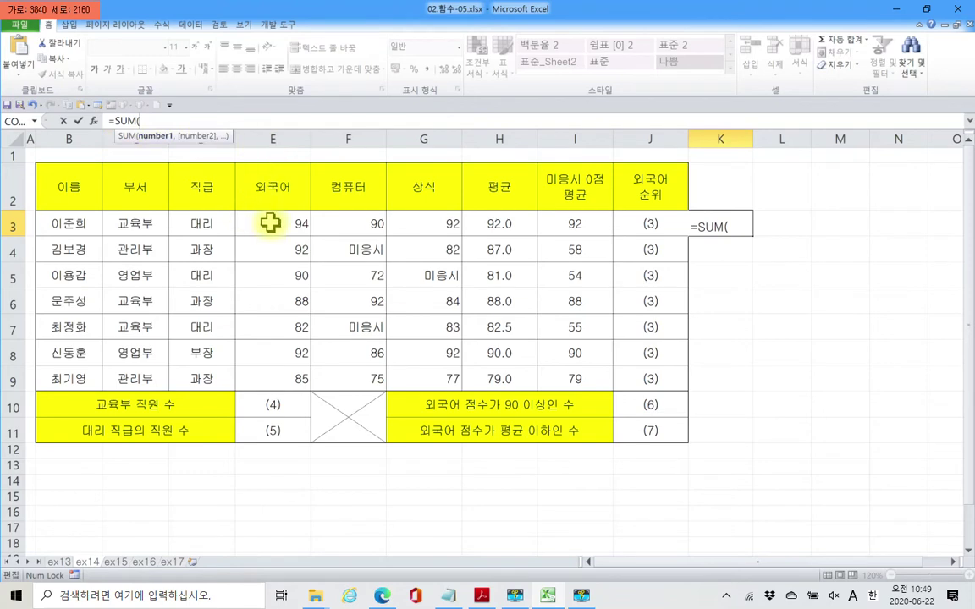
left_click_drag(269, 222, 416, 221)
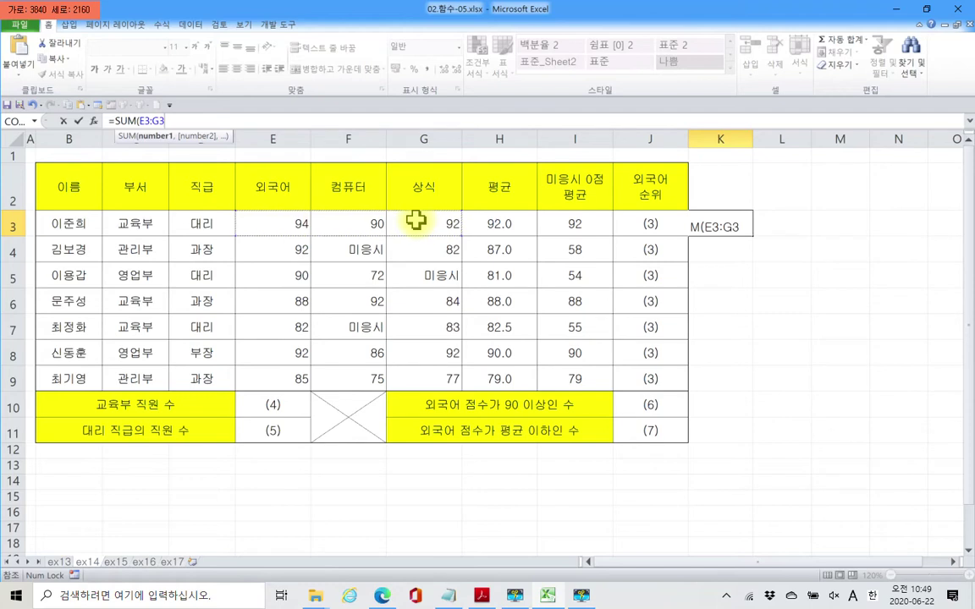
type(")")
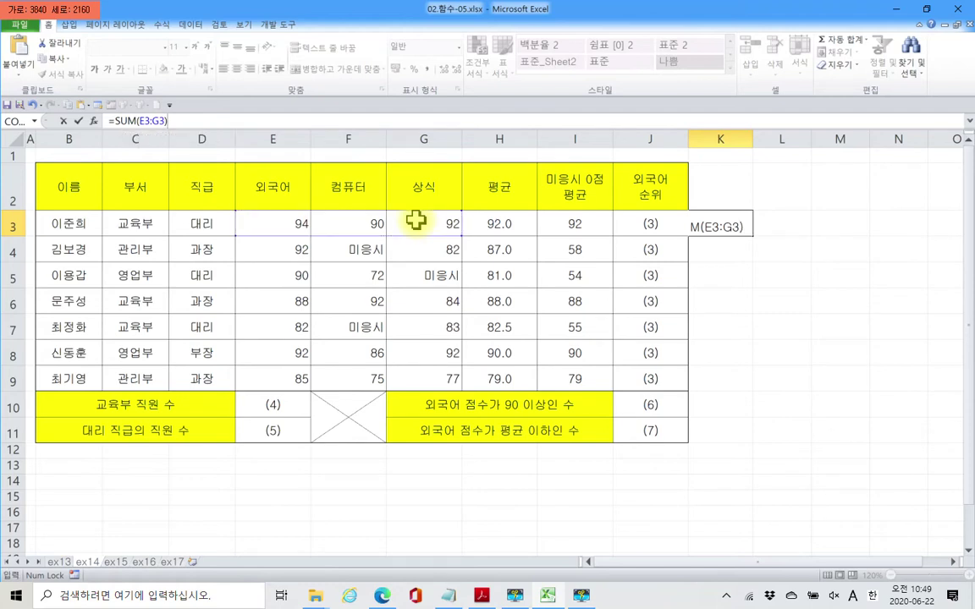
type("/")
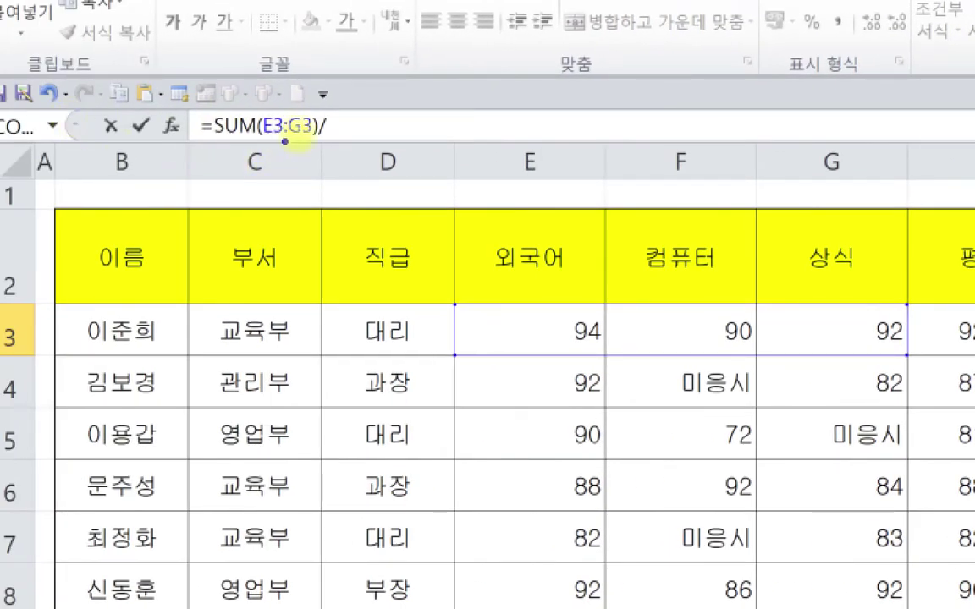
left_click_drag(330, 115, 320, 142)
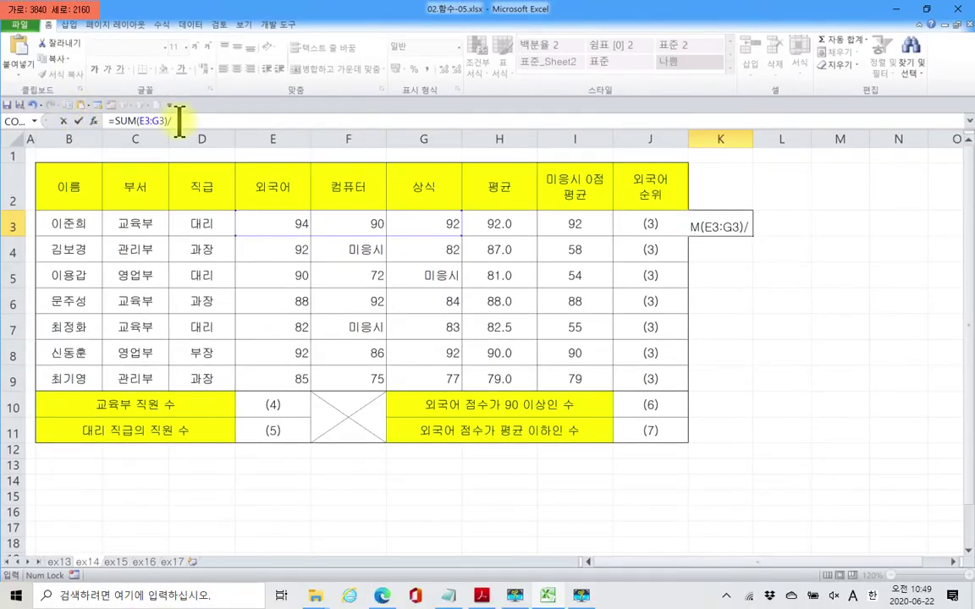
Step: Complete the K3 formula as =SUM(E3:G3)/COUNTA(E3:G3) and fill it down through K9
left_click(180, 121)
type("cou")
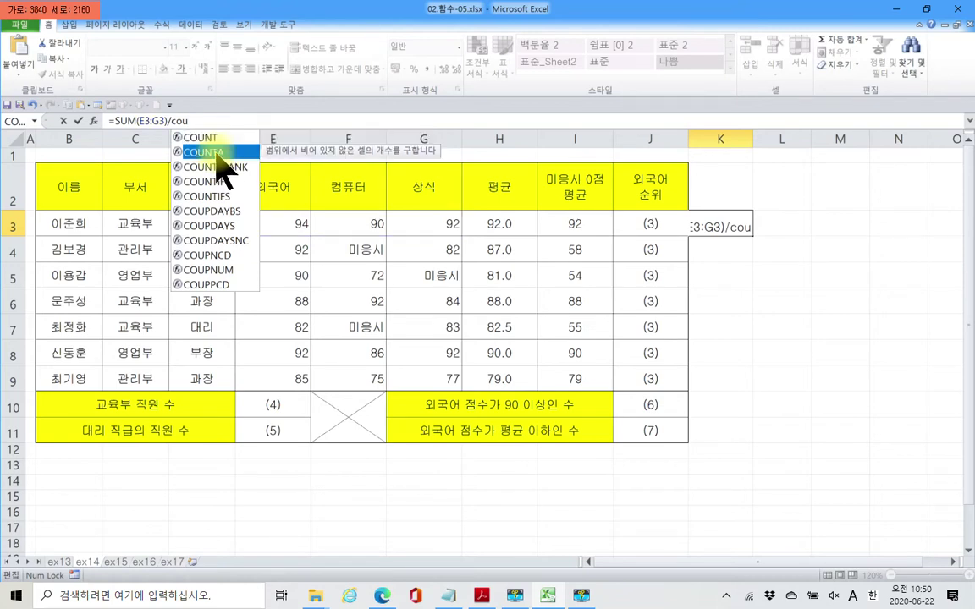
double_click(218, 154)
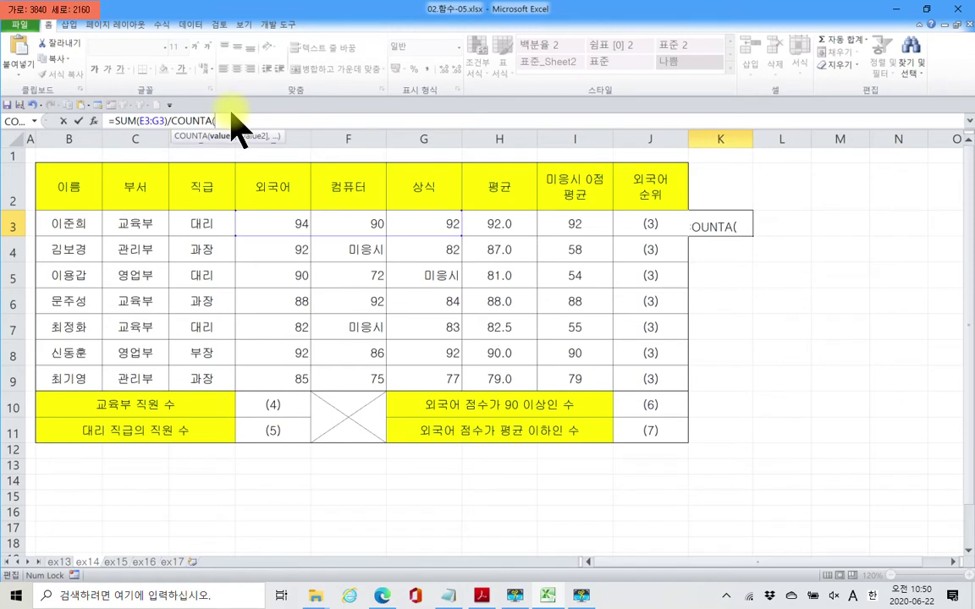
left_click_drag(282, 222, 420, 226)
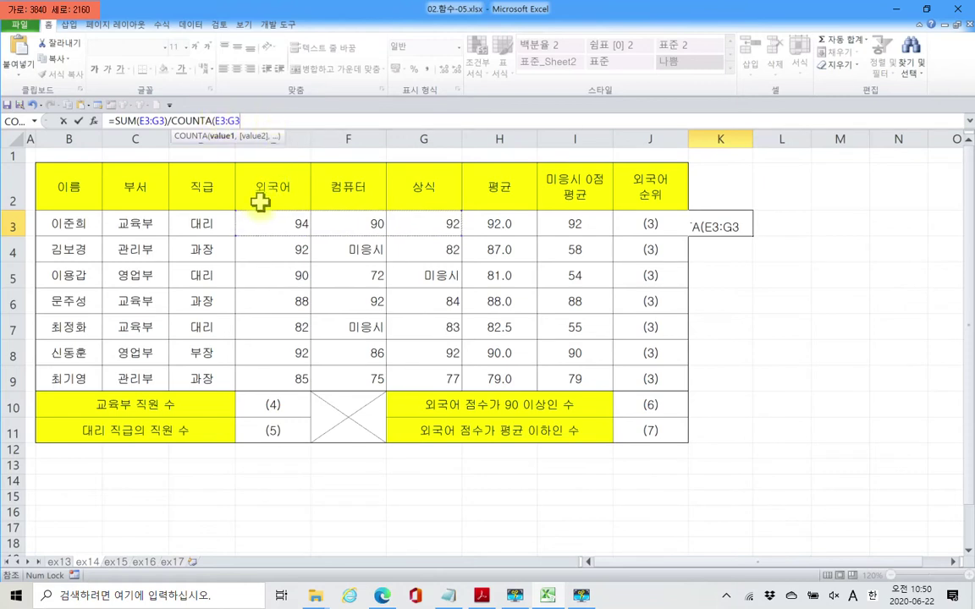
type(")")
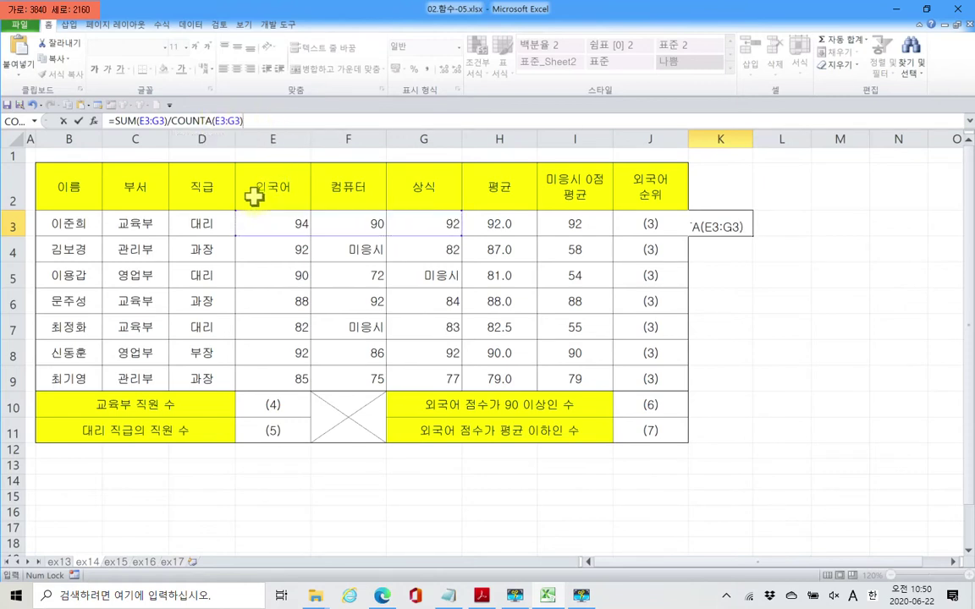
left_click(78, 121)
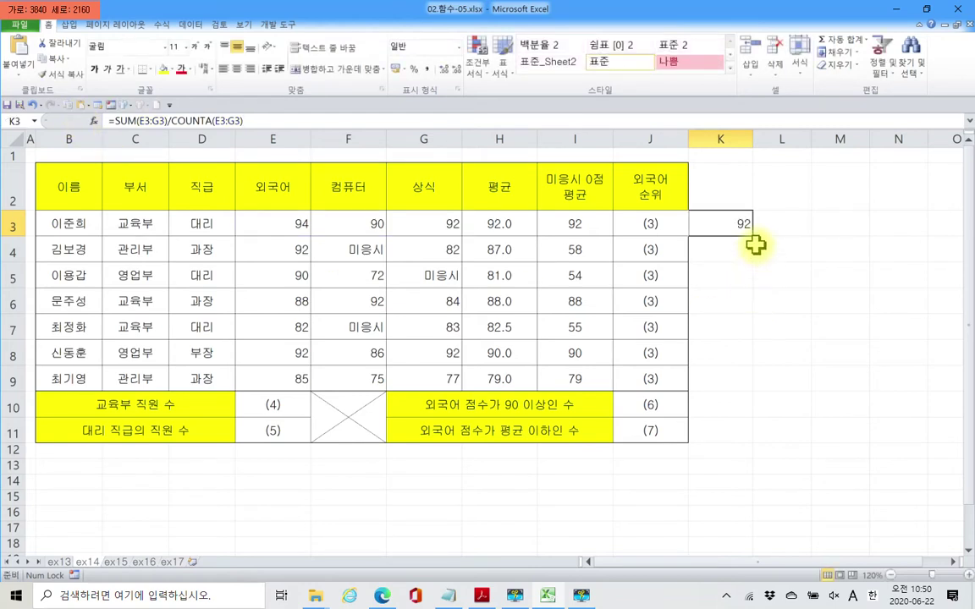
left_click_drag(752, 239, 754, 392)
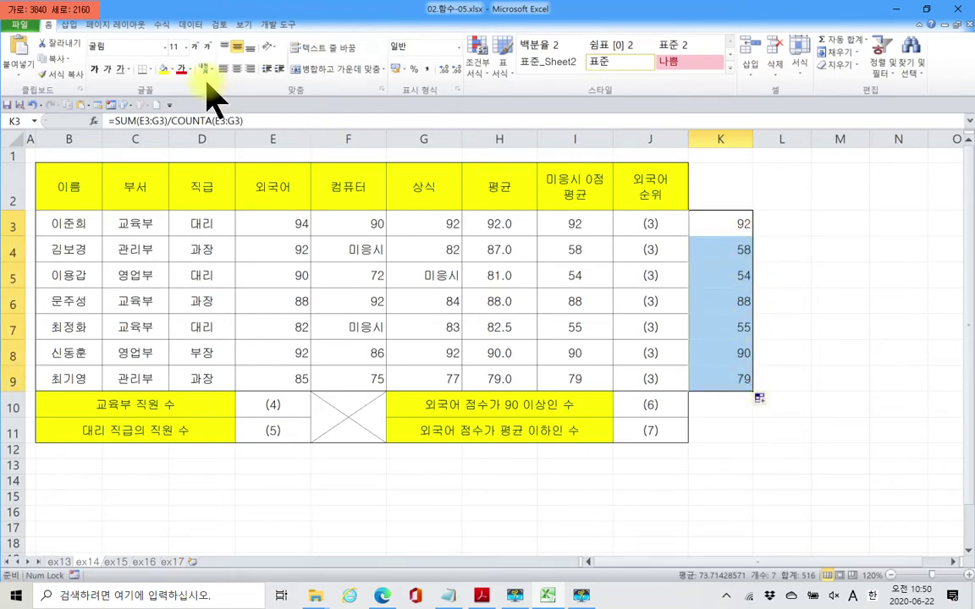
Step: Apply the standard orange fill colour to the averages in K3:K9 and I3:I9
left_click(175, 69)
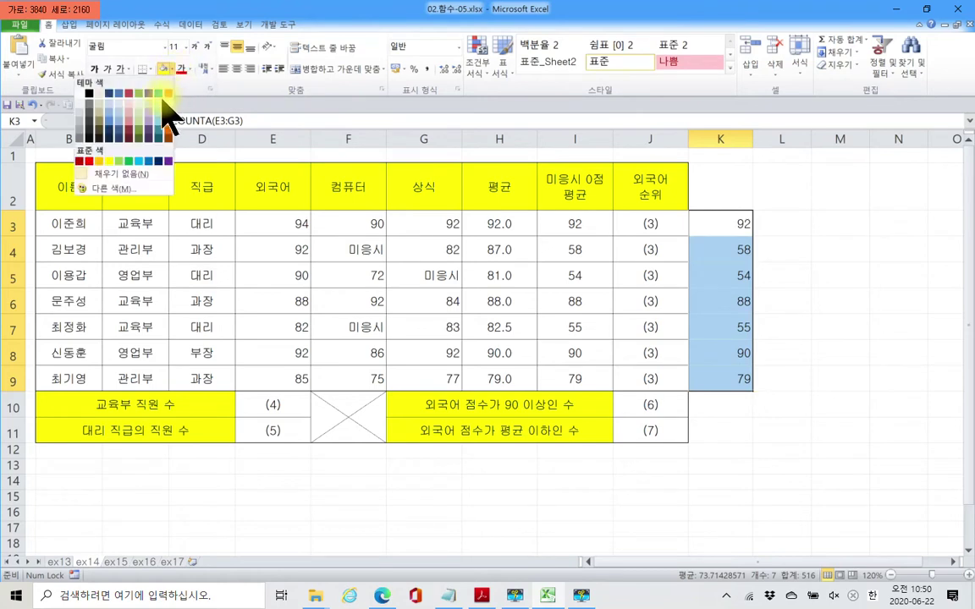
left_click(103, 158)
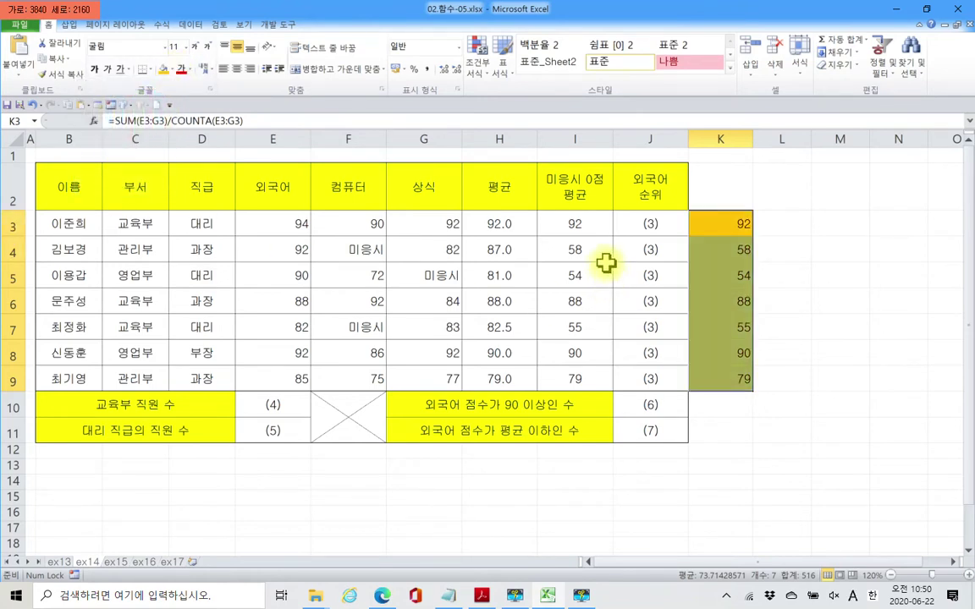
left_click_drag(575, 250, 560, 374)
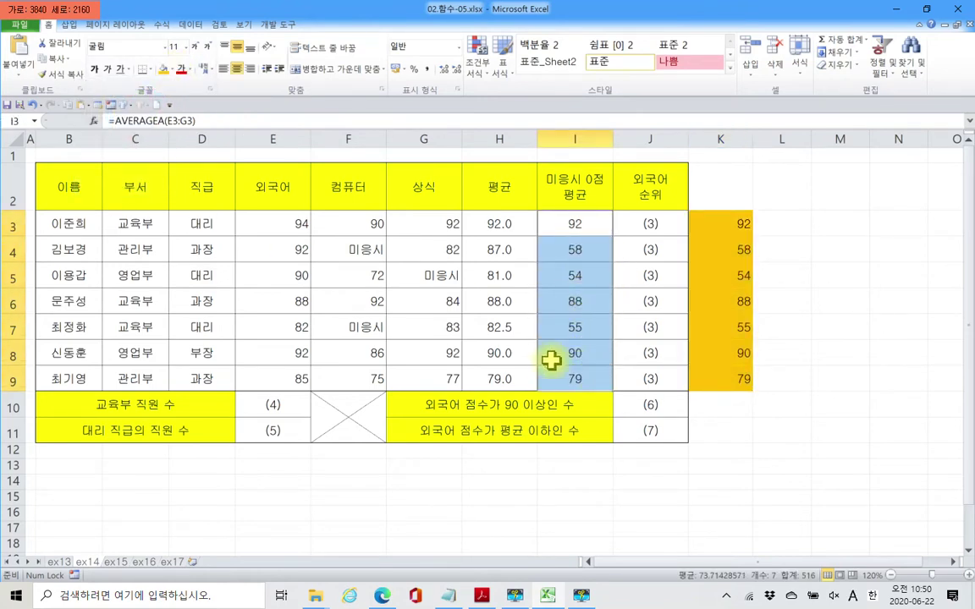
left_click(163, 70)
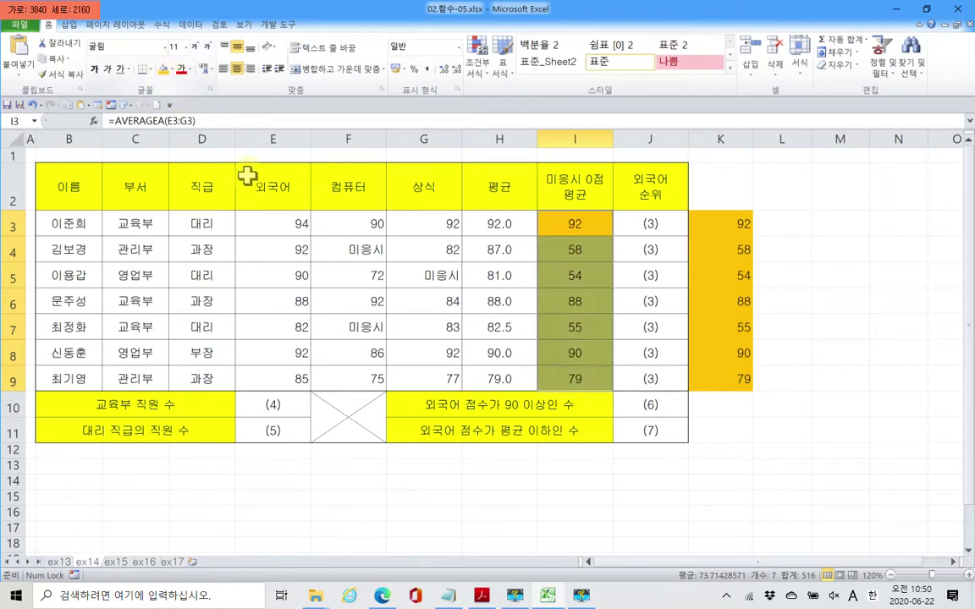
left_click(843, 352)
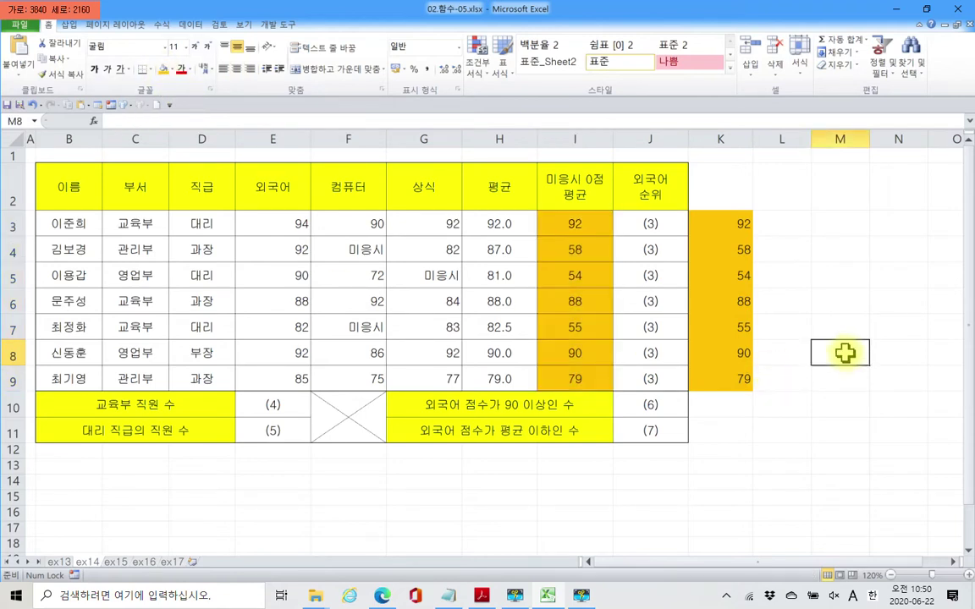
mouse_move(535, 206)
left_mouse_down()
mouse_move(560, 456)
mouse_move(616, 408)
mouse_move(615, 395)
left_mouse_up()
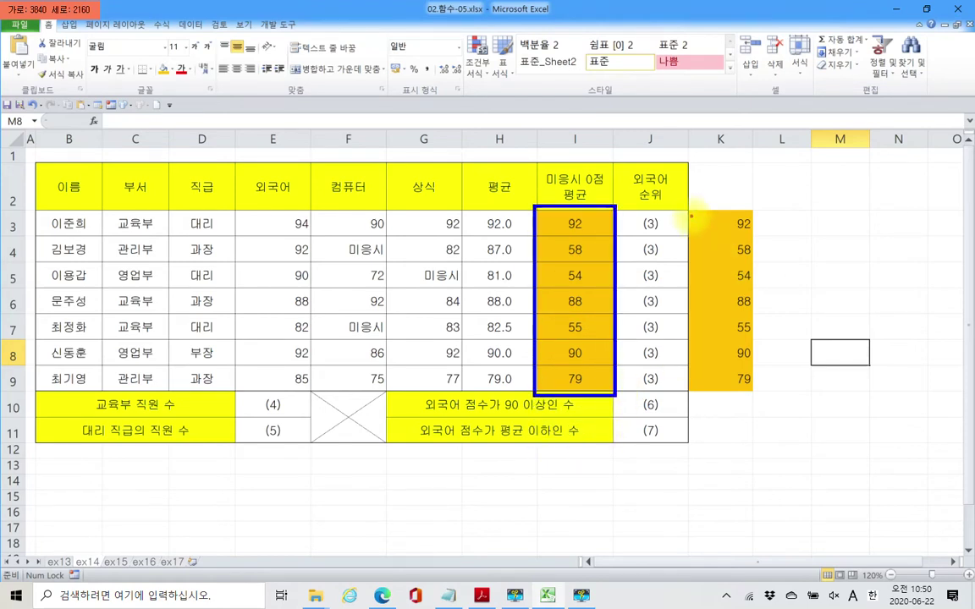
mouse_move(691, 212)
left_mouse_down()
mouse_move(727, 277)
mouse_move(757, 392)
left_mouse_up()
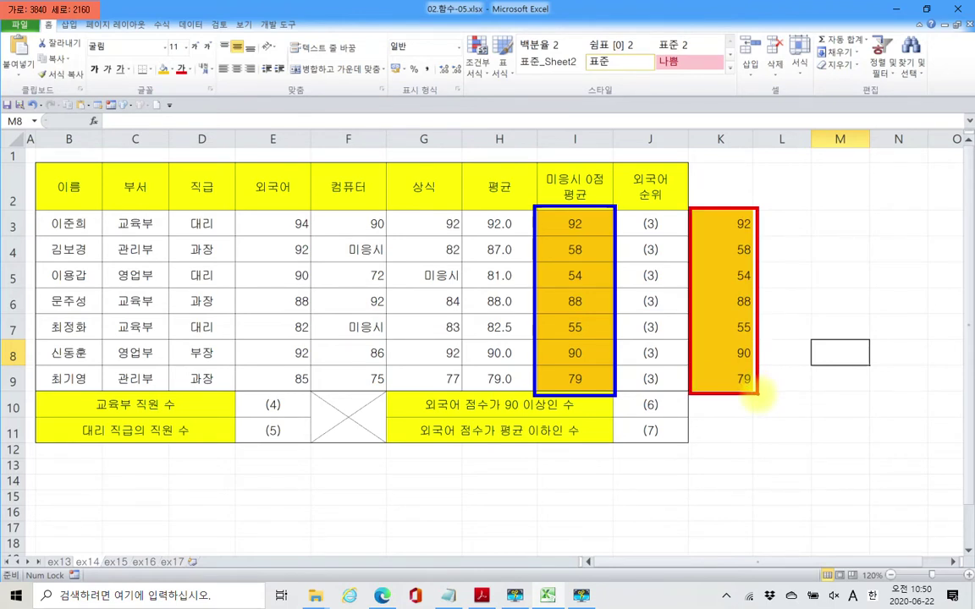
left_click_drag(716, 174, 772, 180)
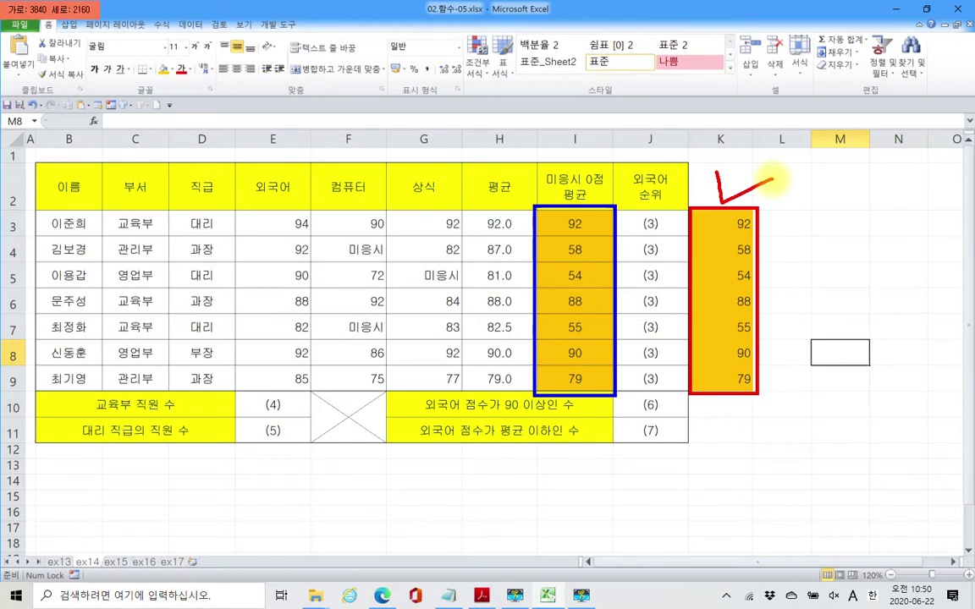
left_click_drag(728, 162, 734, 215)
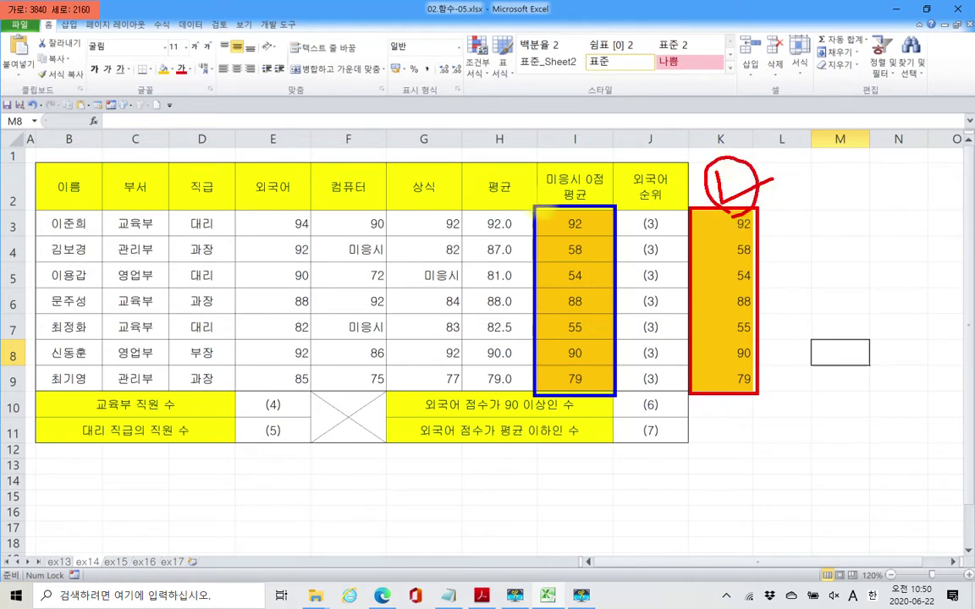
key("Escape")
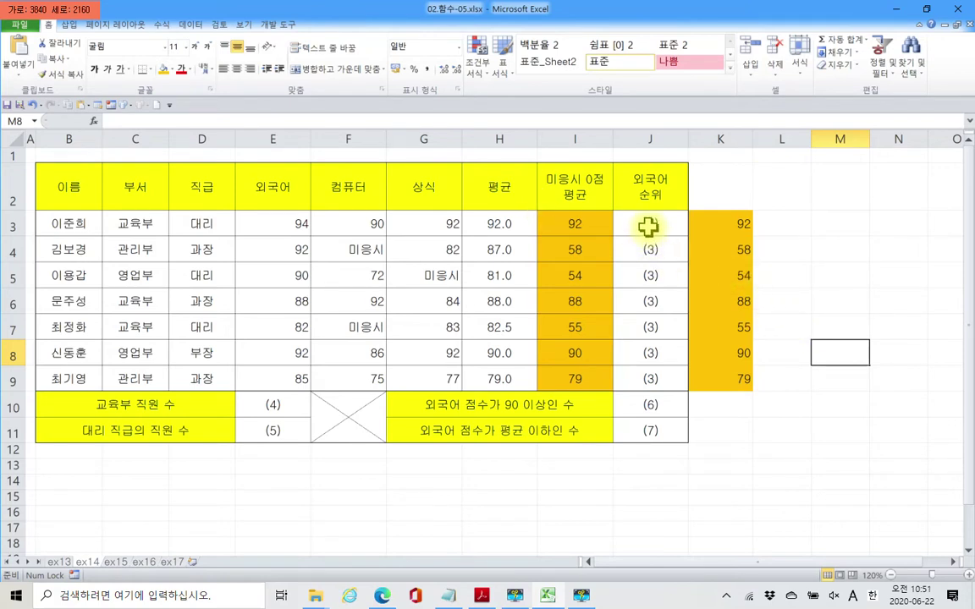
Step: Clear the (3) placeholders from J3:J9 and begin a RANK formula in J3 with E3 as the number to rank
left_click_drag(648, 230, 657, 374)
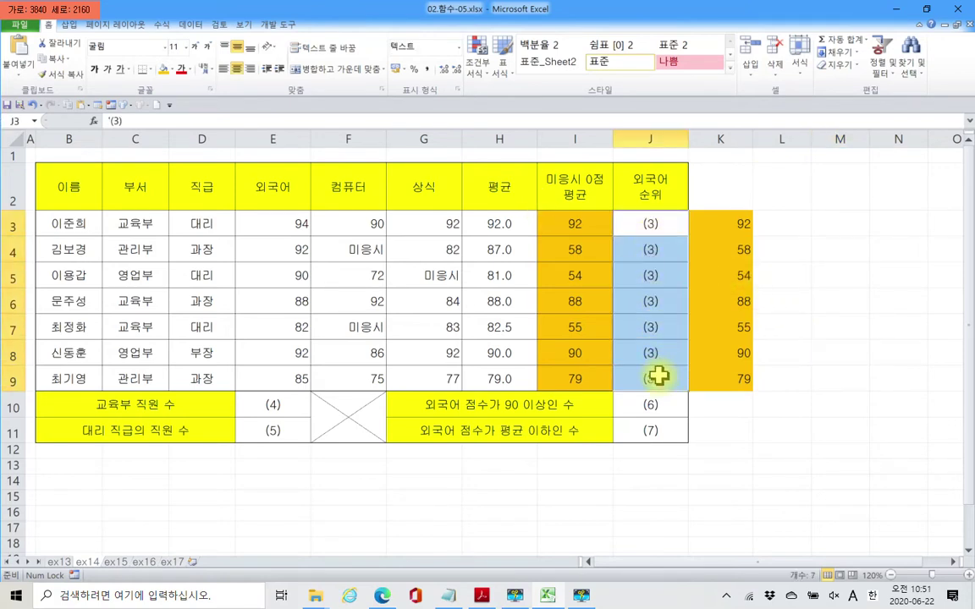
key("Delete")
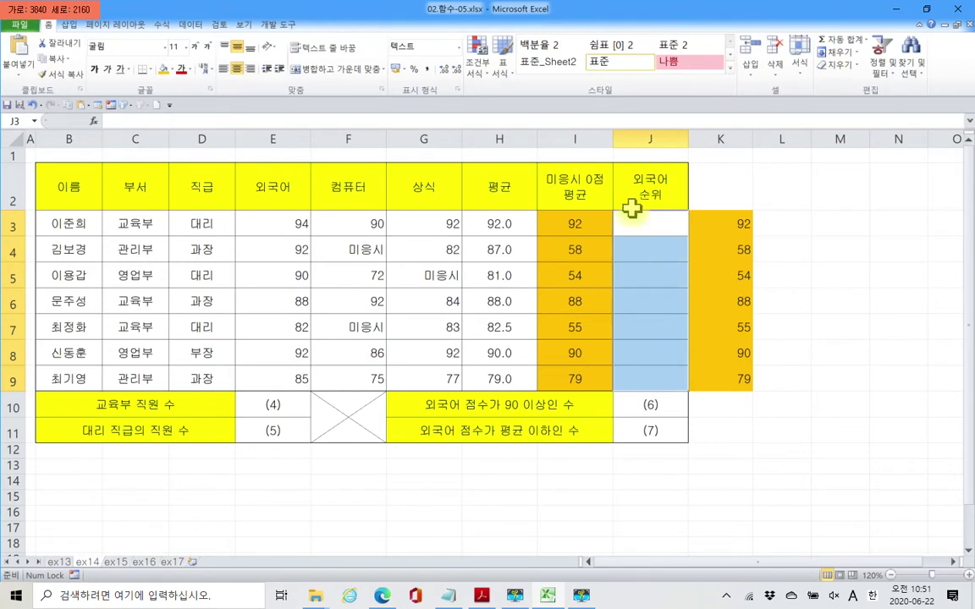
left_click(632, 223)
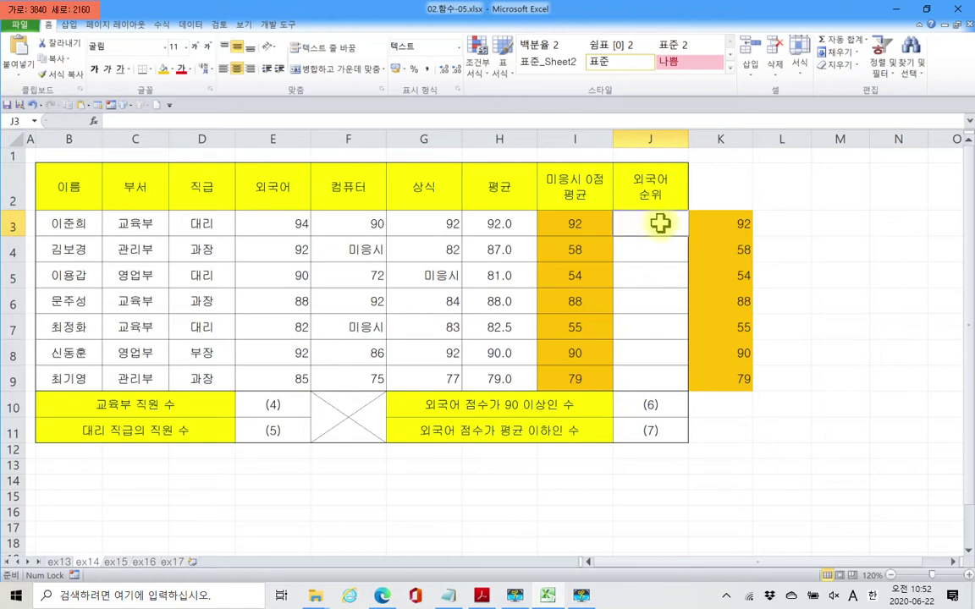
left_click(131, 123)
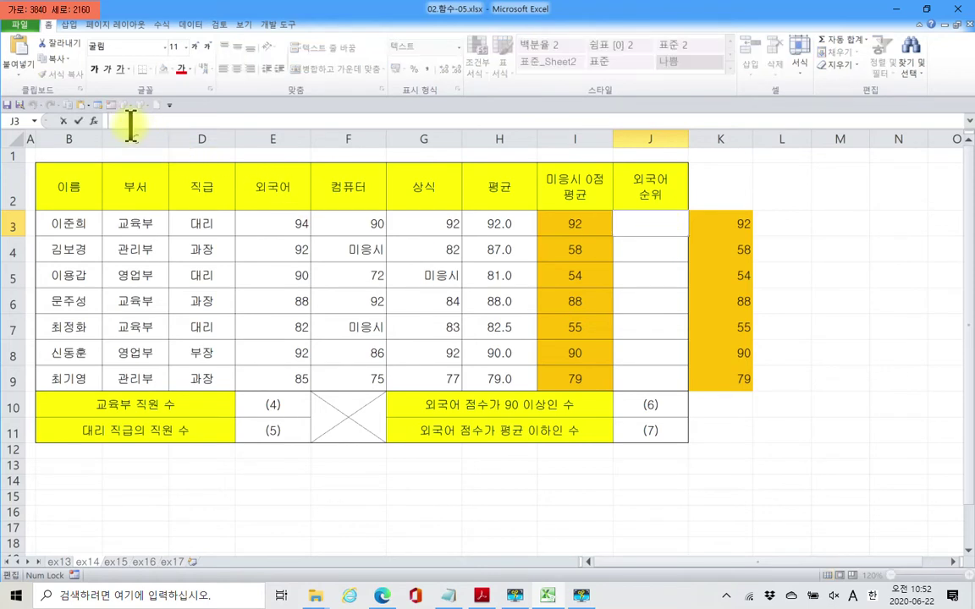
type("=ra")
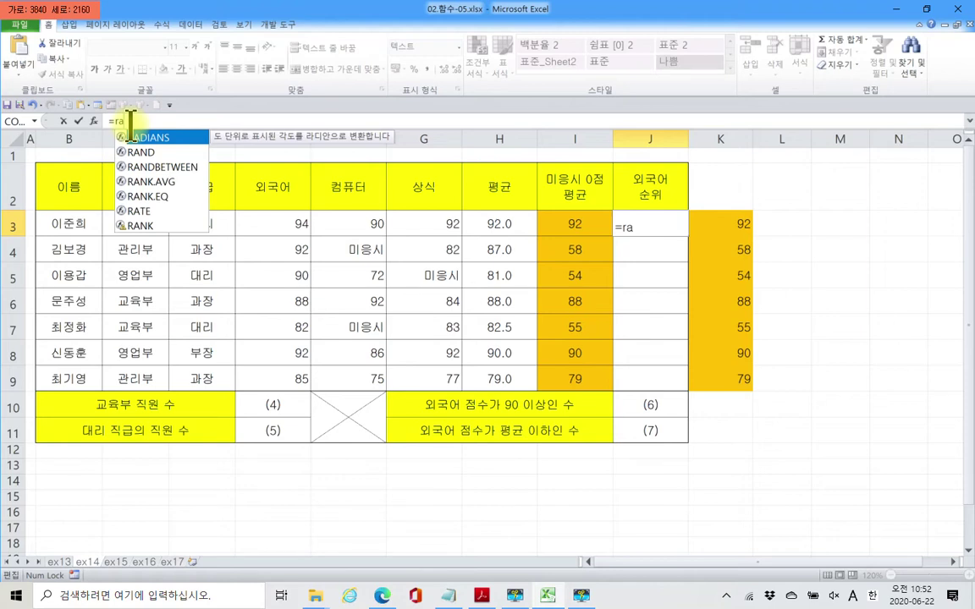
double_click(140, 226)
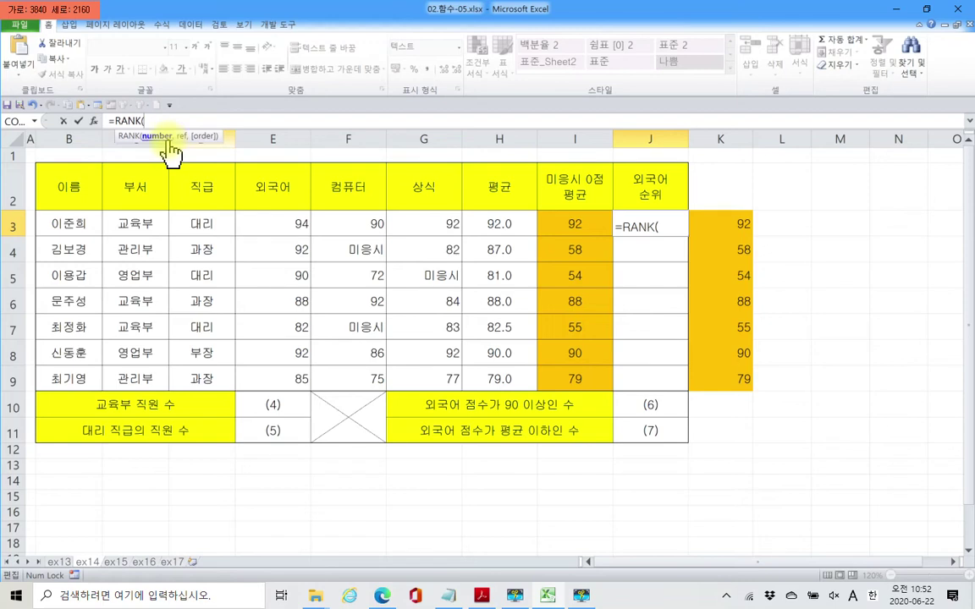
left_click(274, 225)
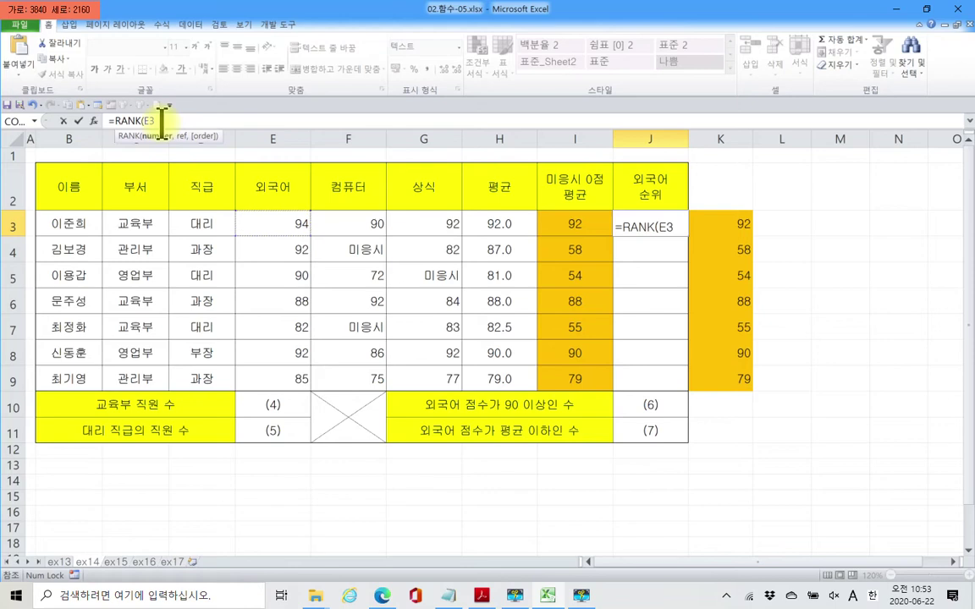
Step: Complete the J3 entry as =RANK(E3,$E$3:$E$9,0), using an absolute reference range and descending order
type(",")
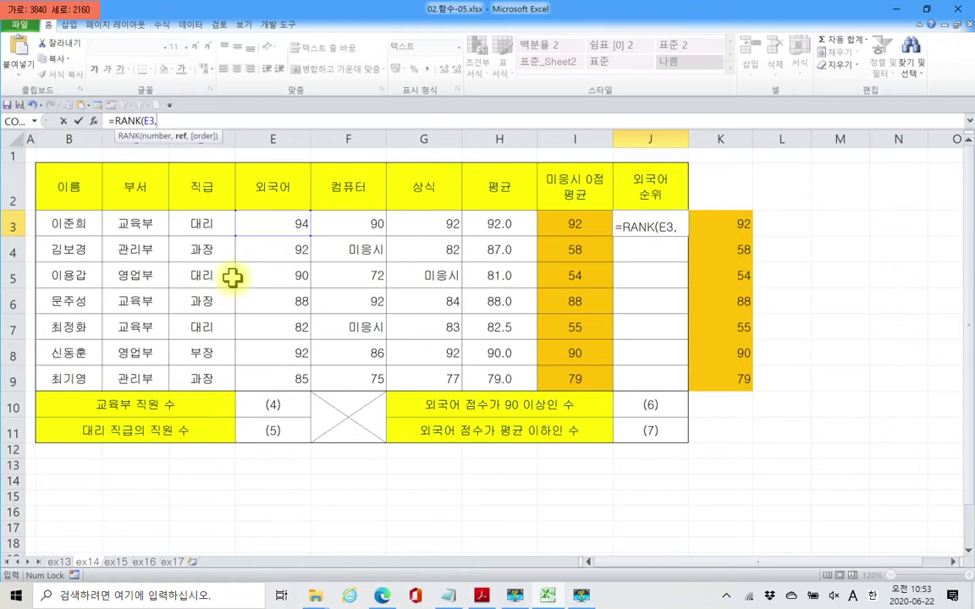
left_click_drag(286, 222, 268, 384)
left_click_drag(180, 122, 146, 123)
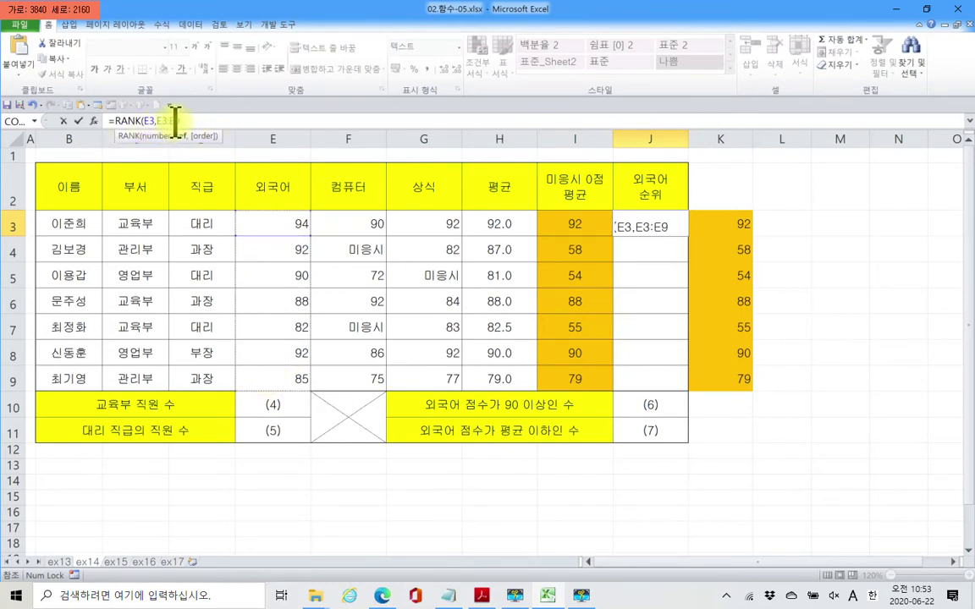
left_click(190, 115)
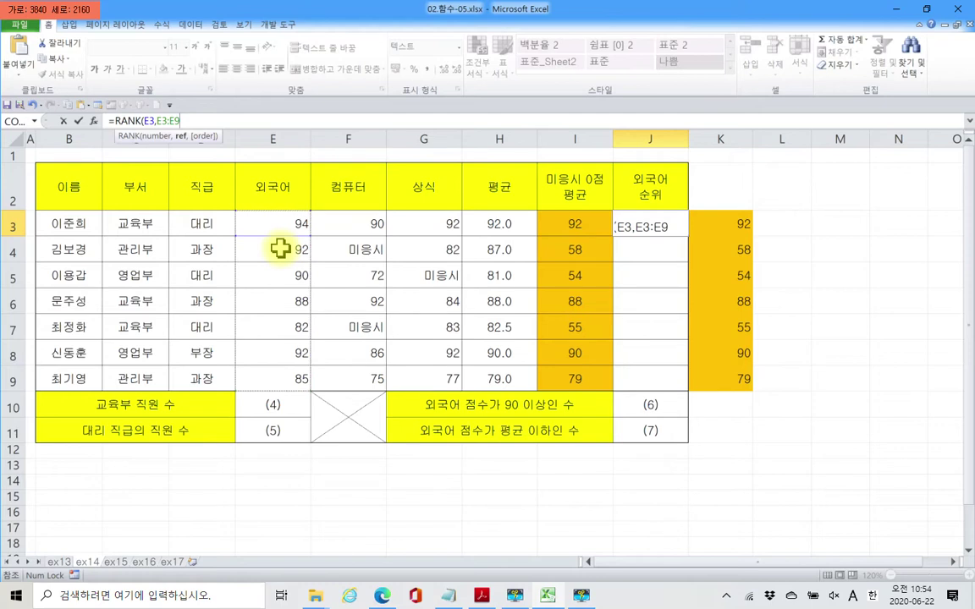
key("F4")
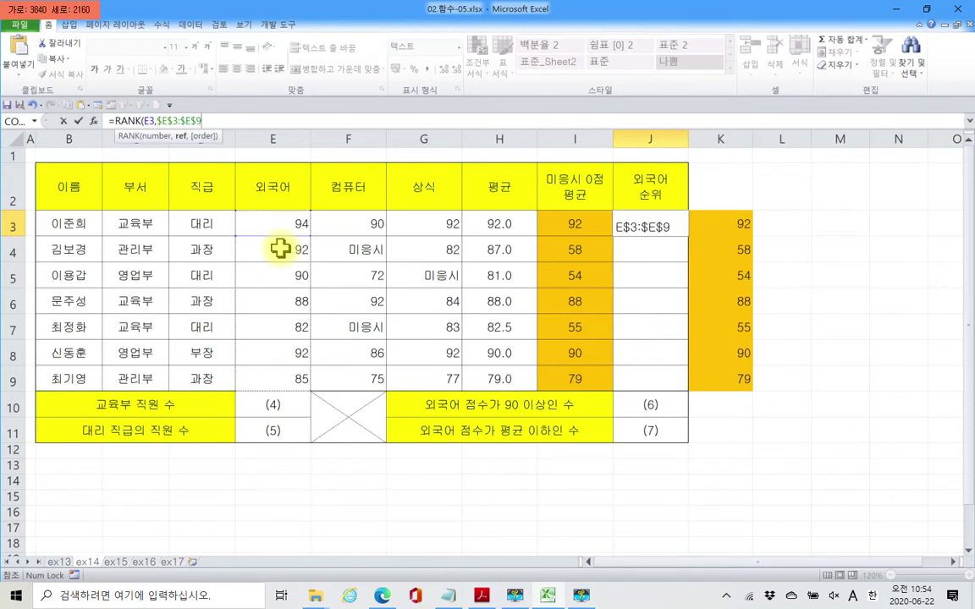
type(",")
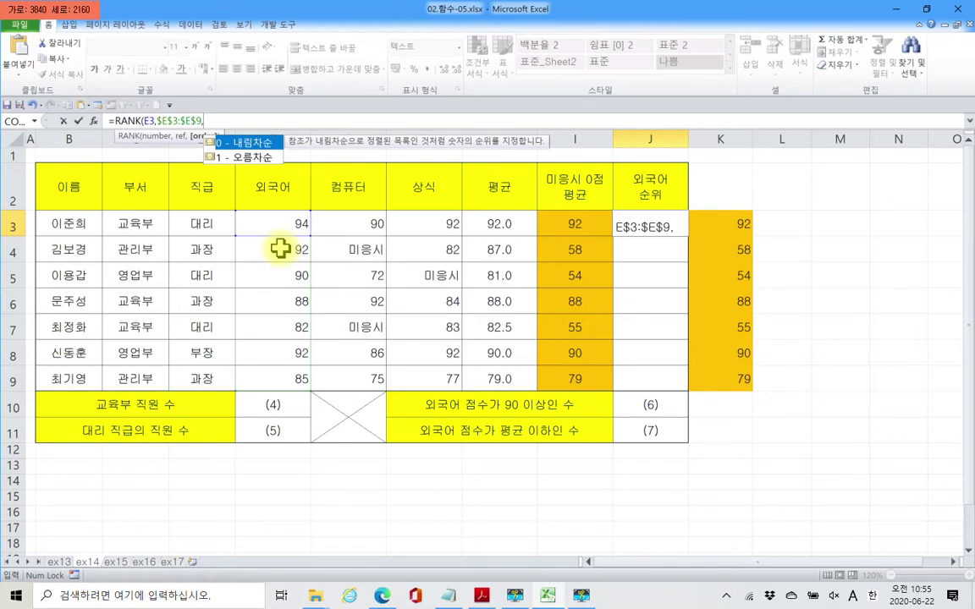
type("0")
left_click(82, 124)
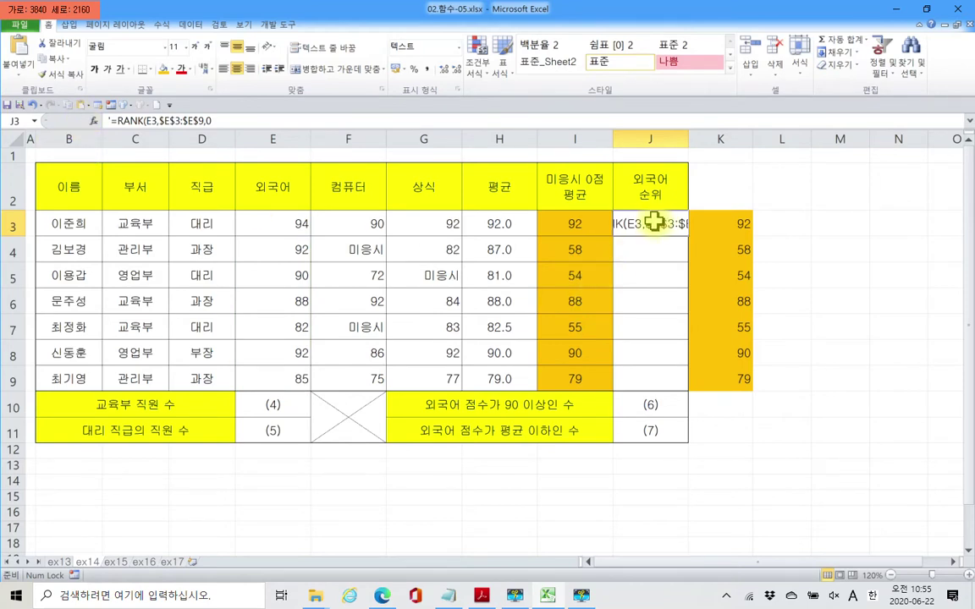
left_click(275, 123)
type(")")
key("Return")
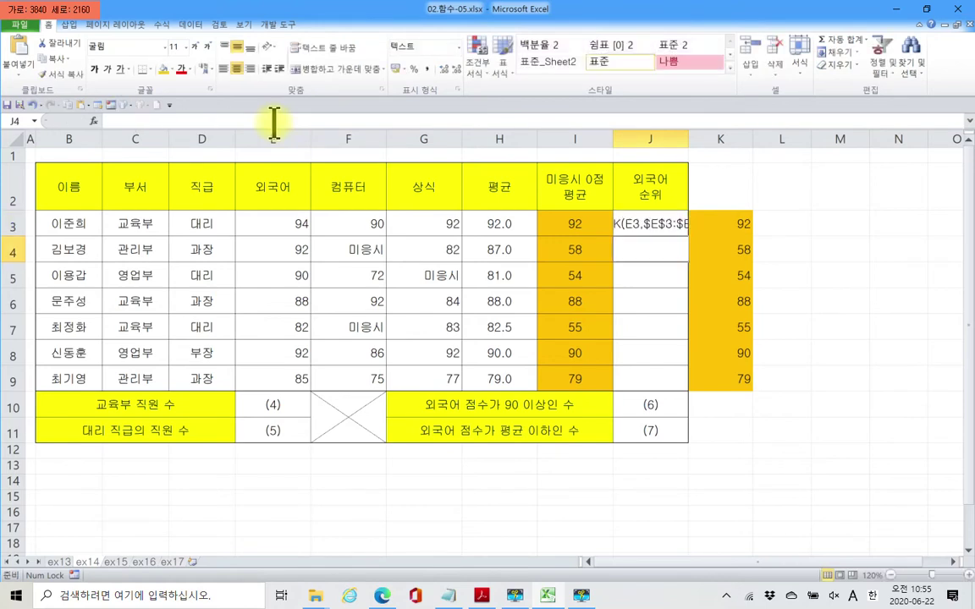
Step: Change the number format of cells J3:J9 to 일반 (General)
left_click_drag(657, 228, 656, 366)
right_click(656, 334)
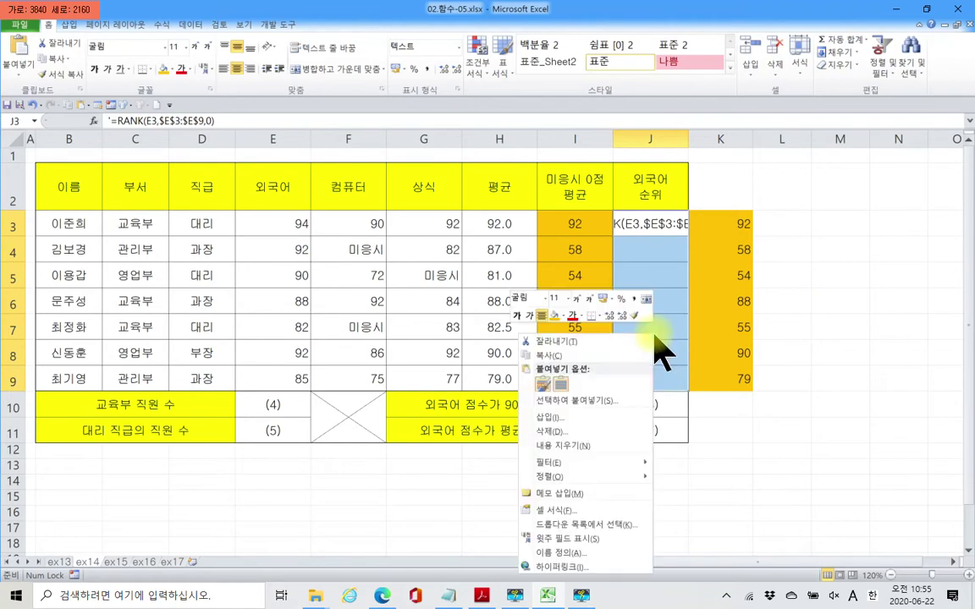
left_click(560, 510)
left_click_drag(461, 303, 428, 161)
left_click(383, 208)
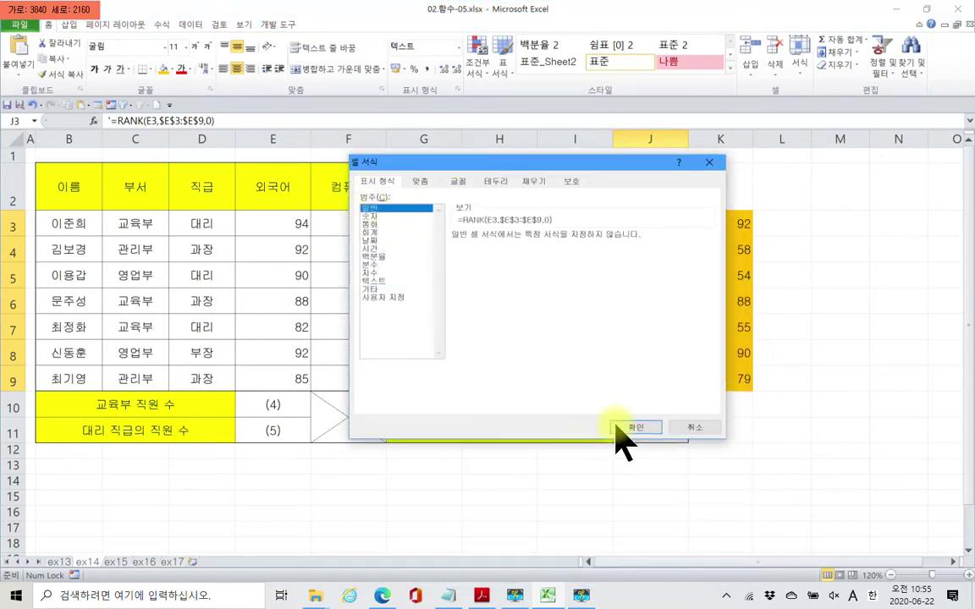
left_click(616, 427)
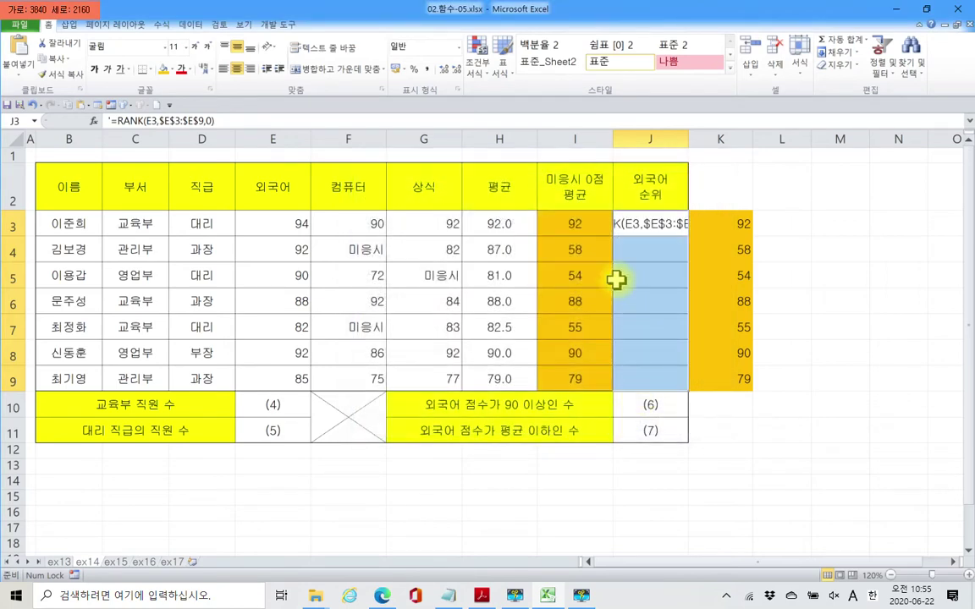
Step: Remove the leading apostrophe from the RANK formula in J3 and fill the formula down through J9
left_click(111, 120)
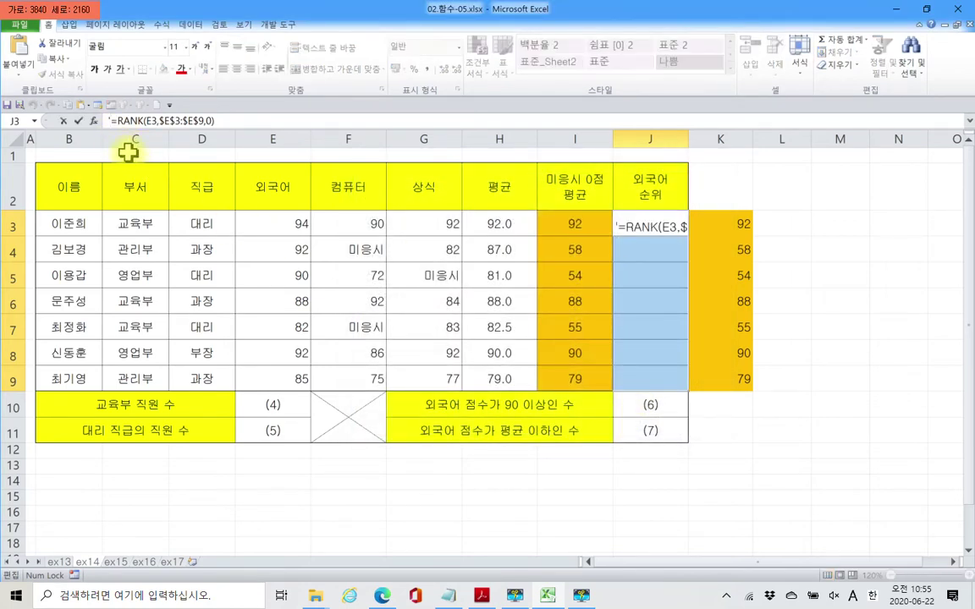
key("BackSpace")
key("Return")
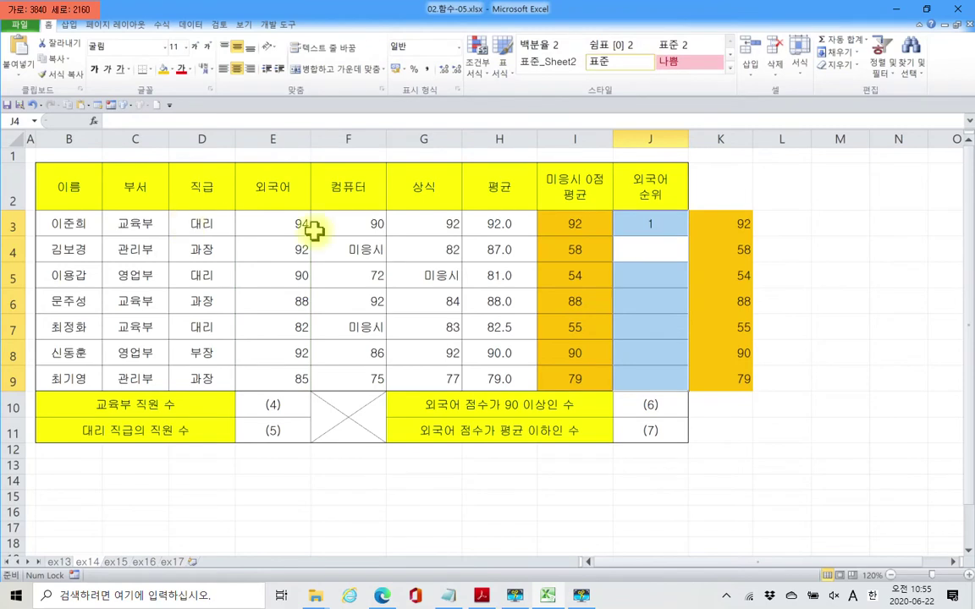
left_click(658, 225)
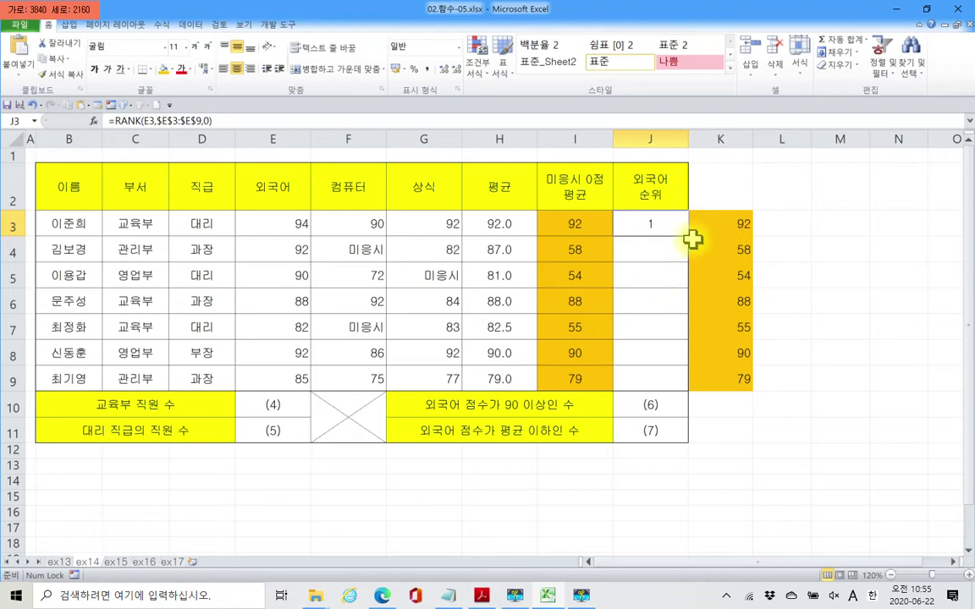
left_click_drag(689, 238, 682, 393)
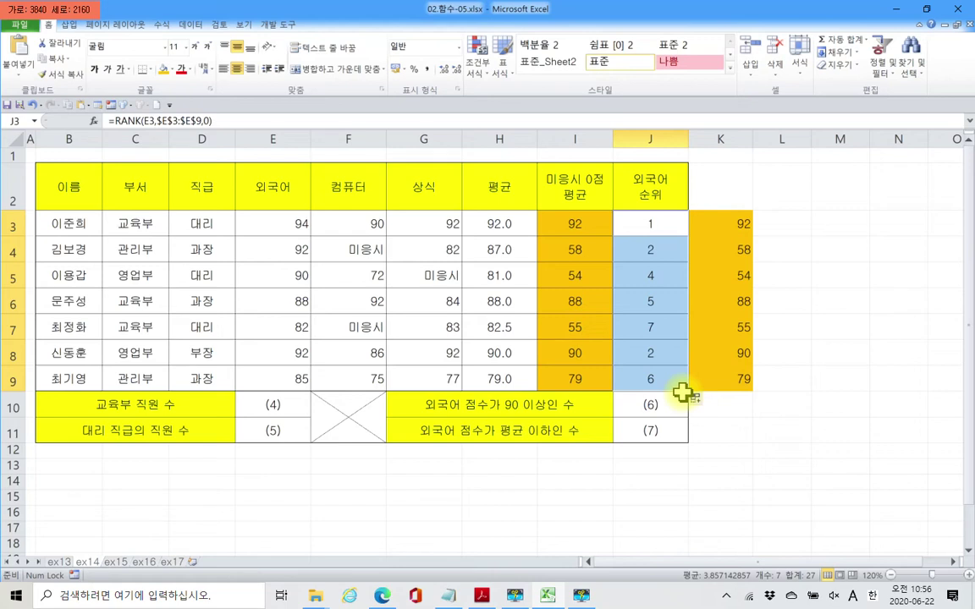
Step: Append &"위" to the RANK formula in J3 so it reads =RANK(E3,$E$3:$E$9,0)&"위"
left_click(645, 224)
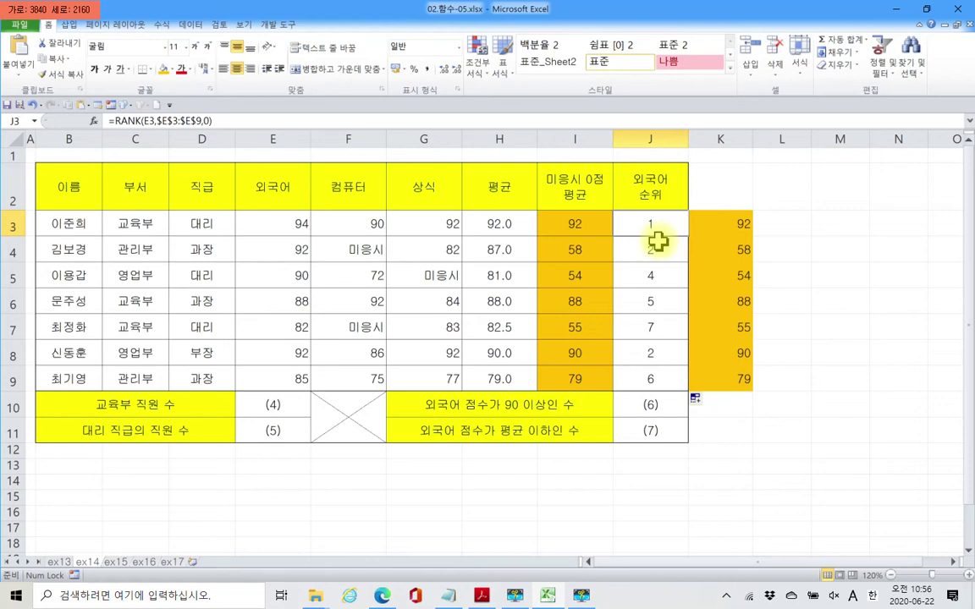
left_click(232, 116)
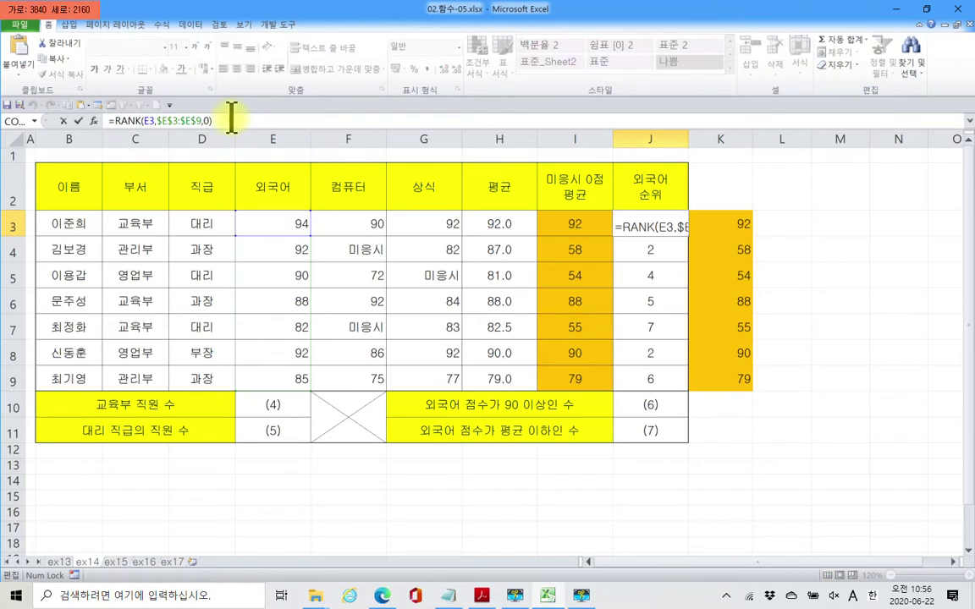
type("&")
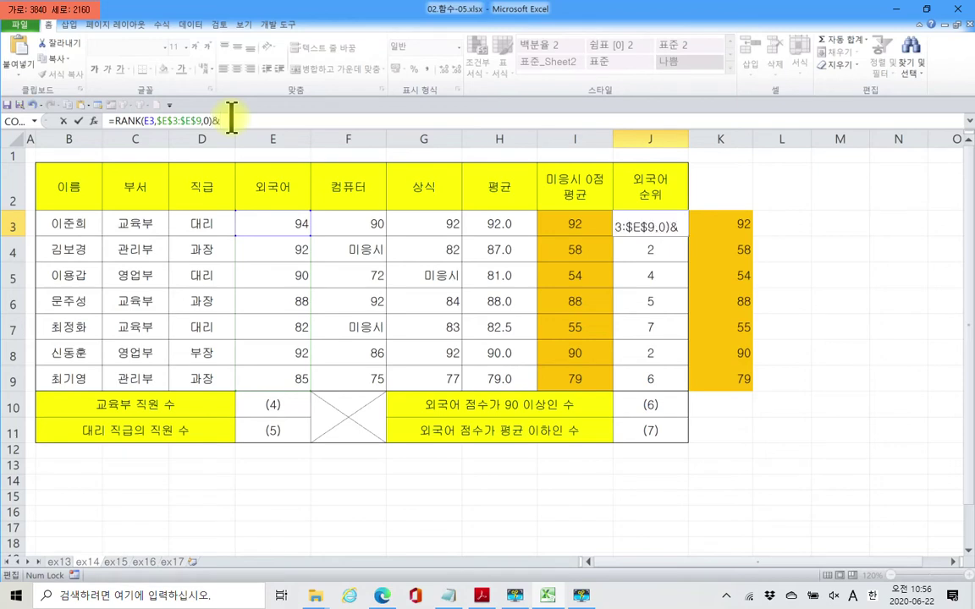
type("\"")
key("Hangul")
type("위")
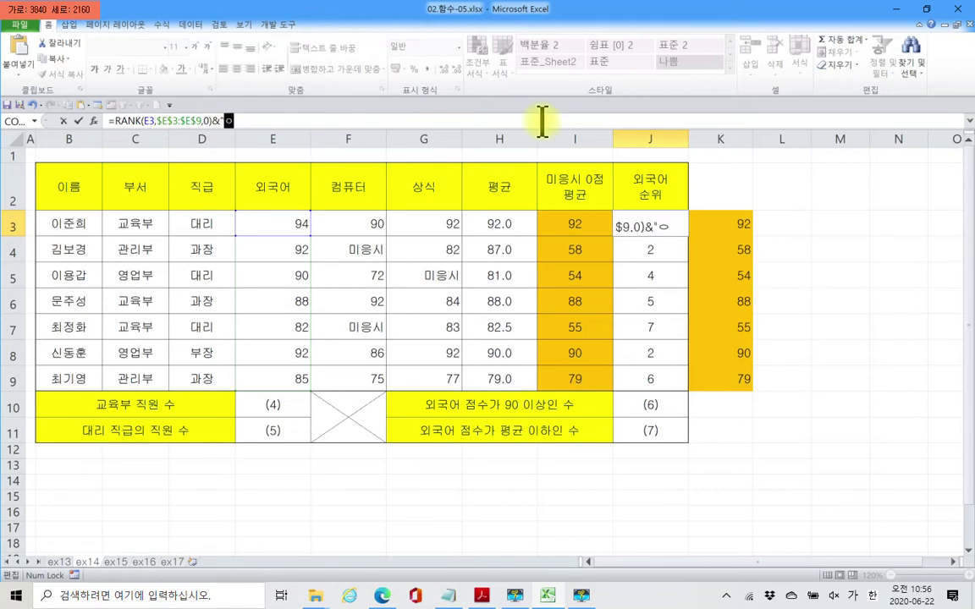
type("\"")
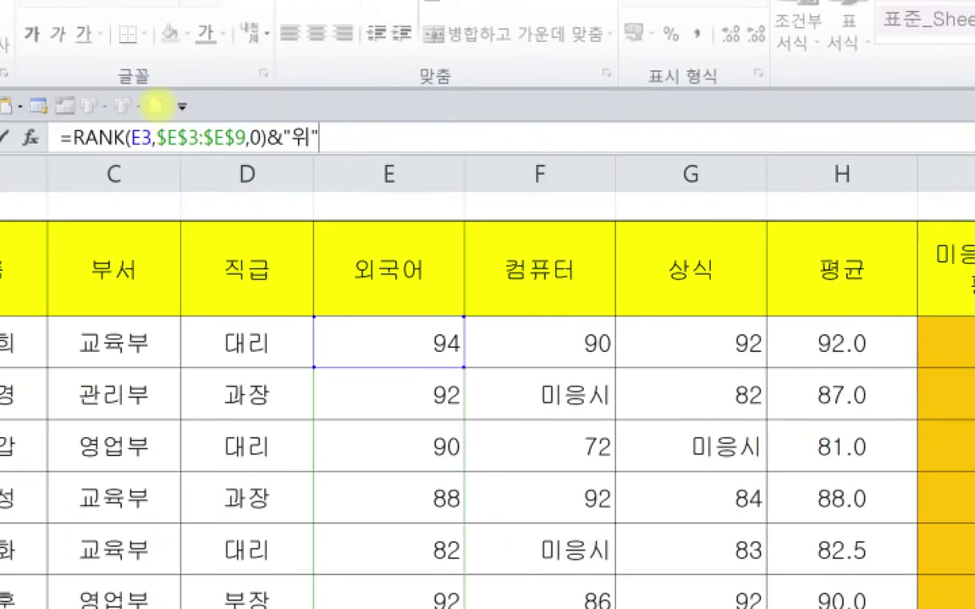
left_click_drag(256, 101, 354, 157)
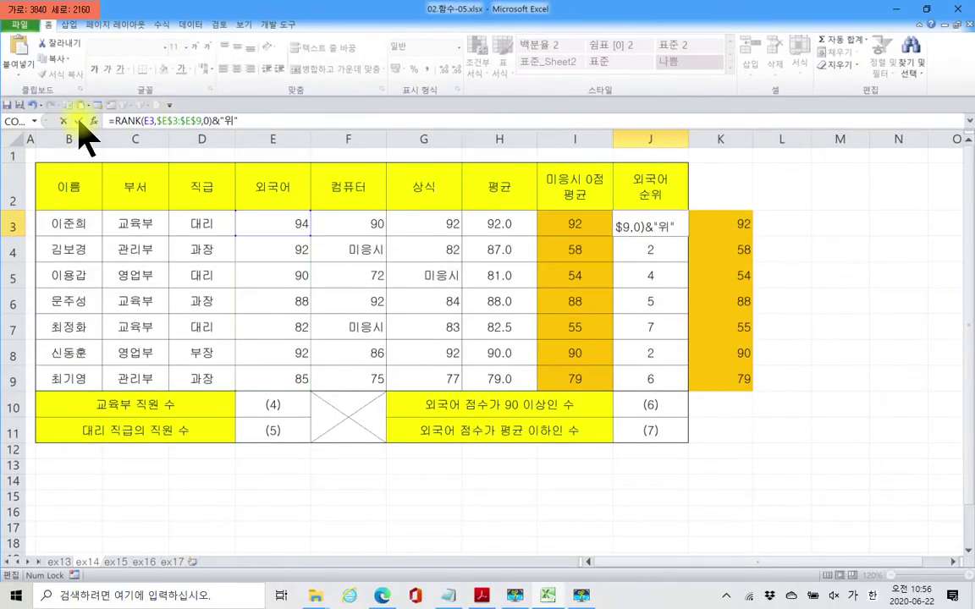
left_click(79, 121)
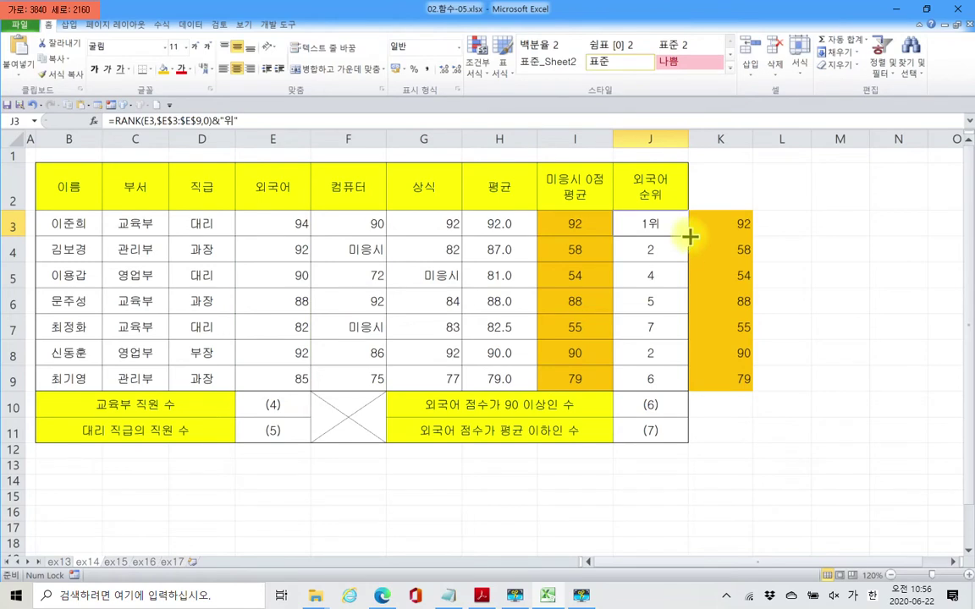
Step: Fill the extended J3 formula down through J9 and check the copied formulas in J4 and J9
left_click_drag(690, 237, 687, 392)
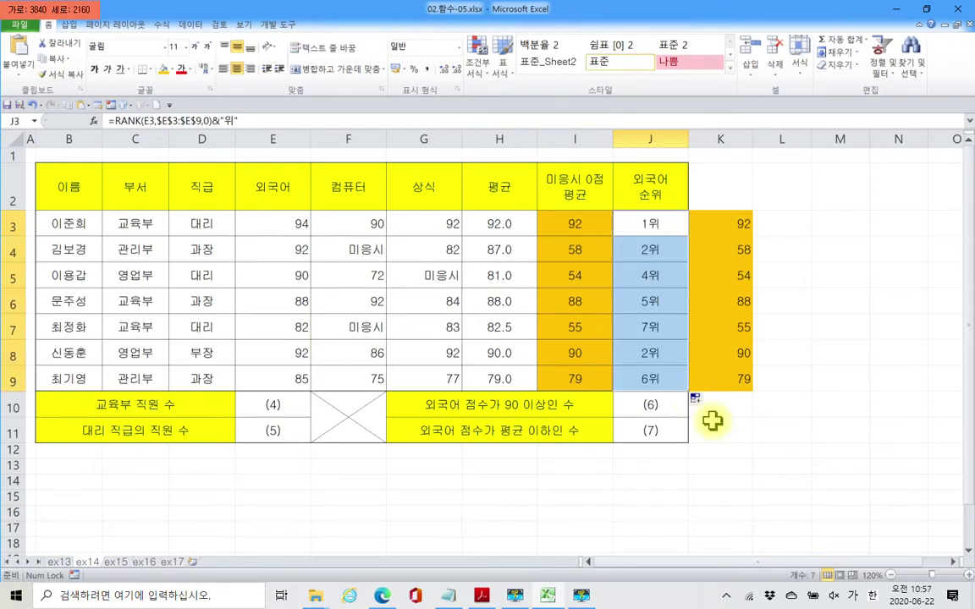
left_click(671, 252)
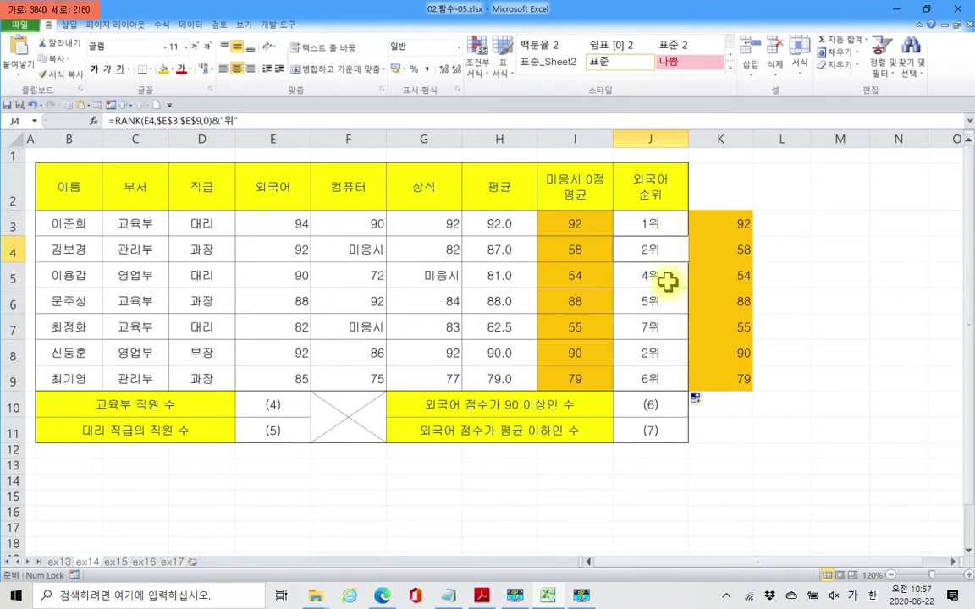
left_click(667, 376)
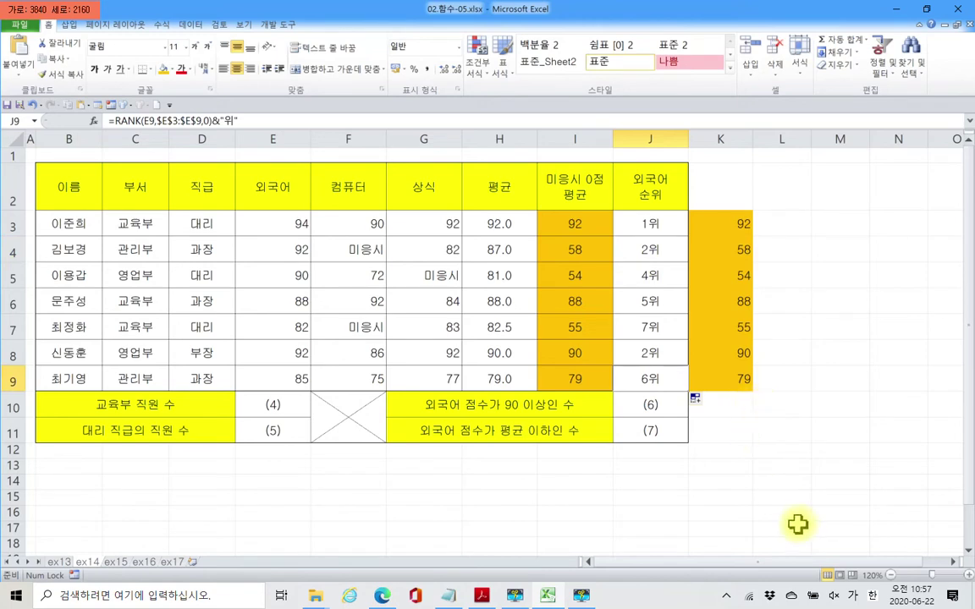
left_click_drag(660, 227, 666, 386)
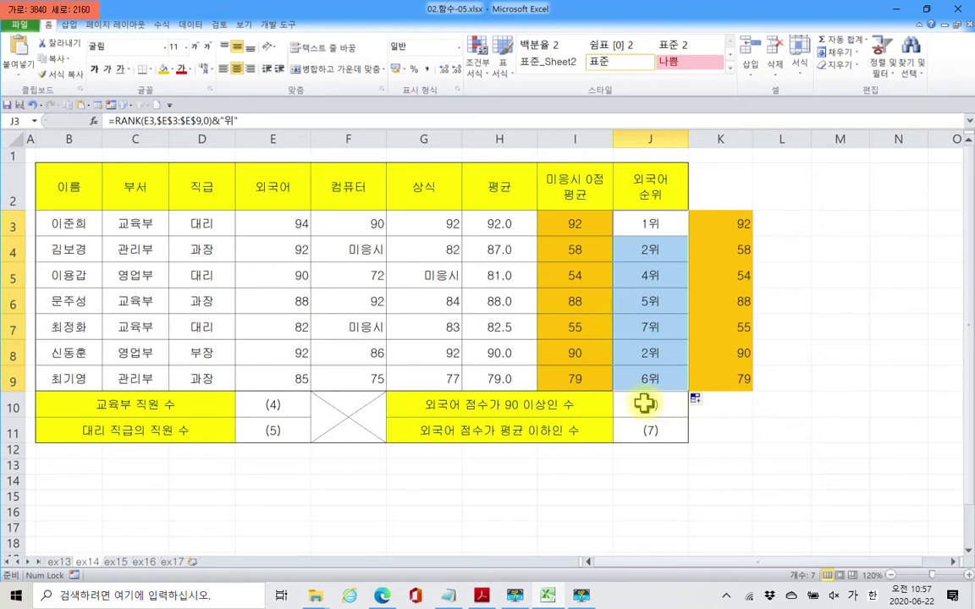
Step: Clear the placeholders in E10:E11 and change the number format of both cells to 일반 (General)
left_click(284, 405)
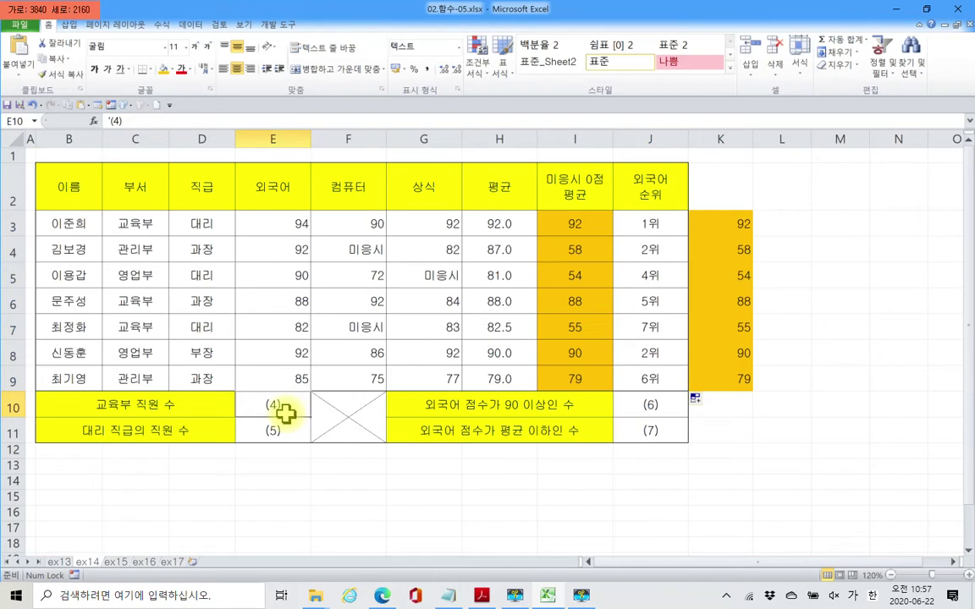
left_click_drag(279, 406, 279, 421)
right_click(283, 428)
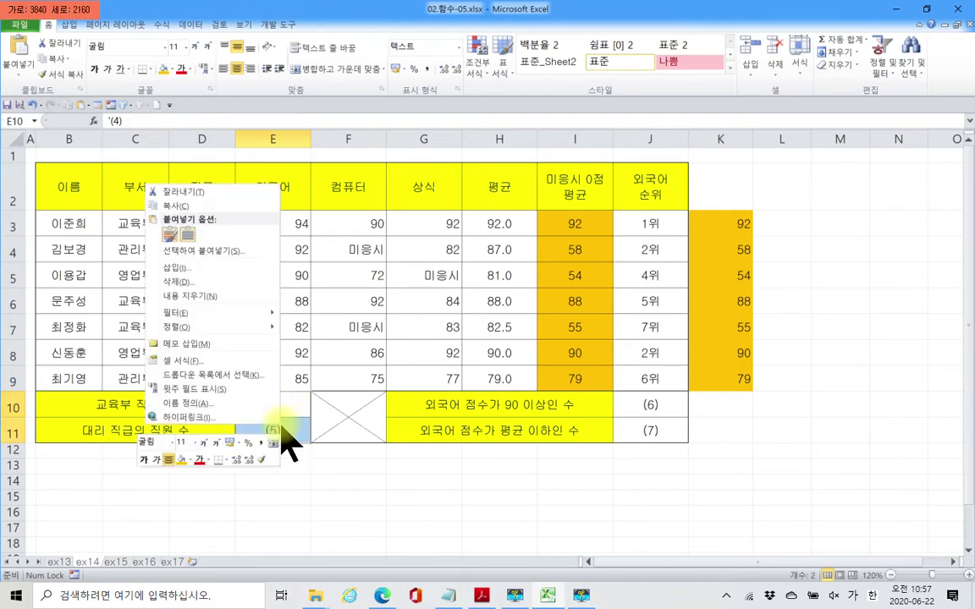
left_click(293, 403)
left_click_drag(292, 403, 292, 424)
right_click(292, 428)
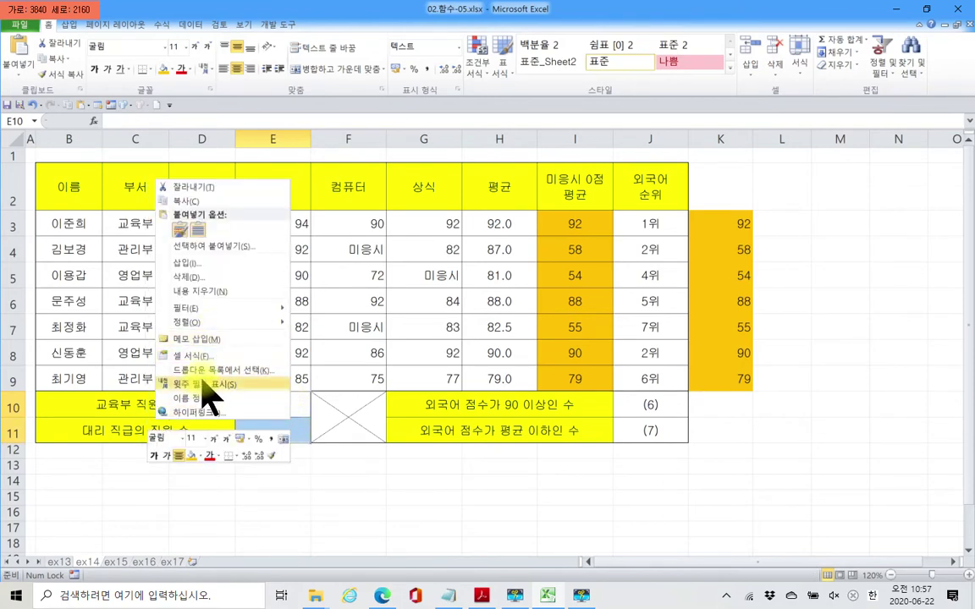
left_click(191, 356)
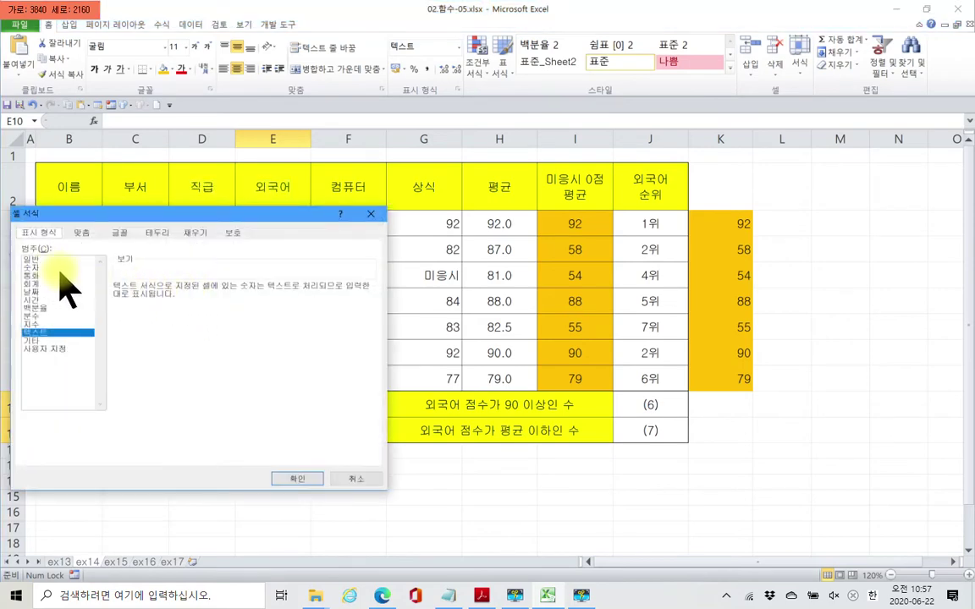
left_click(63, 261)
left_click(310, 476)
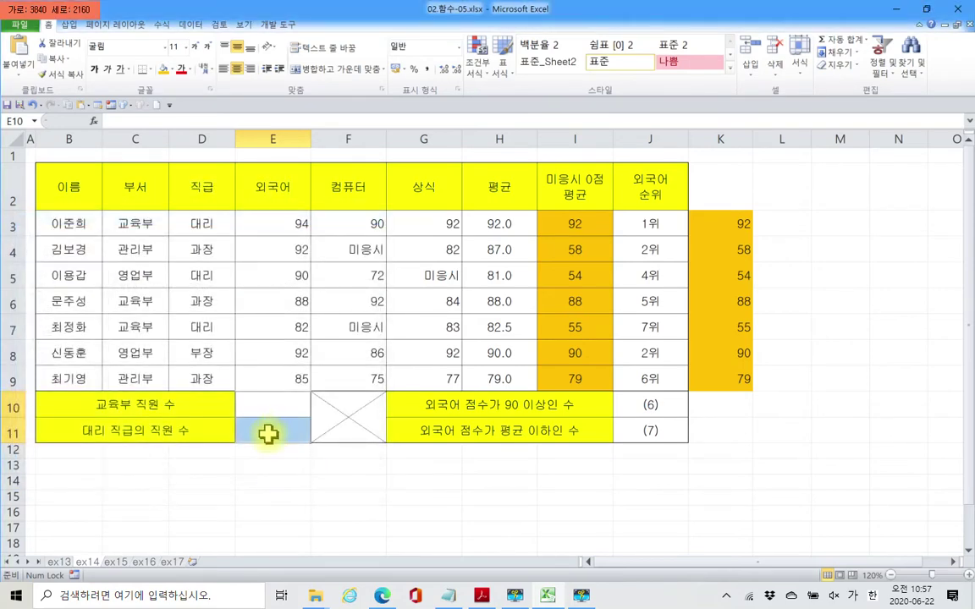
Step: Start a COUNTIF formula in E10 for the 교육부 employee count
left_click(271, 408)
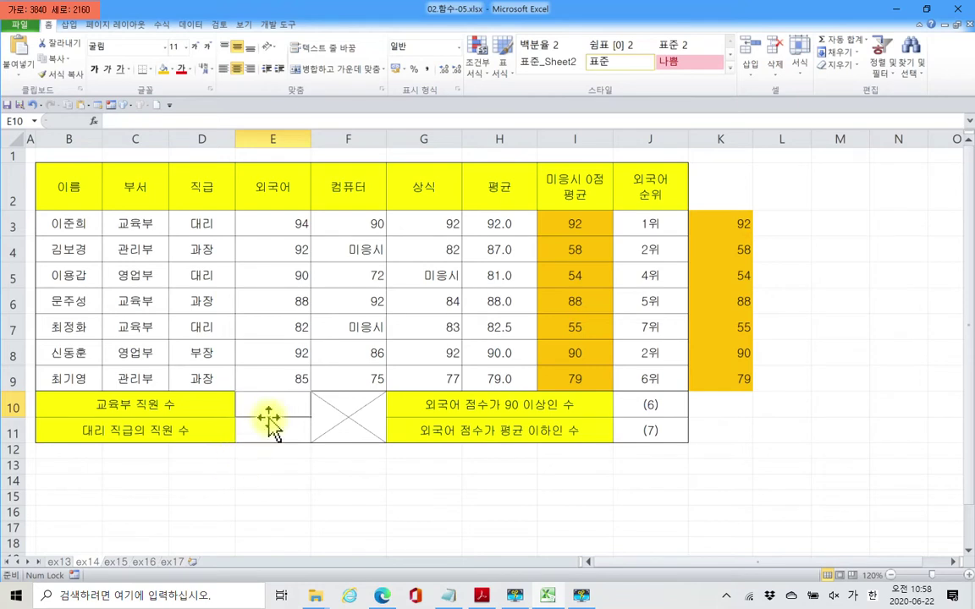
left_click(134, 123)
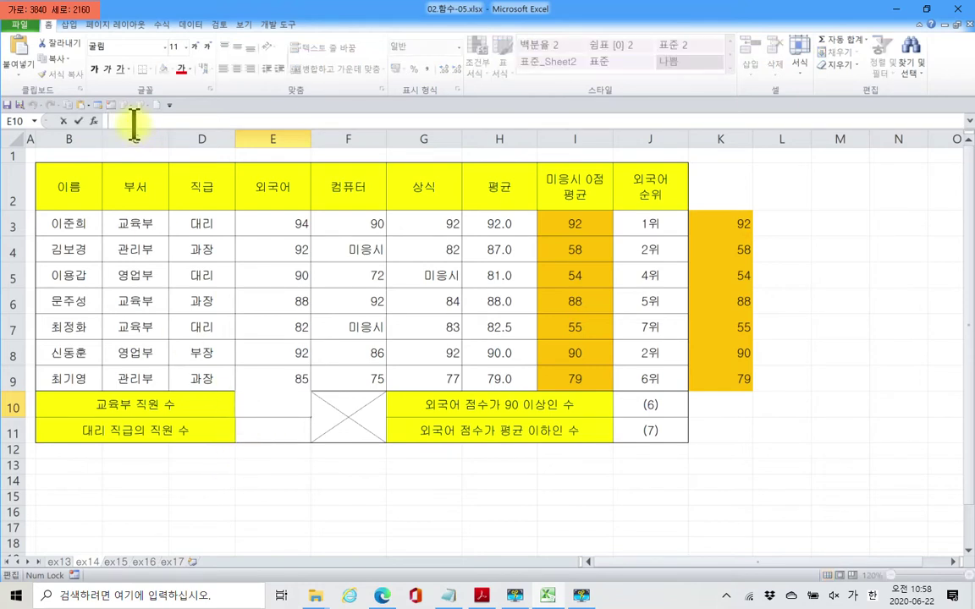
type("=")
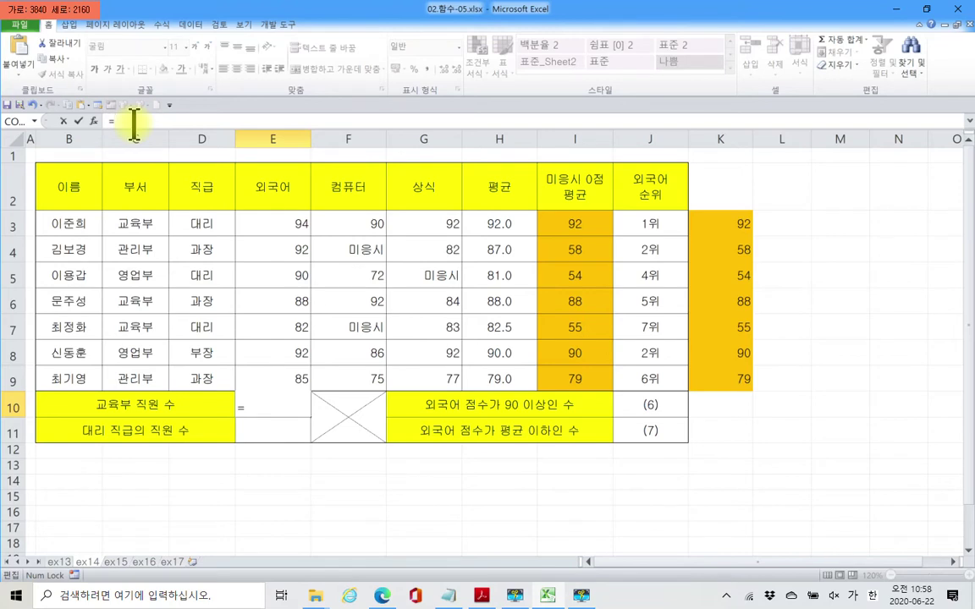
type("채")
key("BackSpace")
key("BackSpace")
key("Hangul")
type("co")
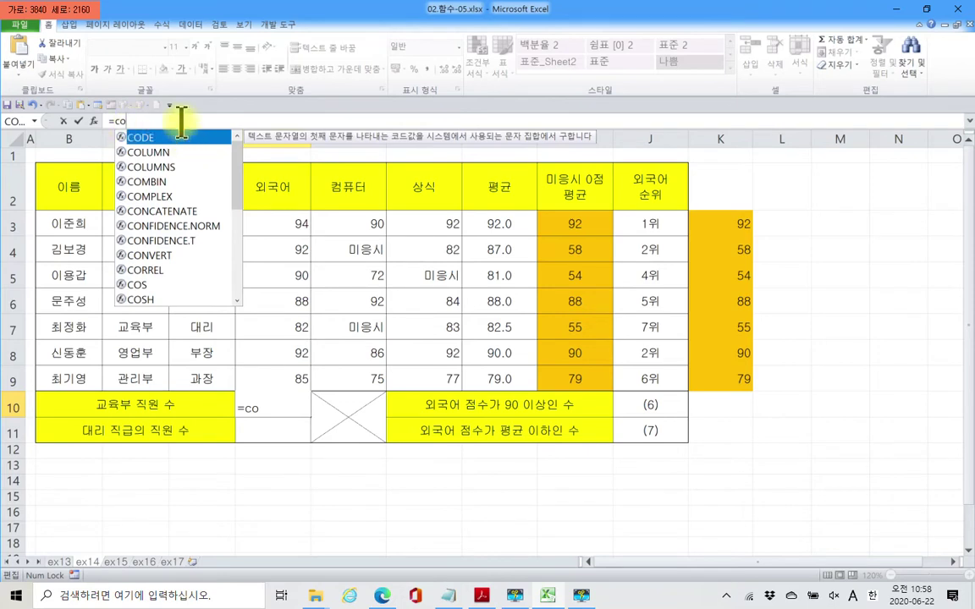
type("u")
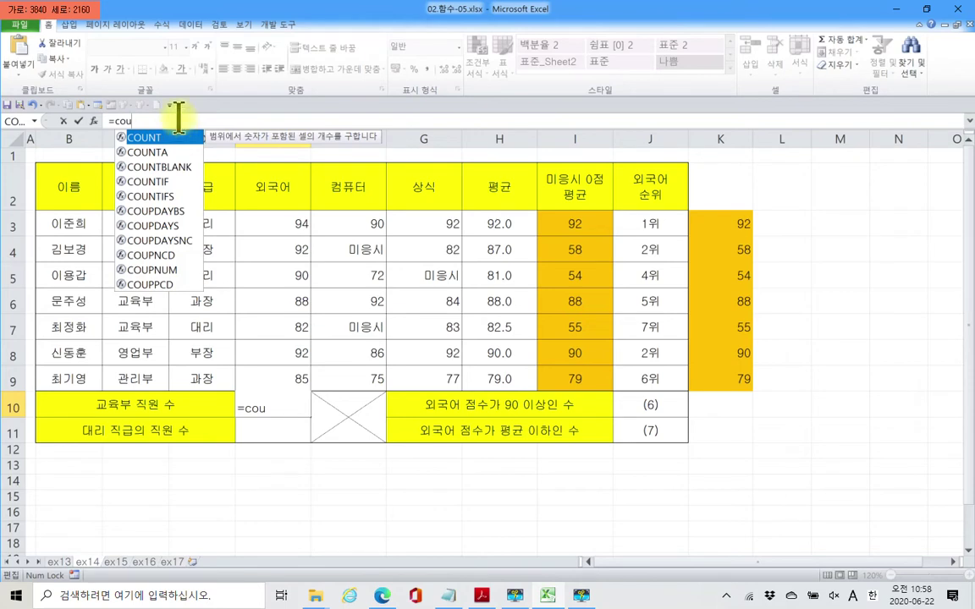
left_click(153, 183)
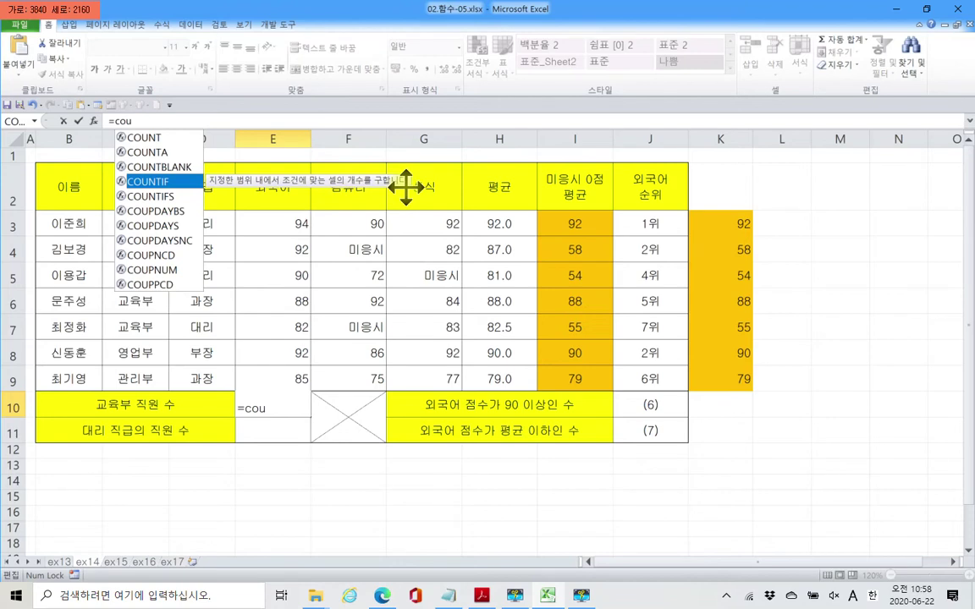
double_click(180, 182)
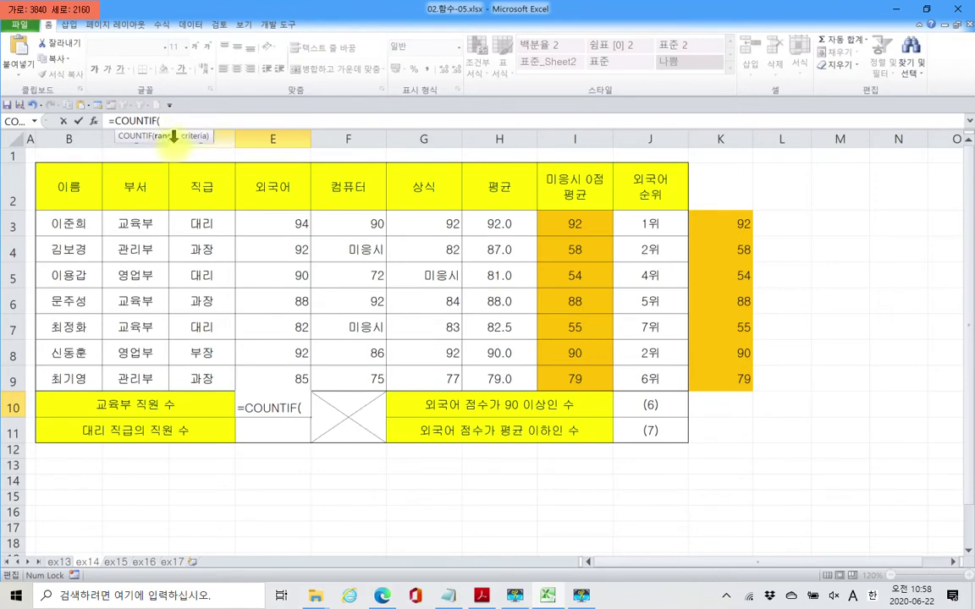
Step: Set the department cells C3:C9 as the range of the COUNTIF formula in E10 and continue to its criteria argument
left_click(138, 224)
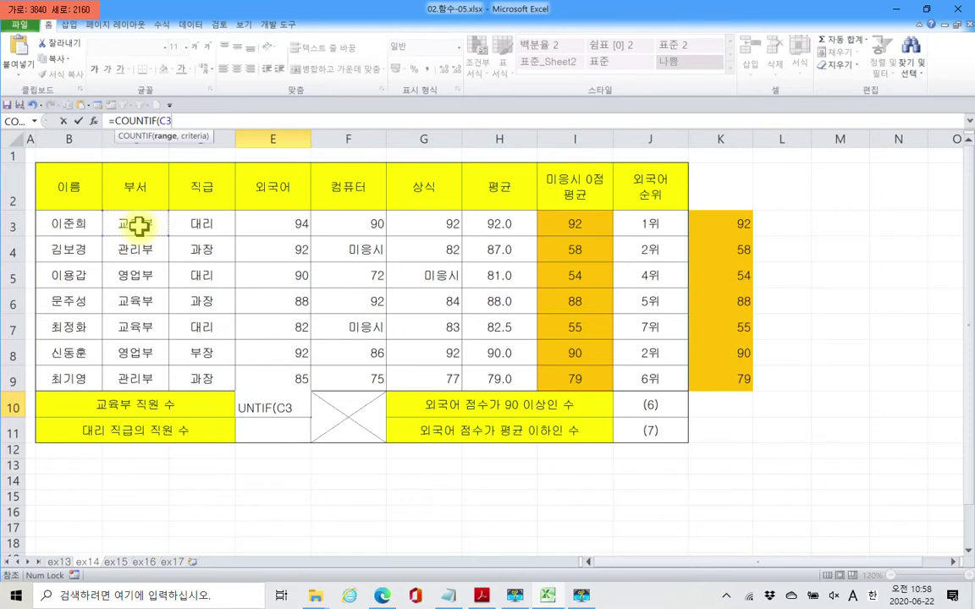
left_click_drag(138, 225, 138, 374)
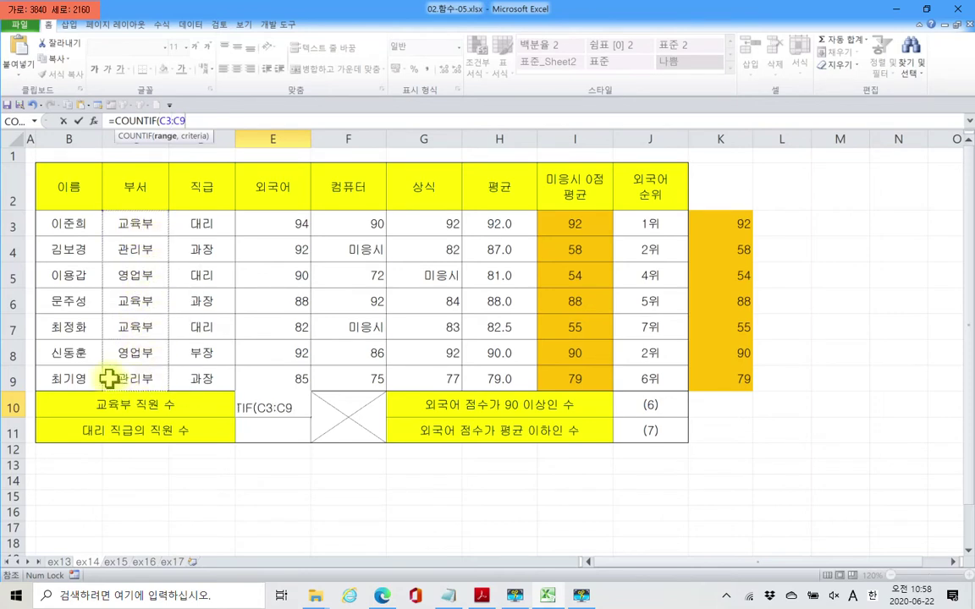
left_click_drag(134, 350, 132, 327)
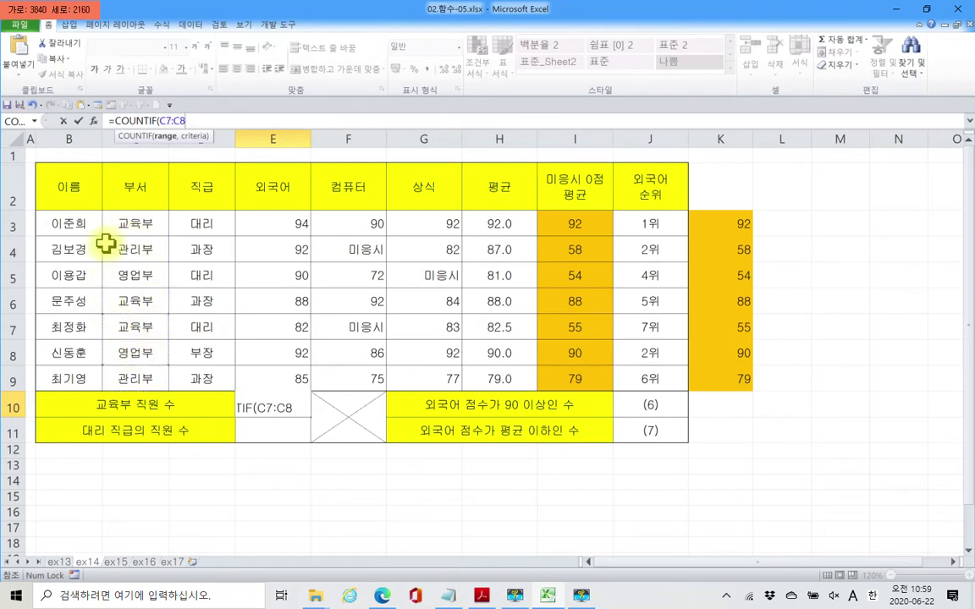
left_click(134, 224)
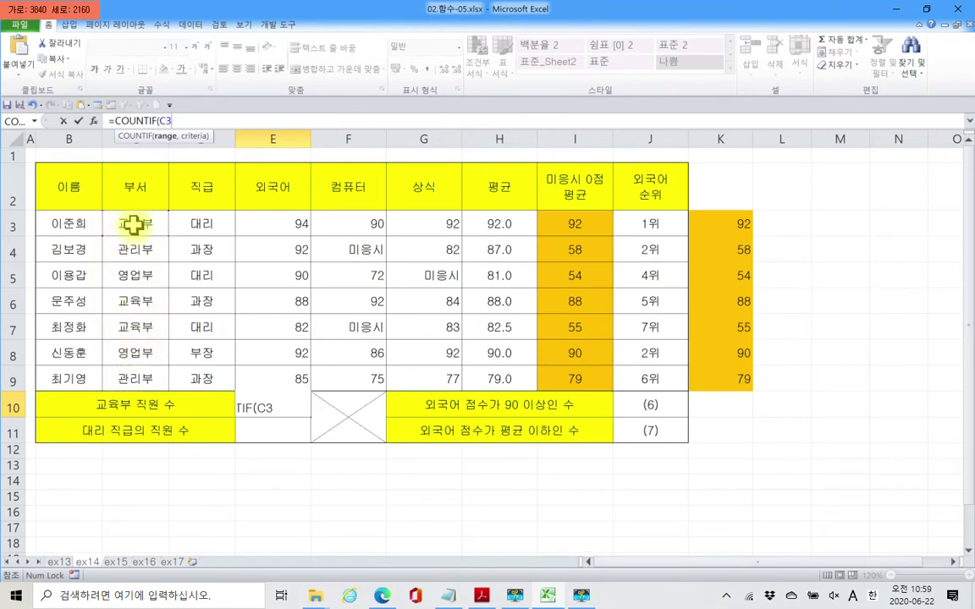
left_click_drag(134, 224, 130, 374)
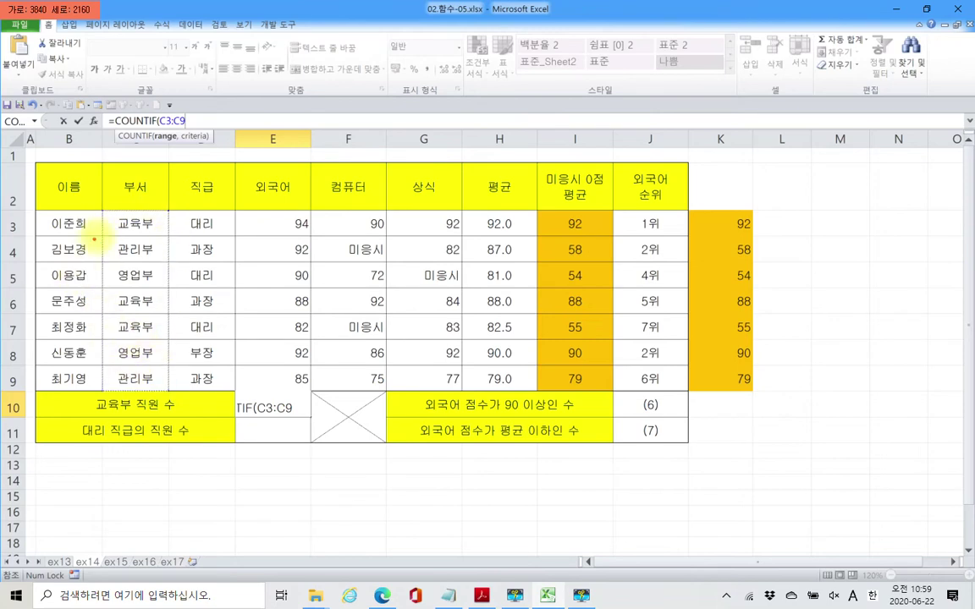
left_click_drag(103, 209, 167, 395)
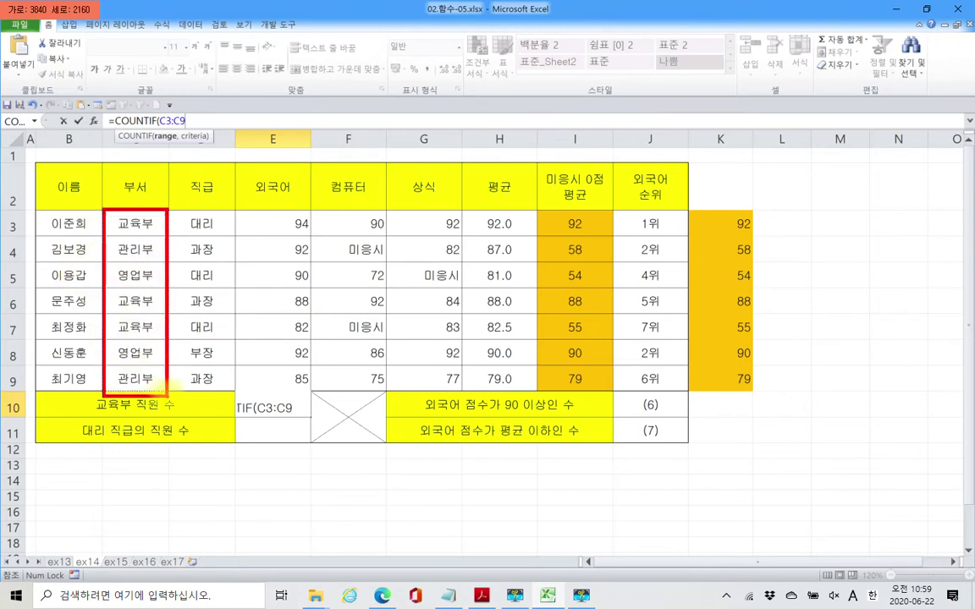
key("Escape")
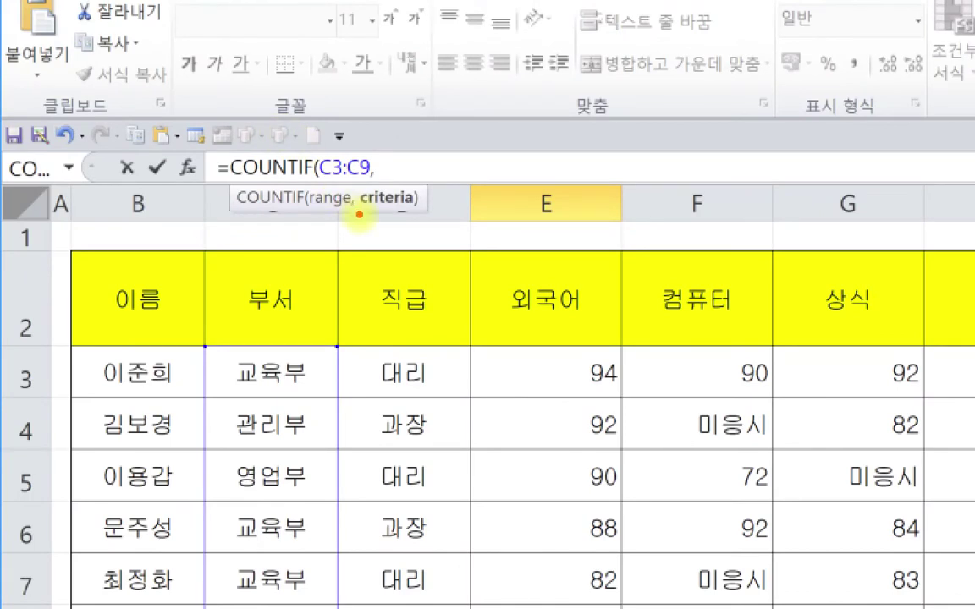
left_click_drag(357, 214, 427, 217)
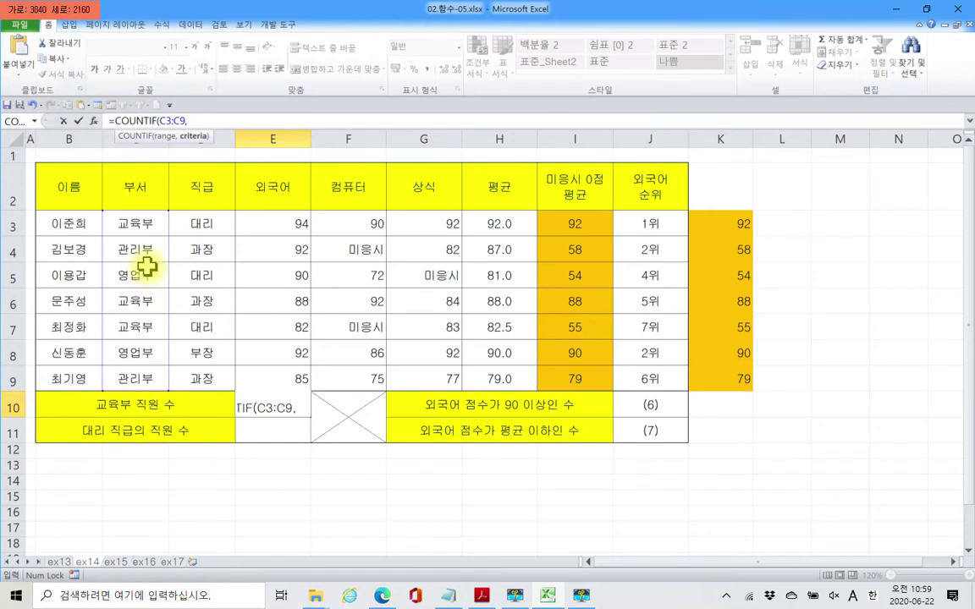
Step: Complete the formula in E10 with the text criterion "교육부" so it reads =COUNTIF(C3:C9,"교육부")
left_click(140, 225)
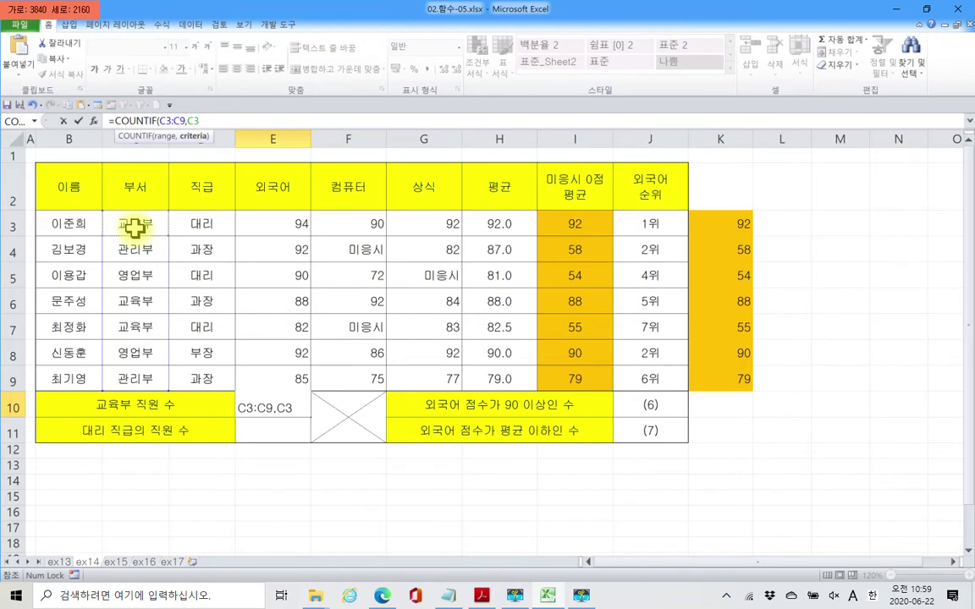
left_click(217, 121)
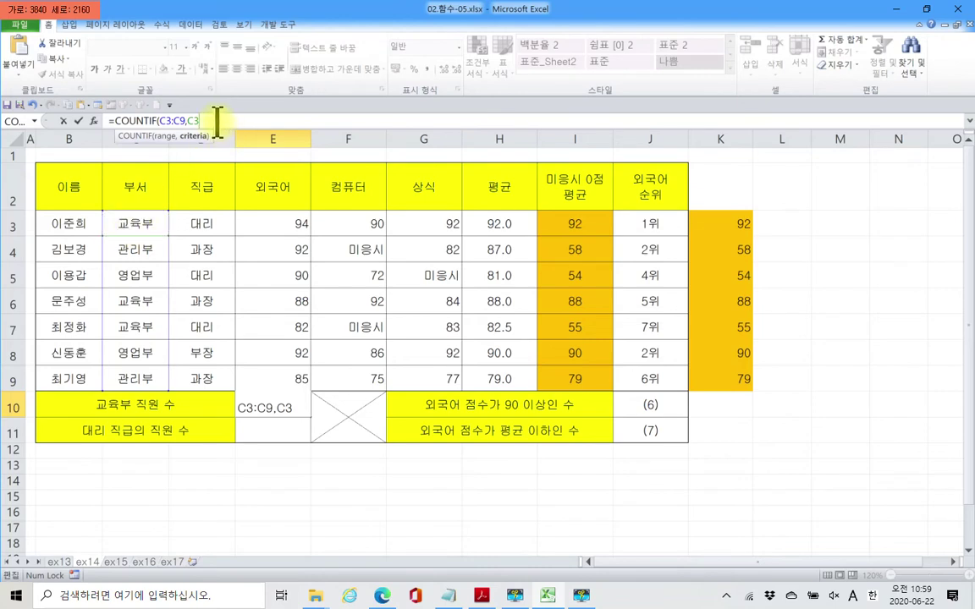
key("BackSpace")
key("BackSpace")
type("\"")
type("교유")
type("육부\"")
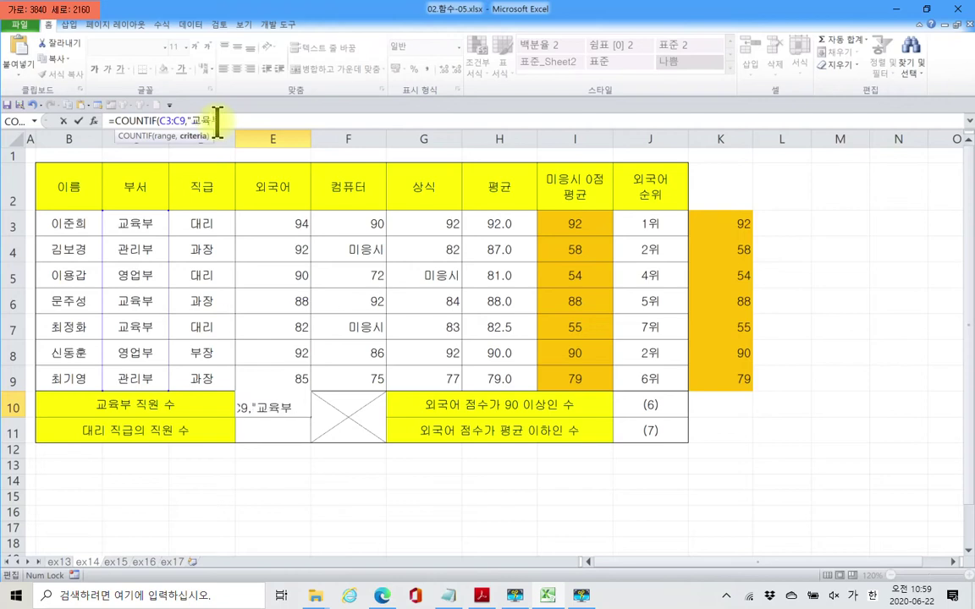
type(")")
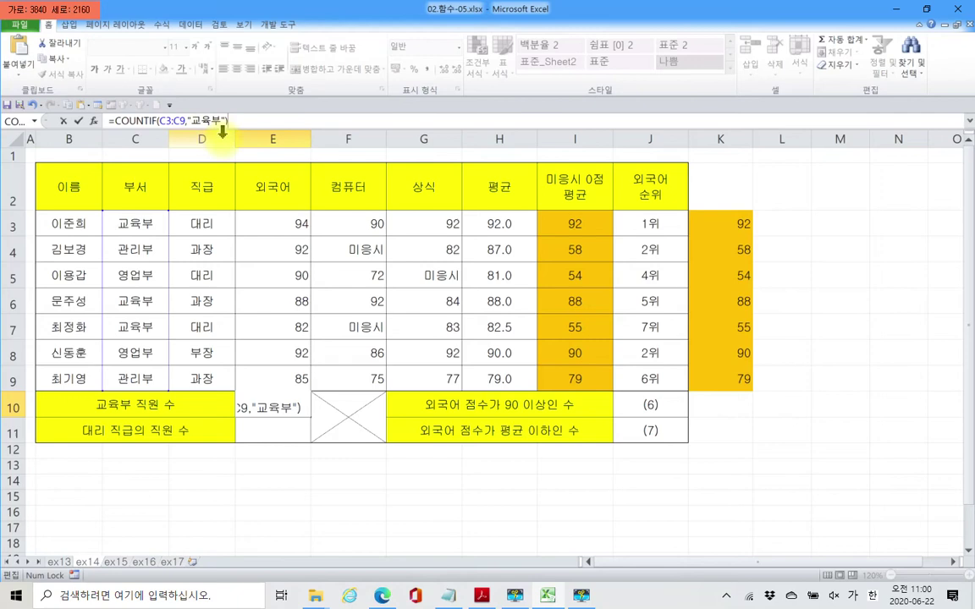
left_click(78, 121)
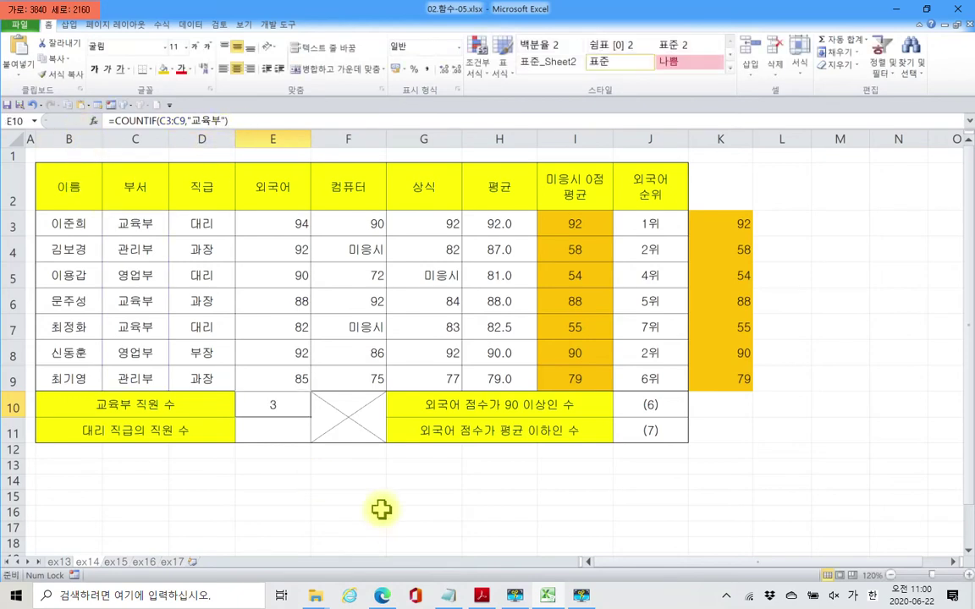
Step: Start a COUNTIF formula in E11 for the number of employees with the 대리 position
left_click(302, 432)
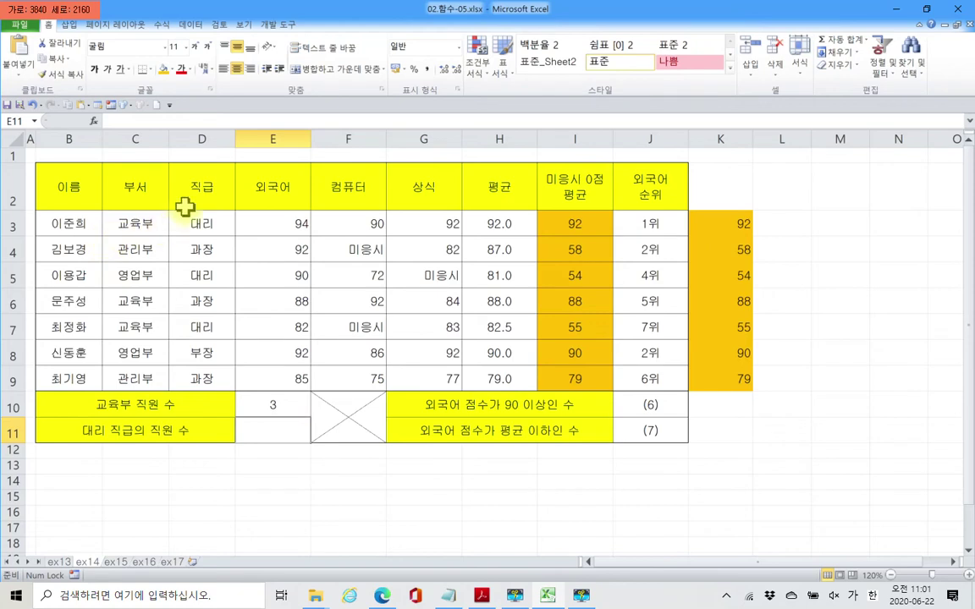
left_click_drag(135, 222, 128, 378)
left_click_drag(207, 224, 206, 380)
left_click(277, 432)
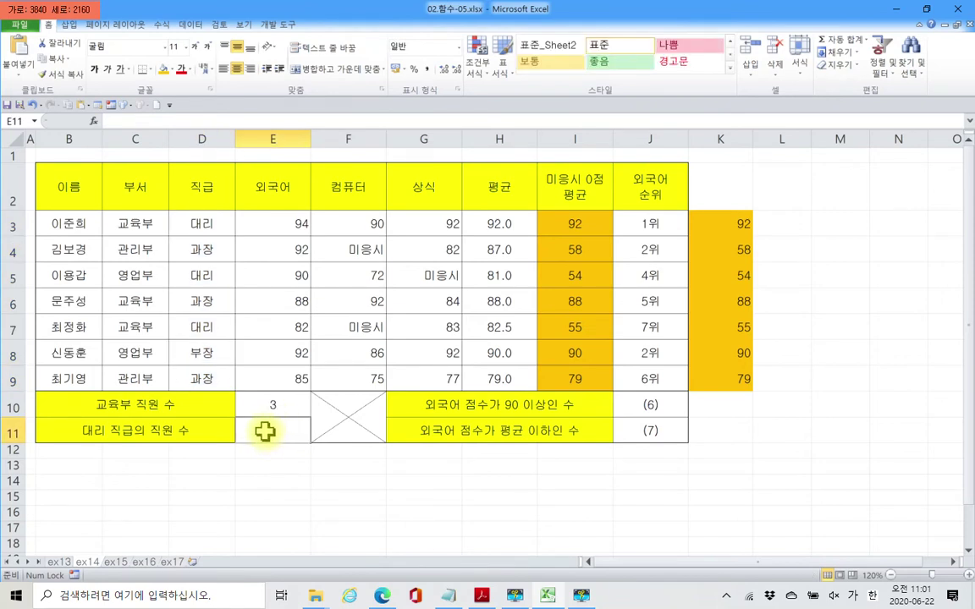
left_click(126, 123)
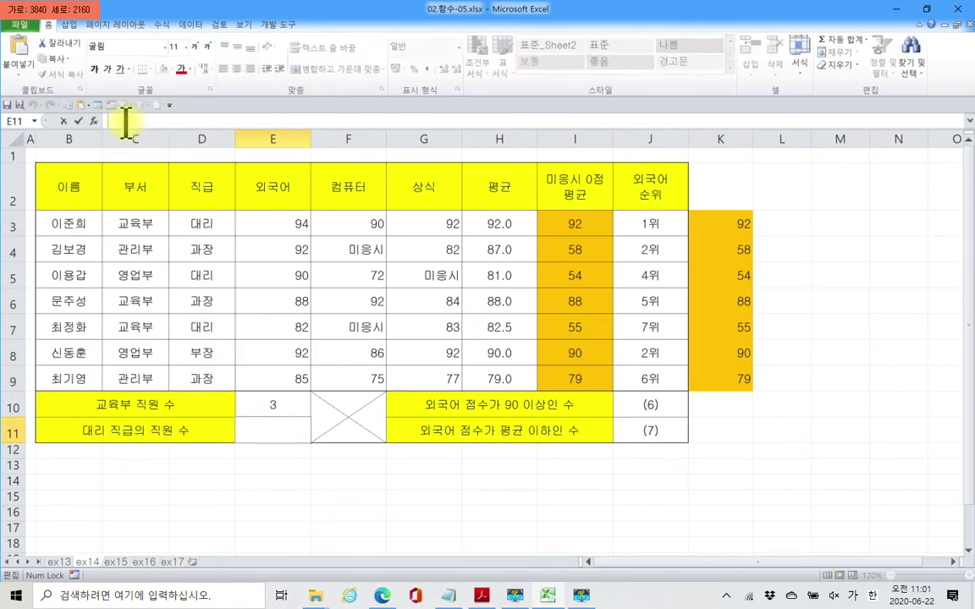
type("=")
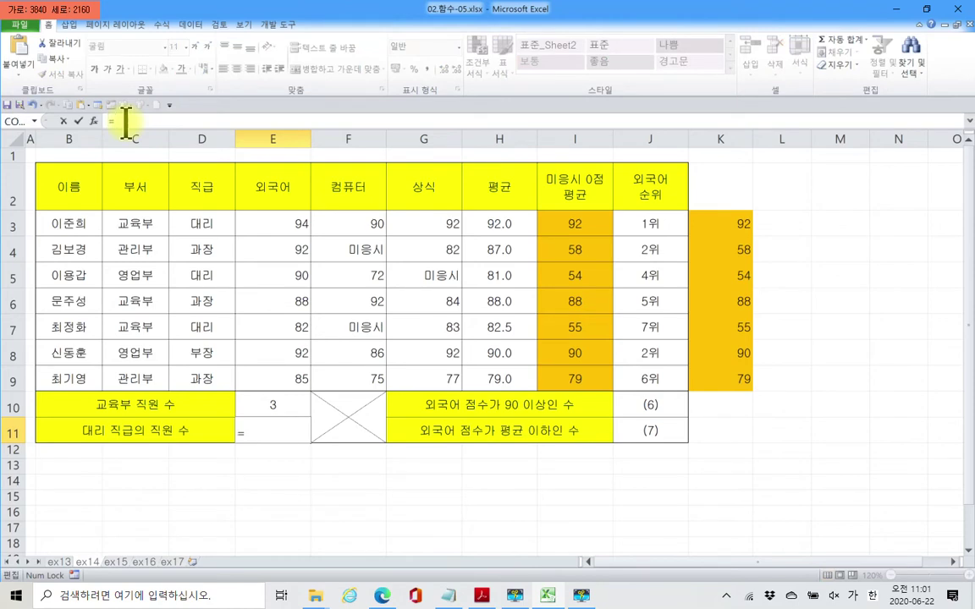
type("cou")
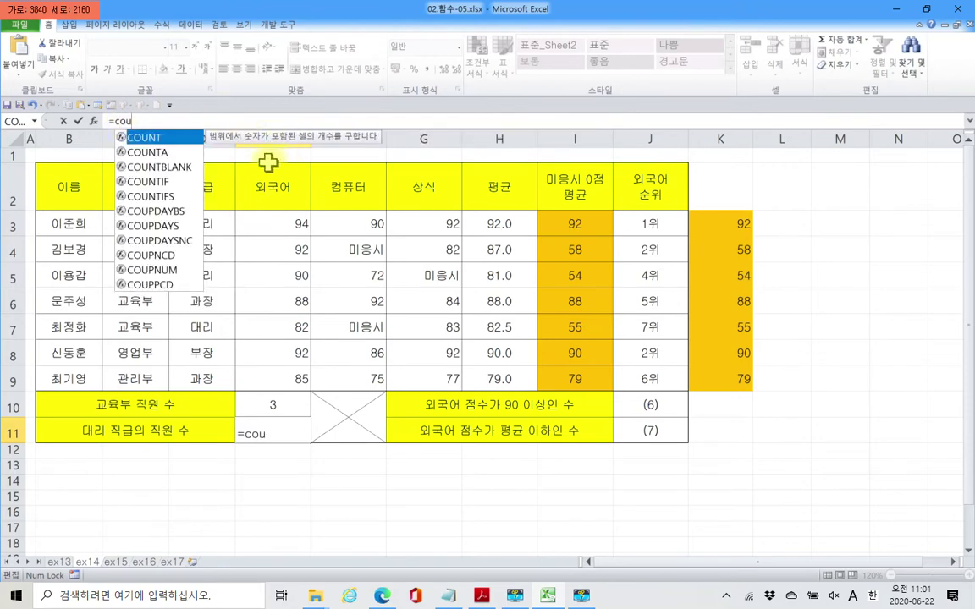
double_click(157, 183)
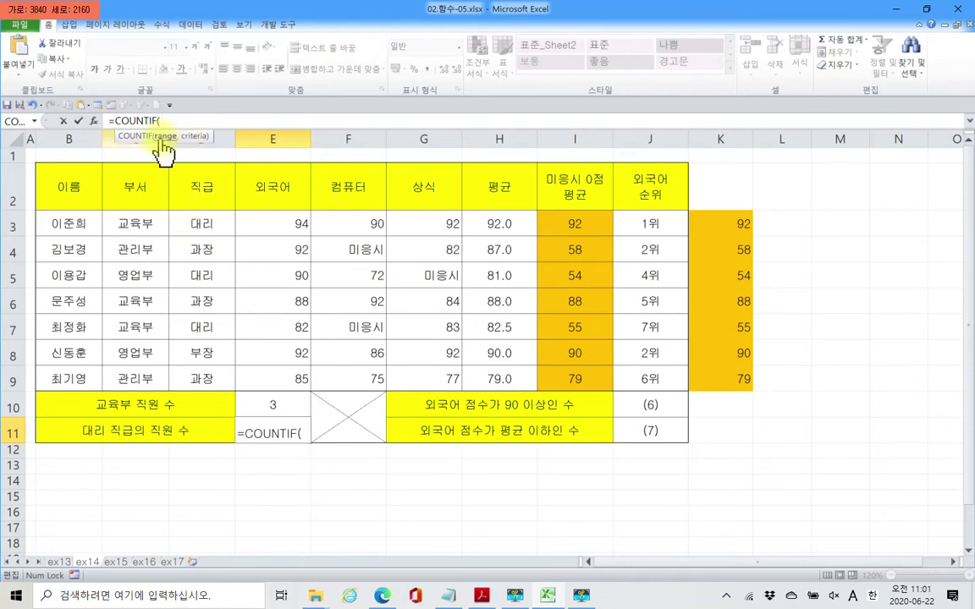
Step: Complete the COUNTIF formula in E11 with the position range D3:D9 and absolute criterion $D$3, so it reads =COUNTIF(D3:D9,$D$3)
left_click(196, 221)
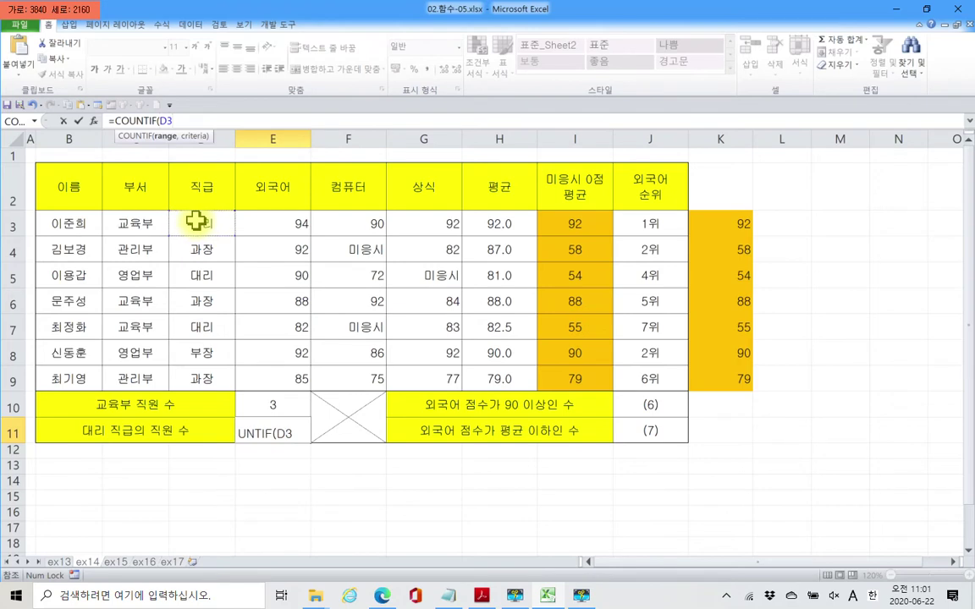
left_click_drag(195, 221, 202, 370)
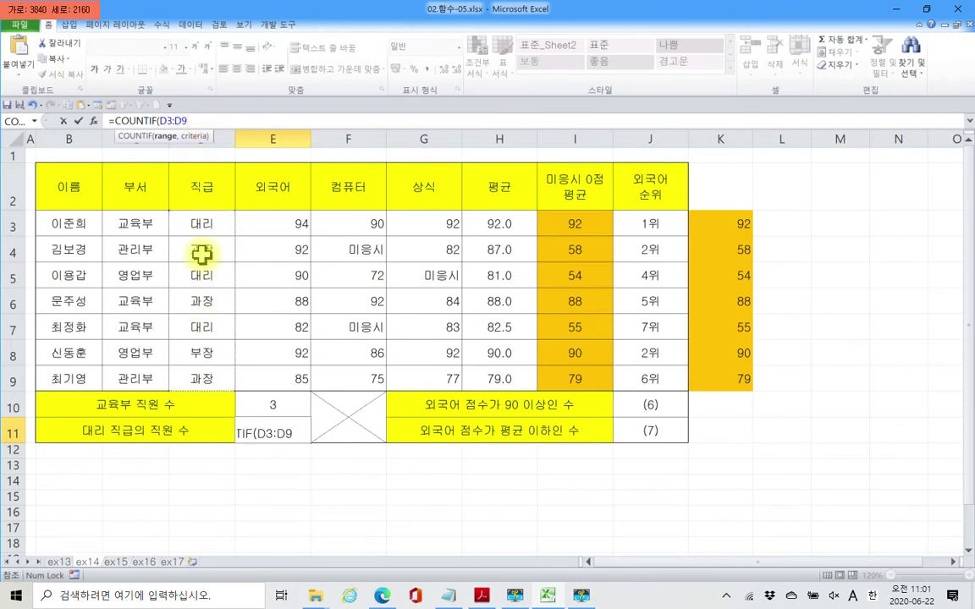
type(",")
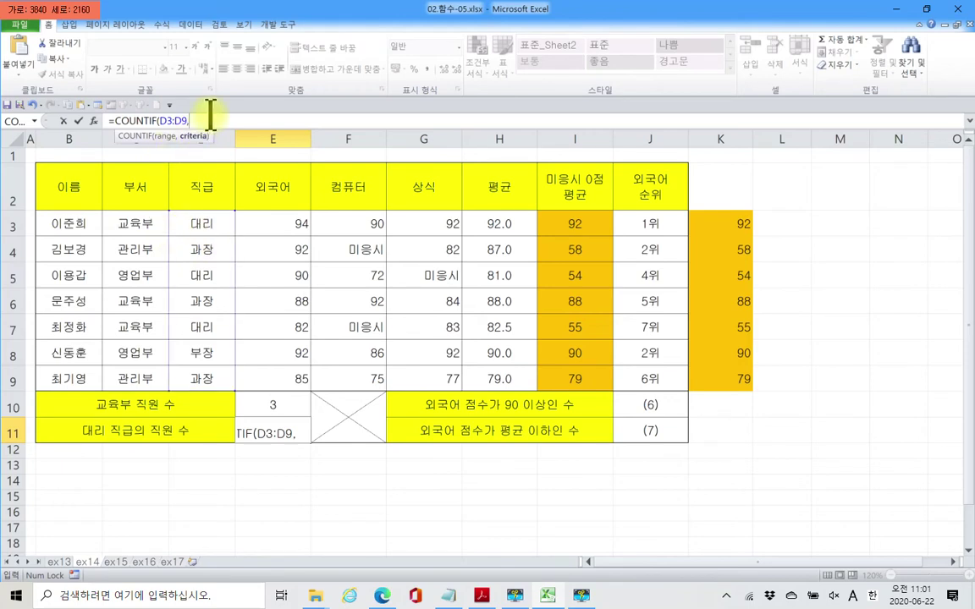
left_click(203, 224)
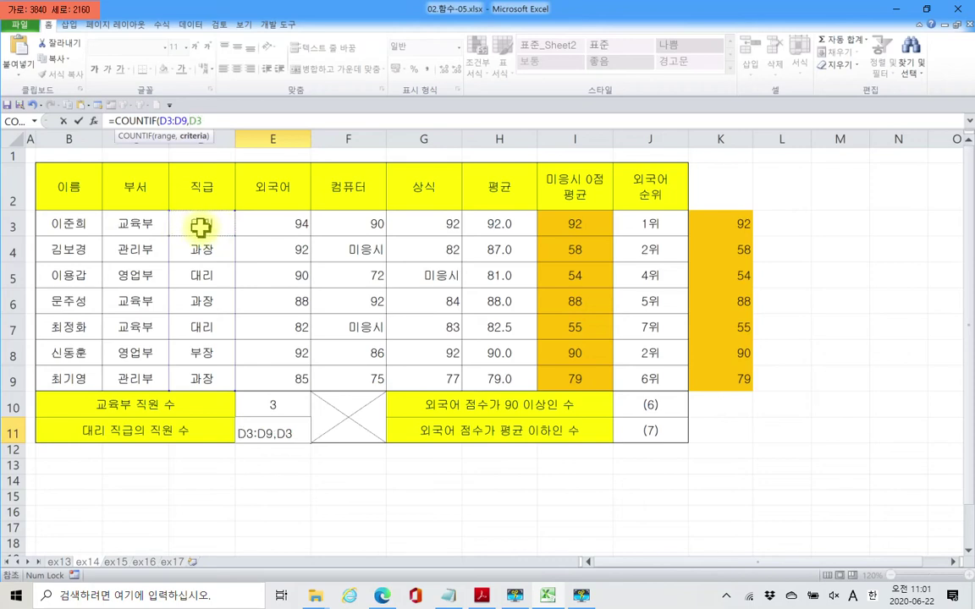
key("F4")
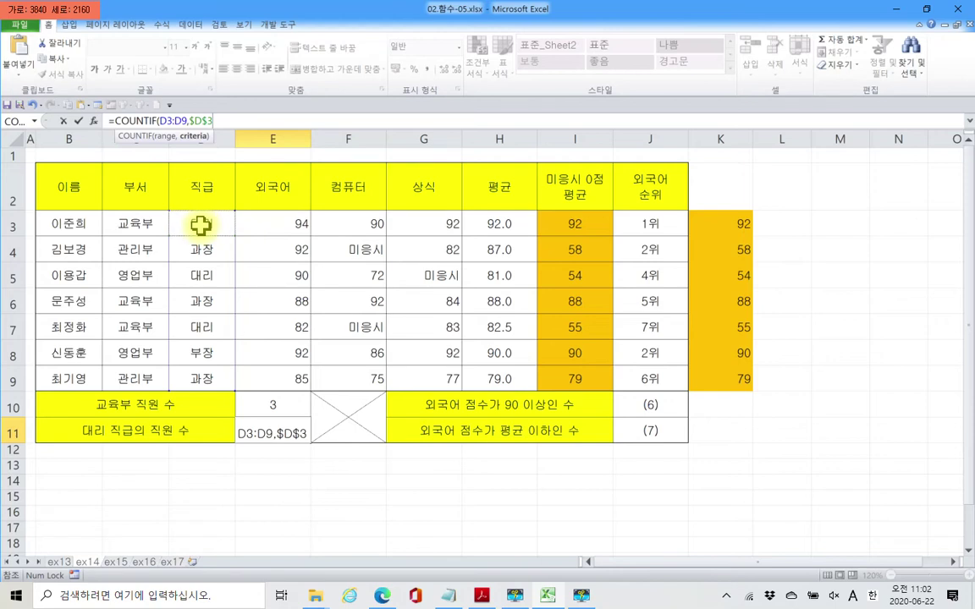
type(")")
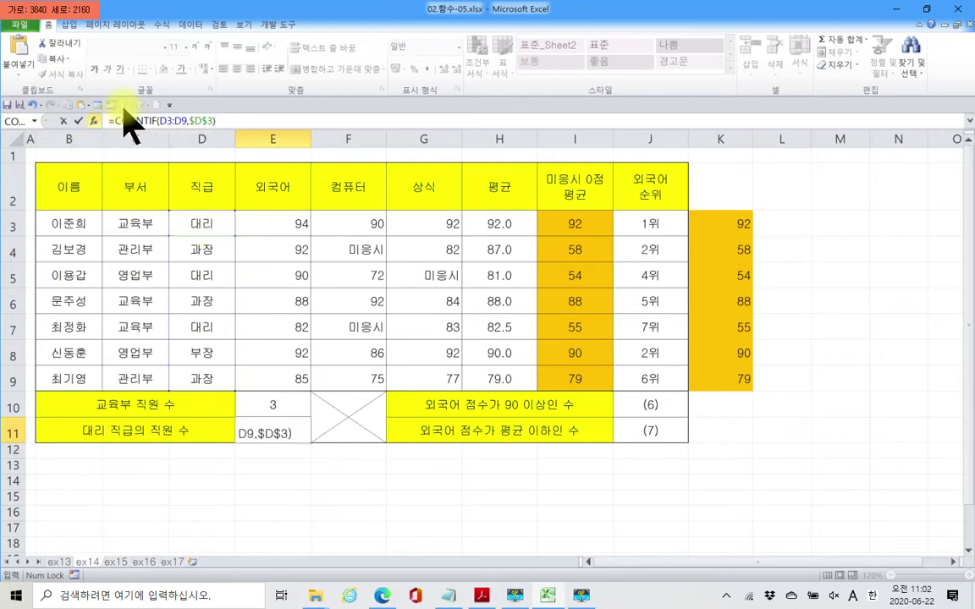
left_click(78, 121)
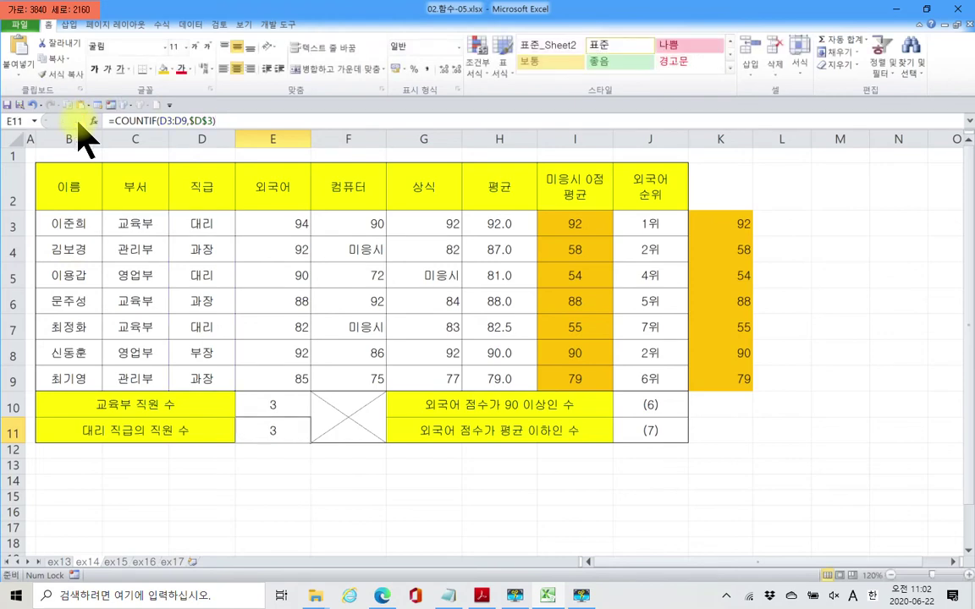
left_click(205, 225)
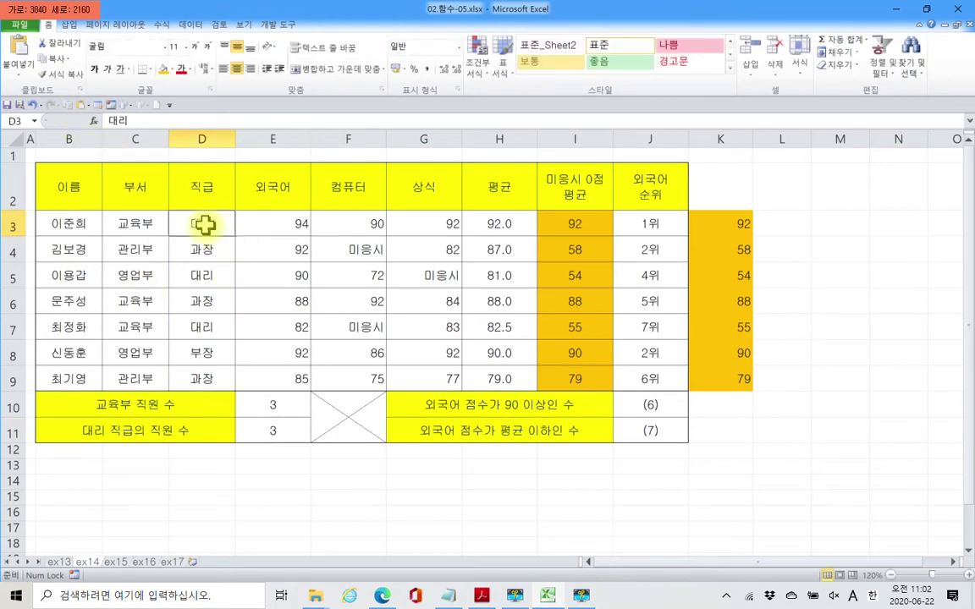
left_click(206, 278)
left_click(209, 330)
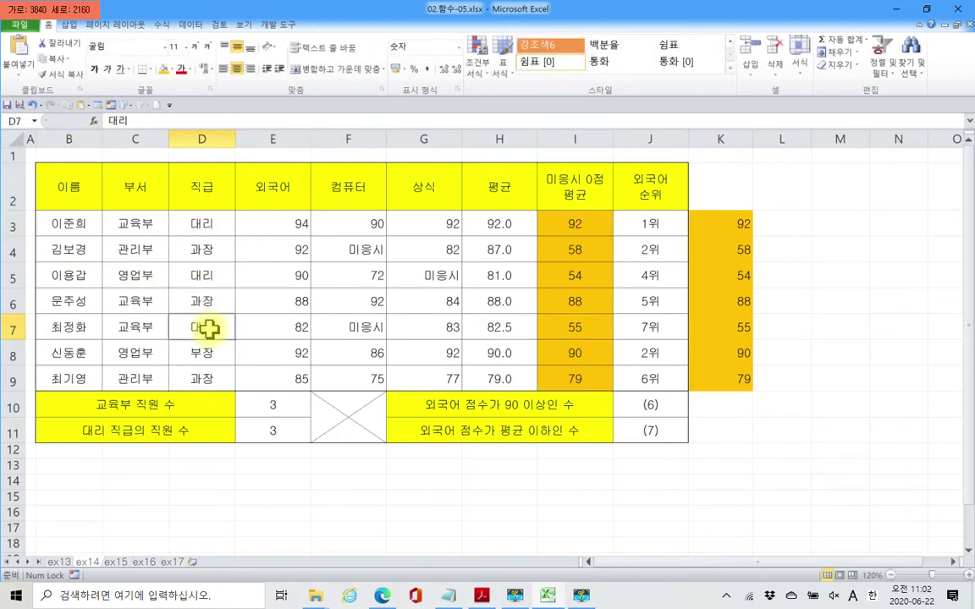
Step: Append the unit text &"명" to the formula in E11 so it reads =COUNTIF(D3:D9,$D$3)&"명"
left_click(277, 439)
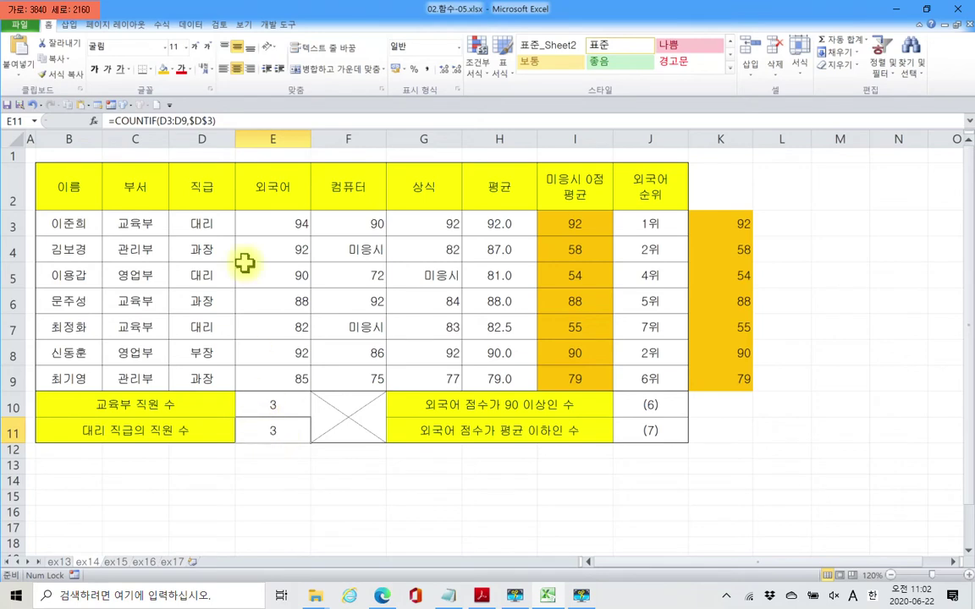
left_click(230, 121)
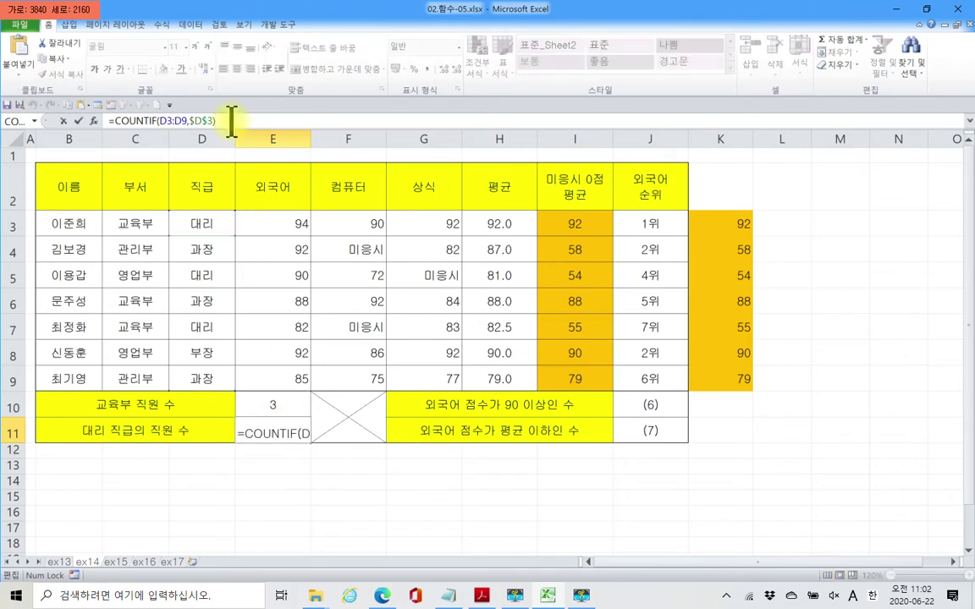
type("&")
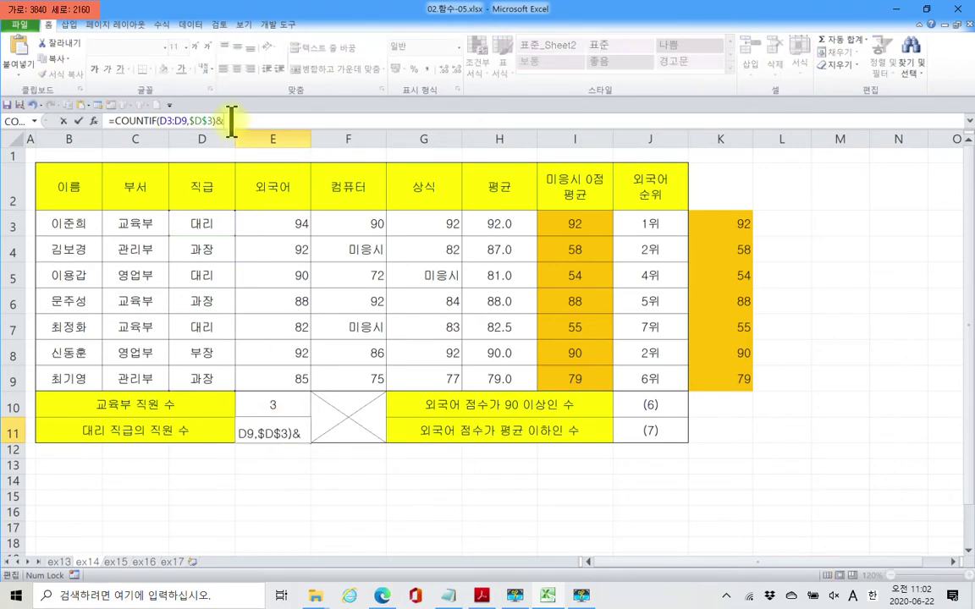
type("\"aud")
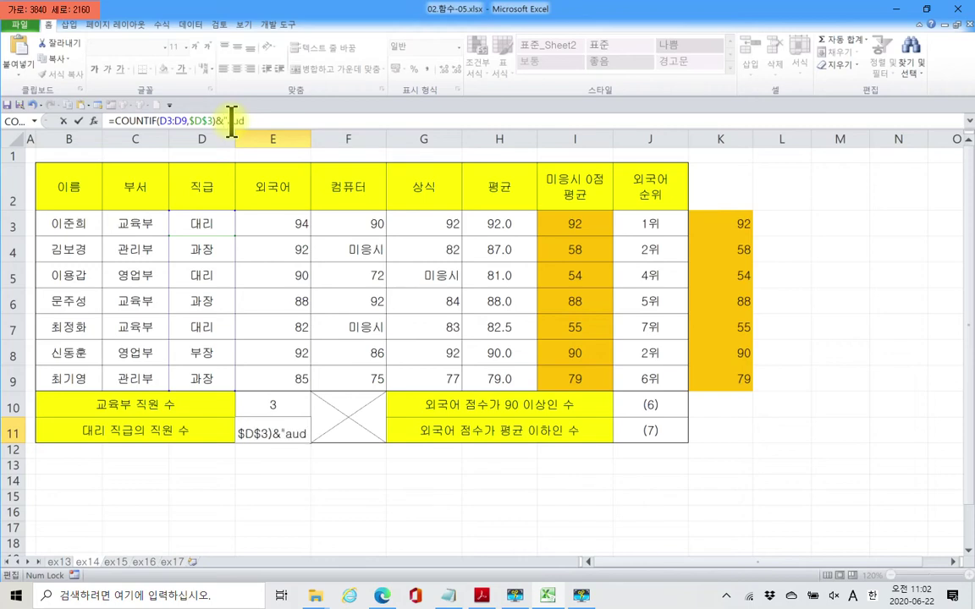
key("BackSpace")
key("BackSpace")
key("BackSpace")
type("명\"")
key("Return")
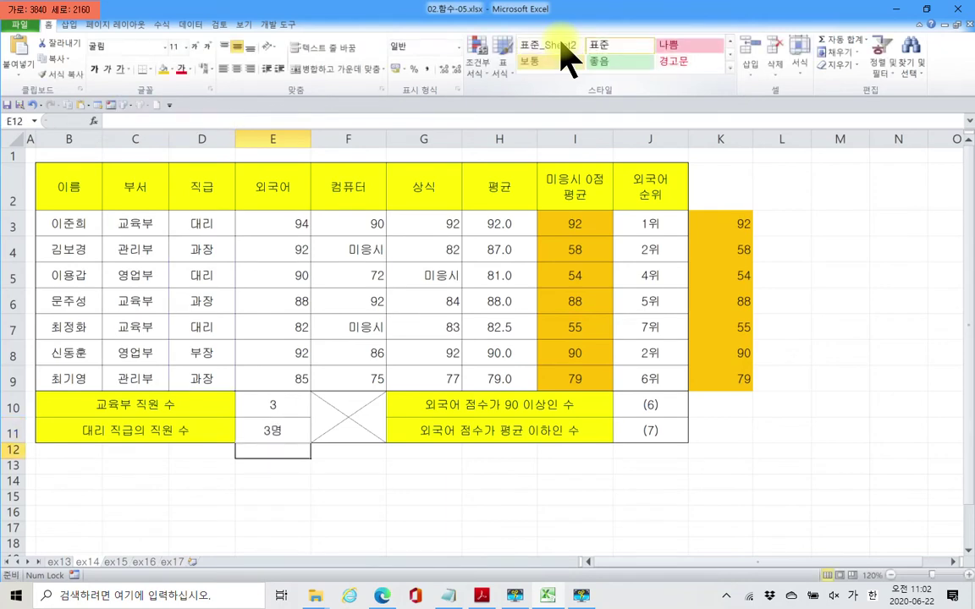
left_click(274, 429)
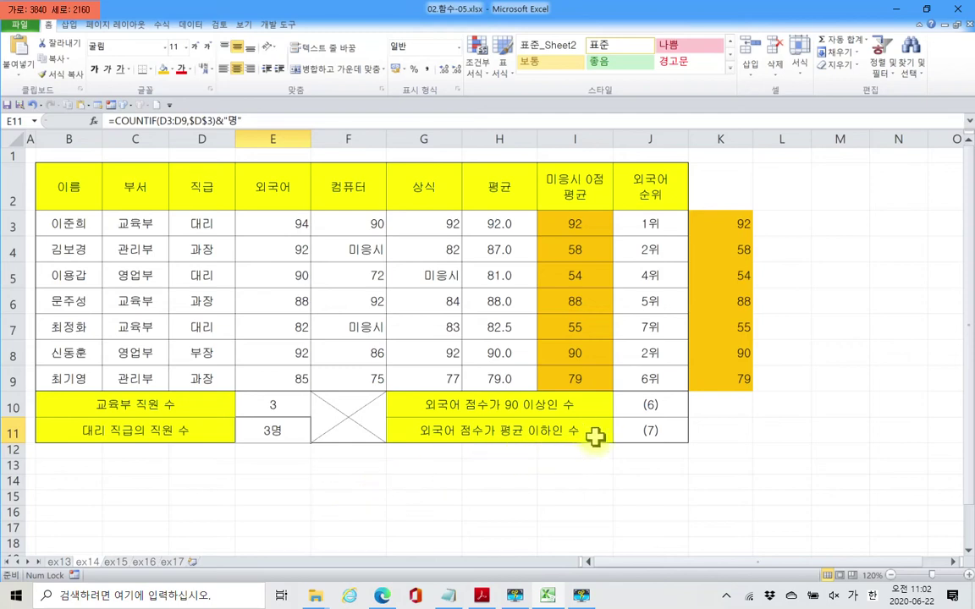
Step: Clear the placeholders in J10:J11 and set the number format of both cells to 일반
left_click_drag(640, 408, 645, 428)
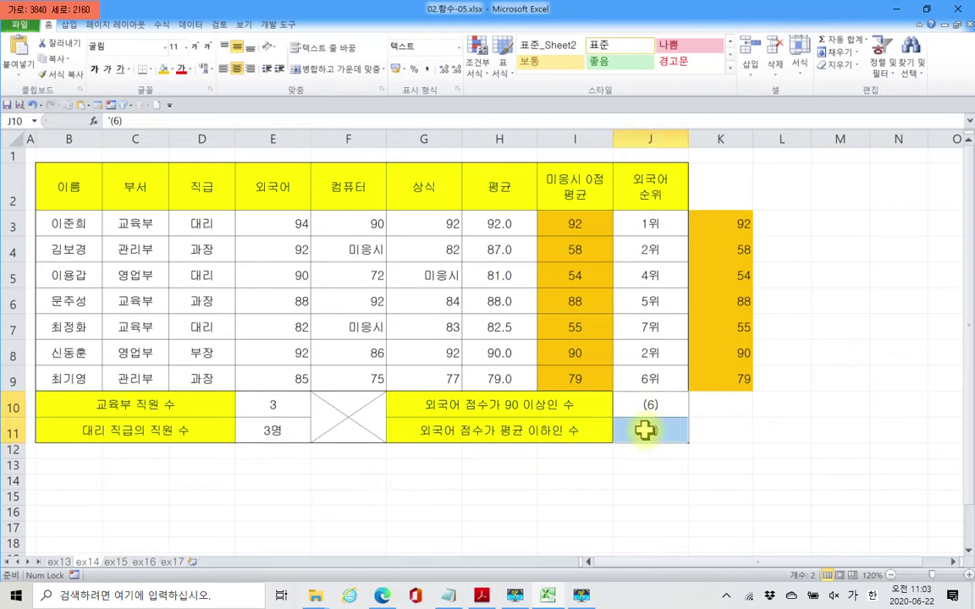
right_click(645, 431)
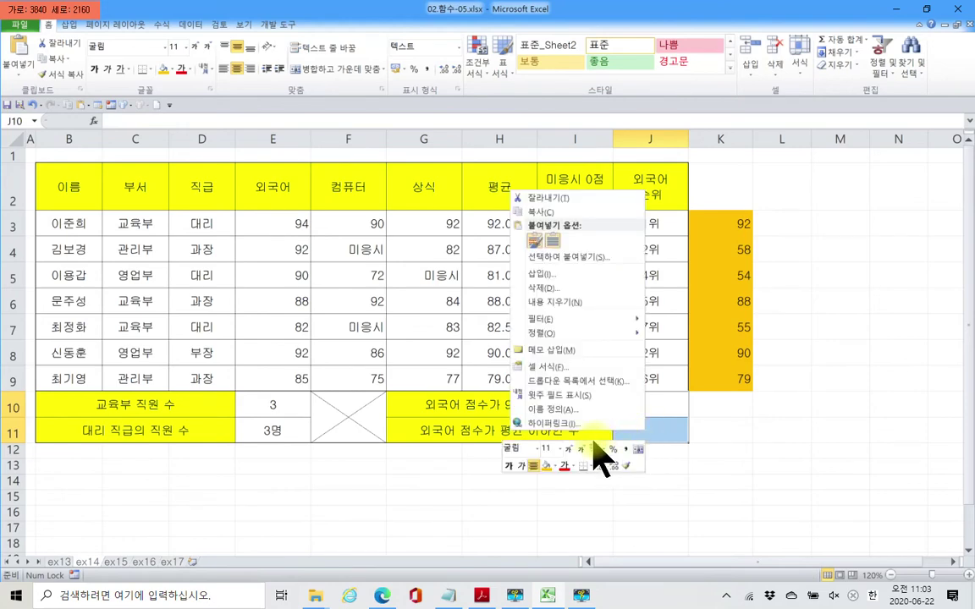
left_click(558, 367)
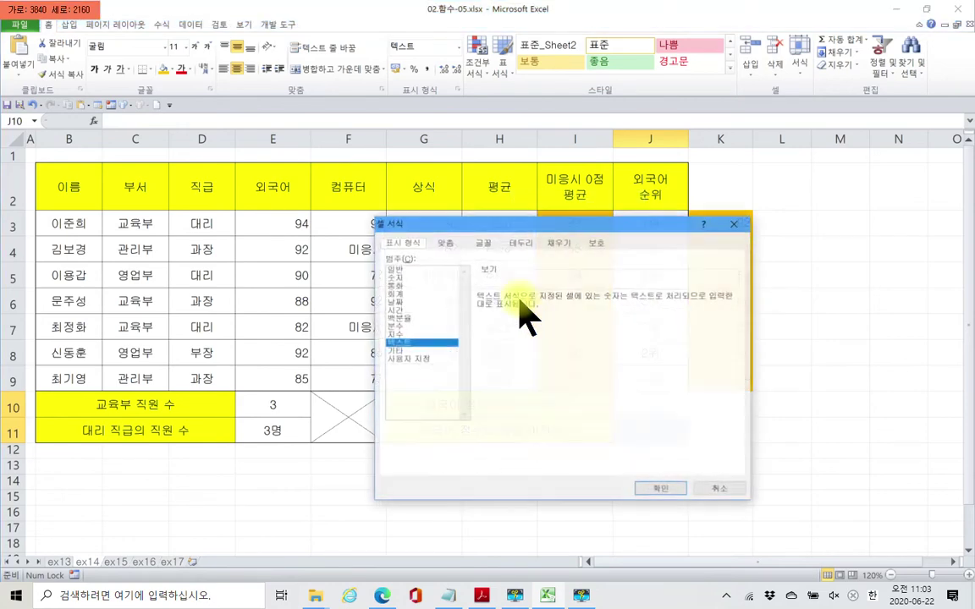
left_click(393, 269)
left_click(657, 489)
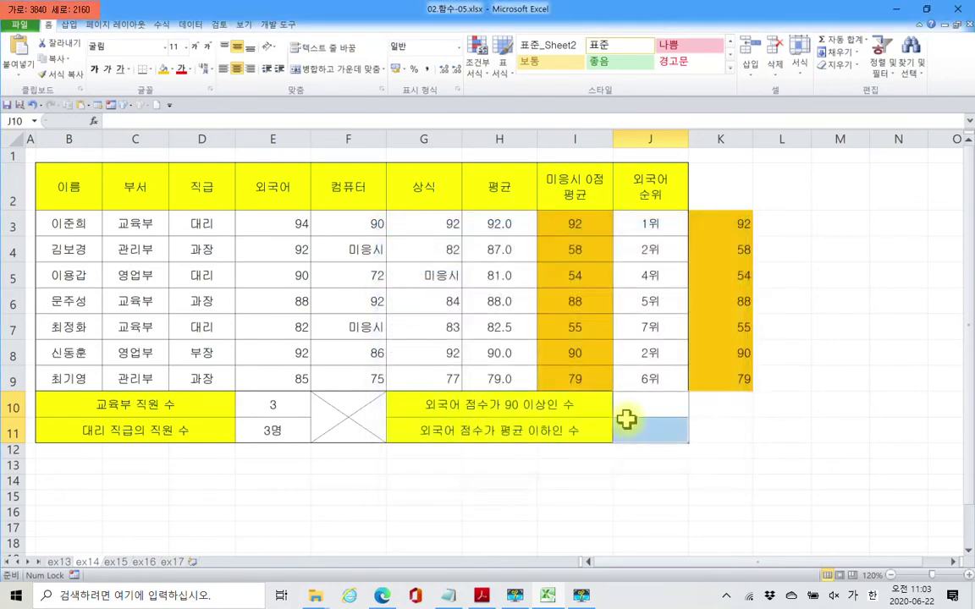
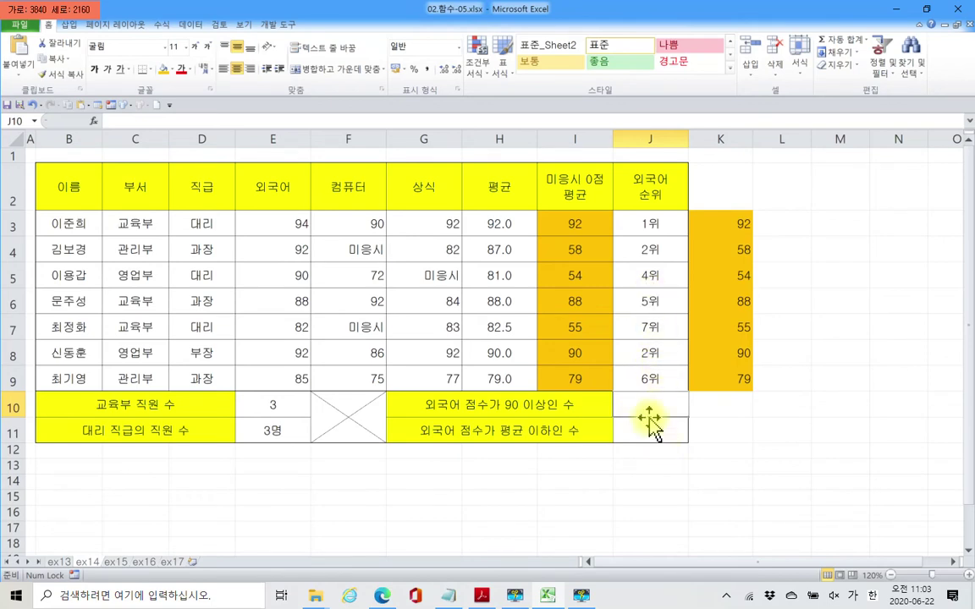
Step: Start a COUNTIF formula in J10 with the 외국어 scores E3:E9 as its range and an opening quotation mark for the criterion
left_click(123, 123)
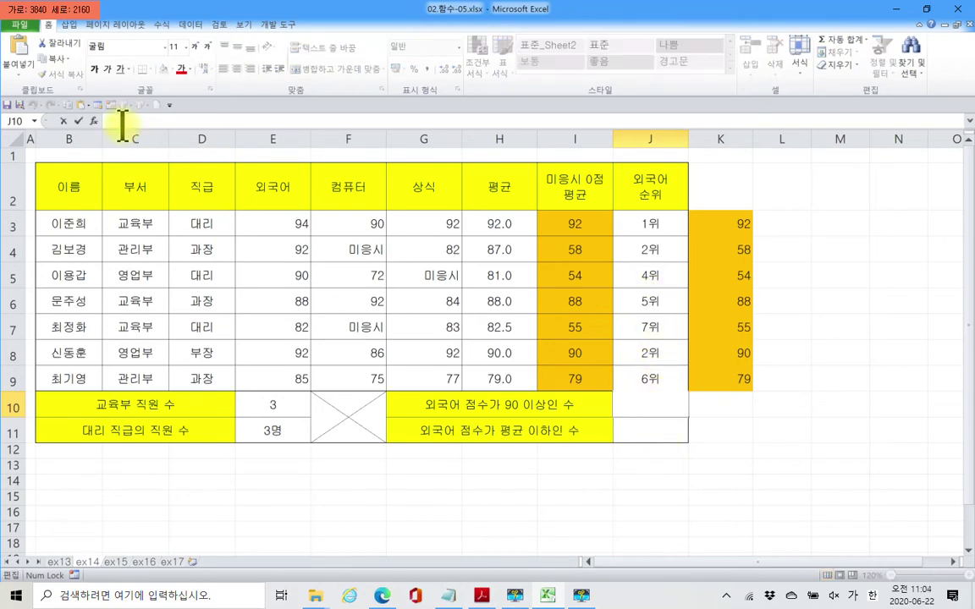
type("=")
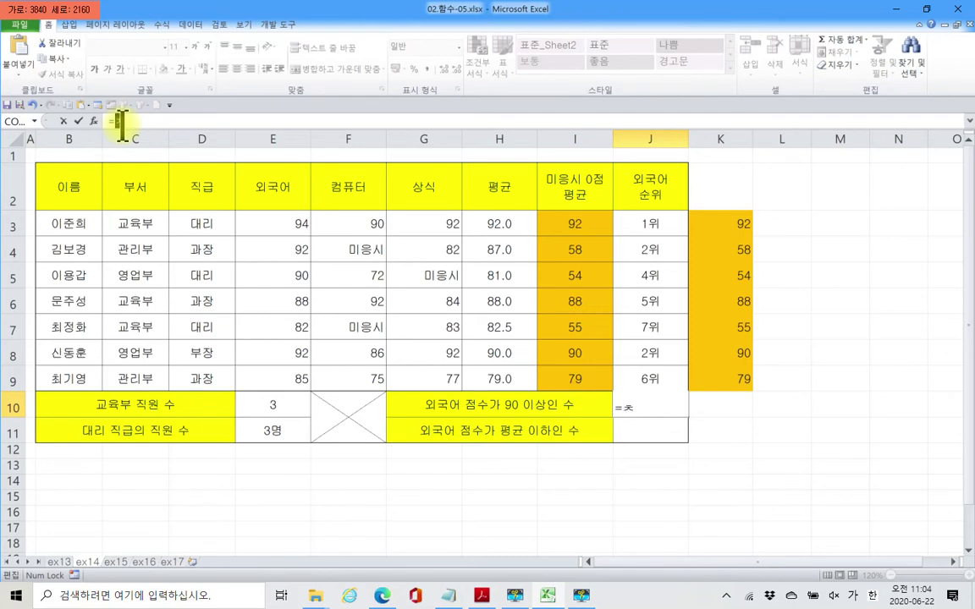
type("cou")
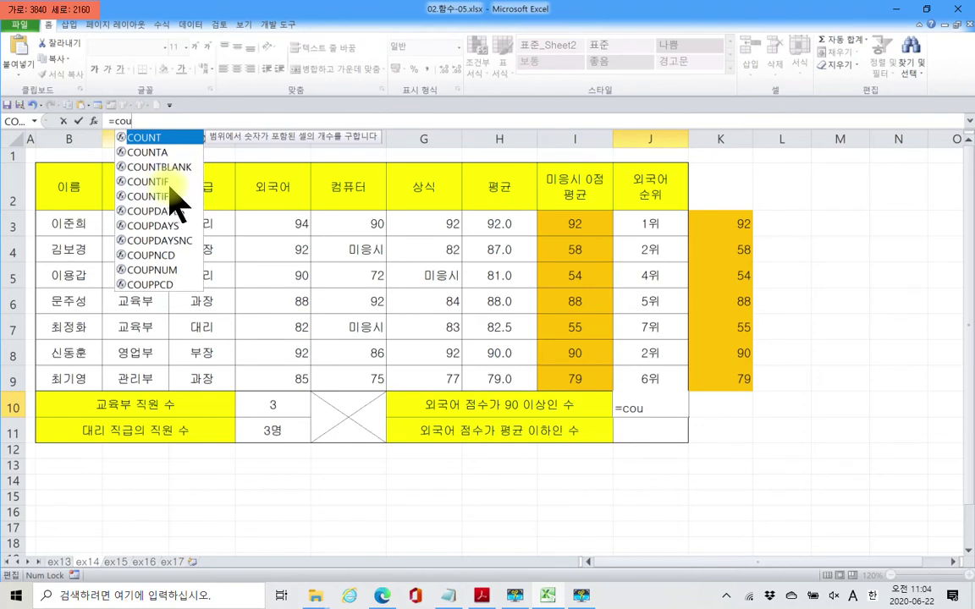
left_click(167, 183)
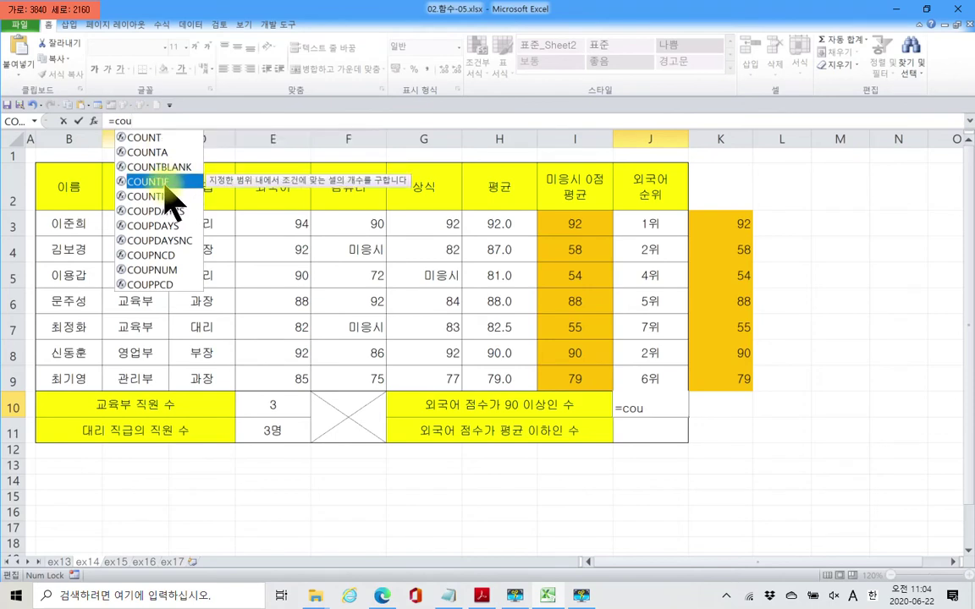
double_click(165, 183)
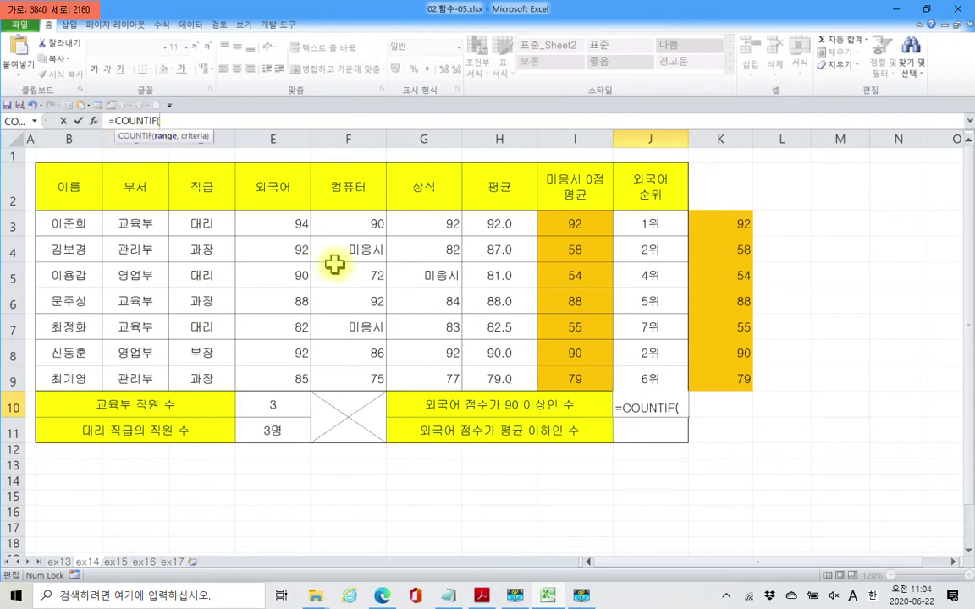
left_click_drag(289, 223, 291, 376)
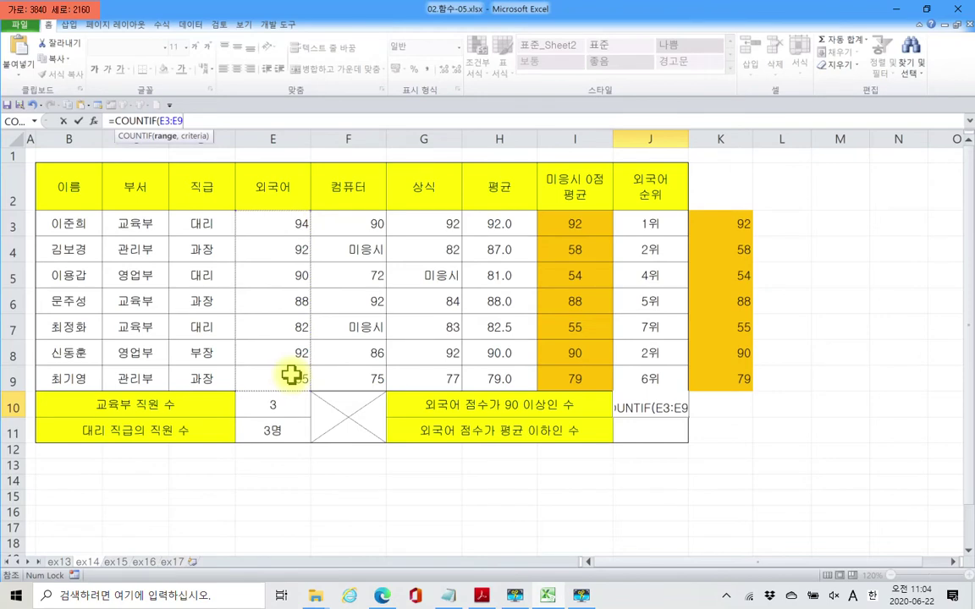
type(",")
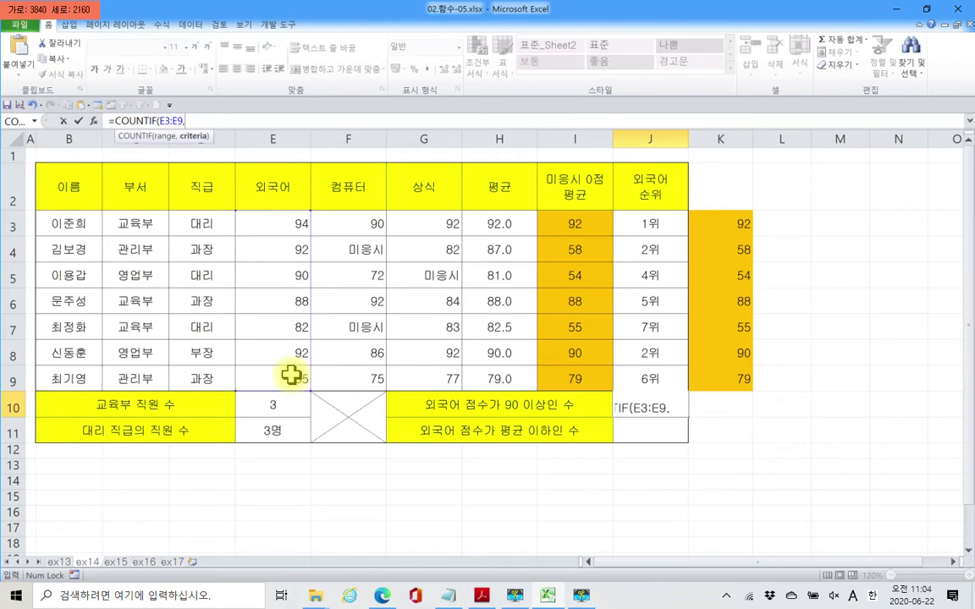
type("\"")
key("ctrl+2")
mouse_move(355, 243)
left_mouse_down()
mouse_move(366, 289)
mouse_move(348, 308)
left_mouse_up()
left_click_drag(432, 261, 484, 263)
left_click_drag(438, 284, 480, 283)
mouse_move(586, 227)
left_mouse_down()
mouse_move(541, 252)
mouse_move(540, 317)
left_mouse_up()
left_click_drag(647, 244, 645, 247)
left_click_drag(305, 196, 293, 235)
left_click_drag(332, 200, 320, 222)
mouse_move(713, 208)
left_mouse_down()
mouse_move(721, 243)
mouse_move(733, 246)
left_mouse_up()
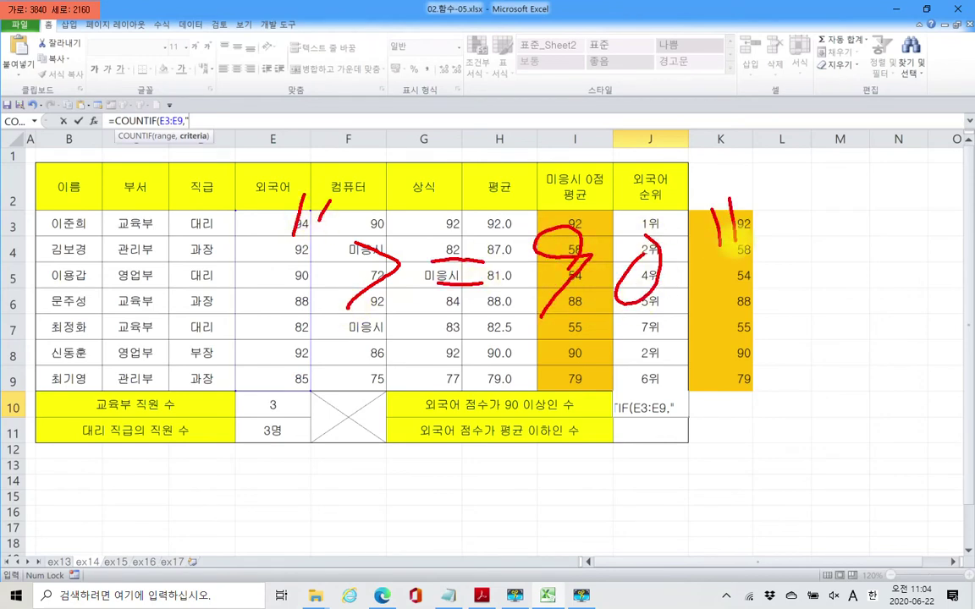
key("Escape")
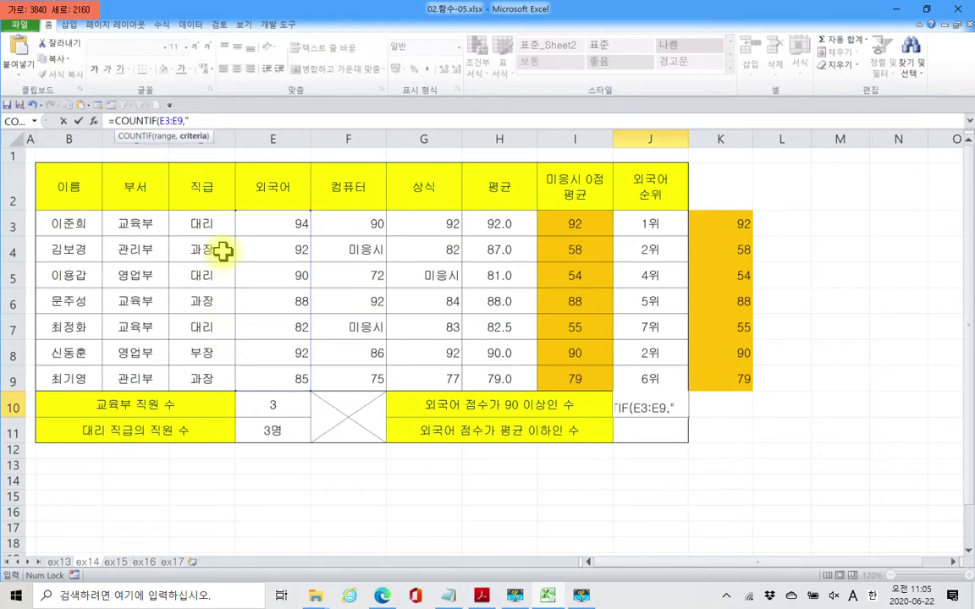
Step: Complete the formula in J10 with the criterion >=90 so it reads =COUNTIF(E3:E9,">=90"), and select J11
type(">=90\"")
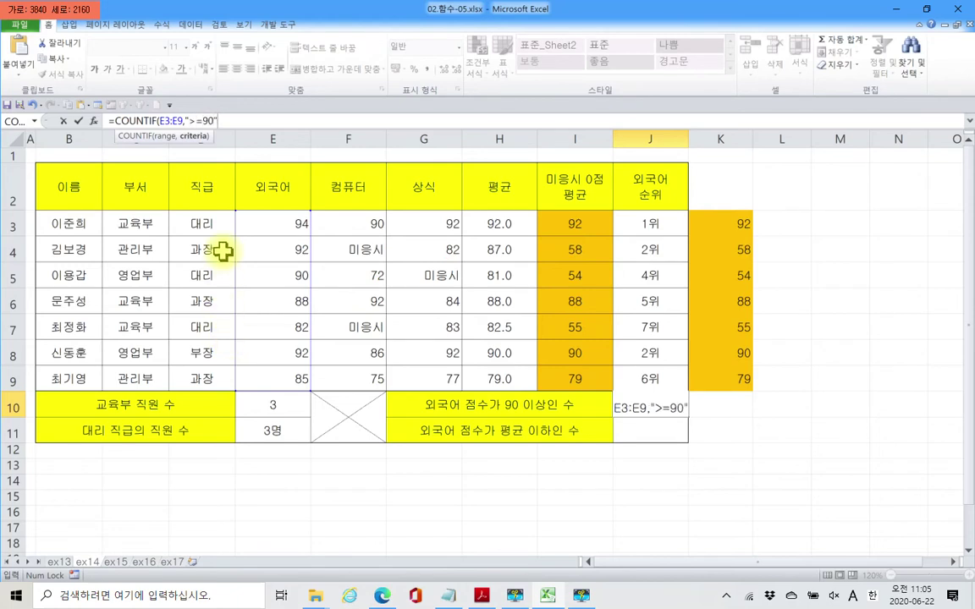
type(")")
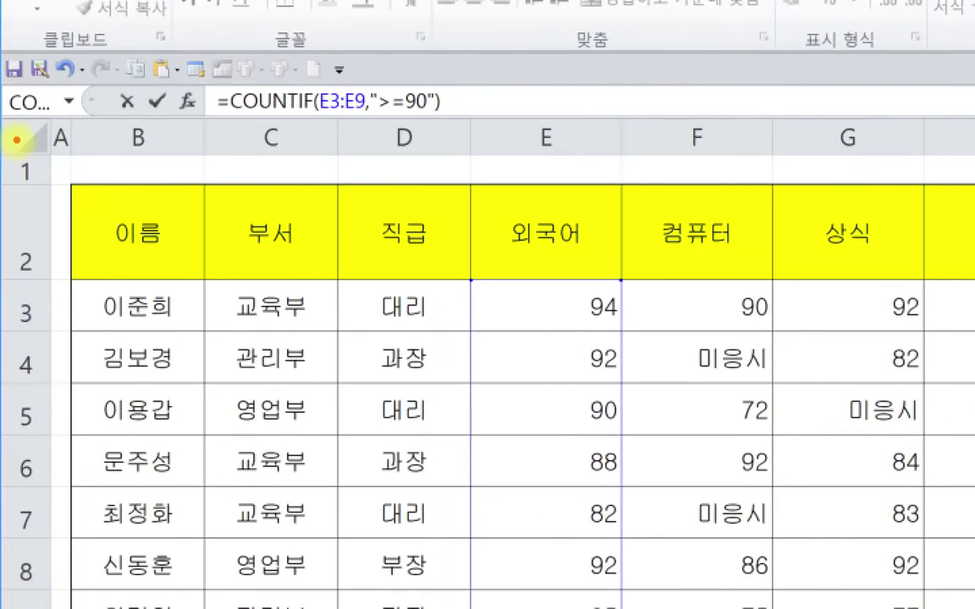
left_click_drag(173, 75, 477, 140)
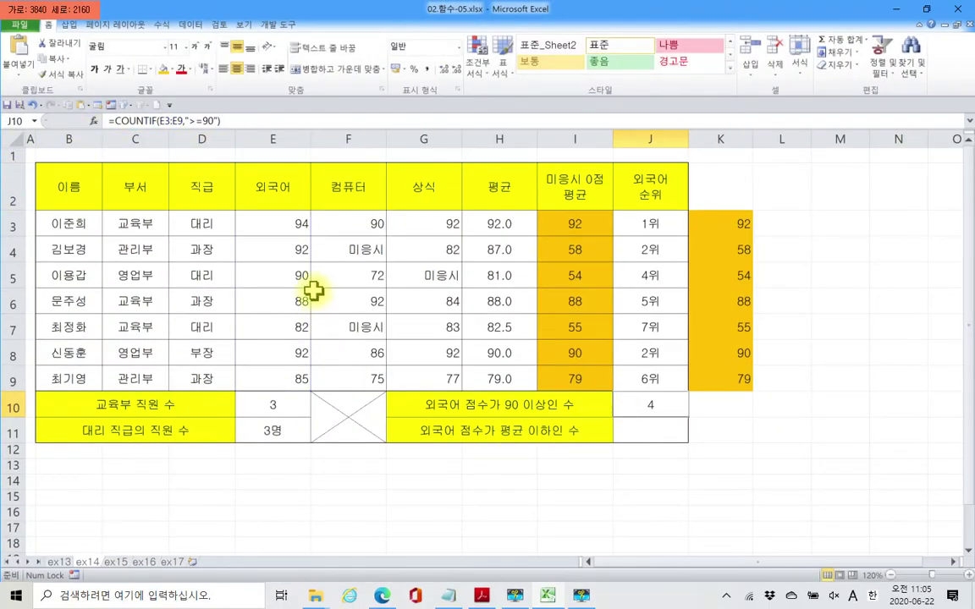
left_click(298, 227)
left_click(296, 253)
left_click(298, 278)
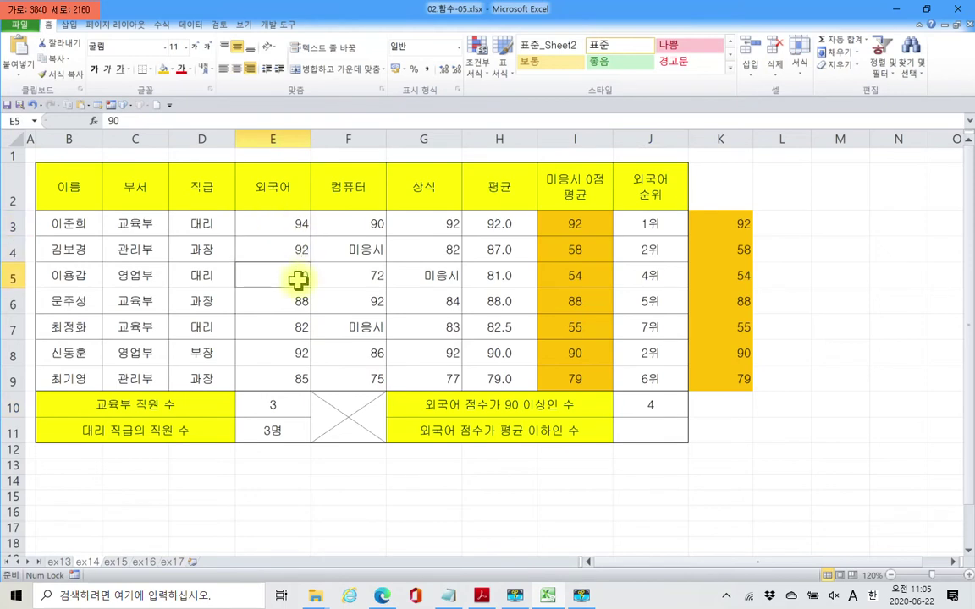
left_click(652, 411)
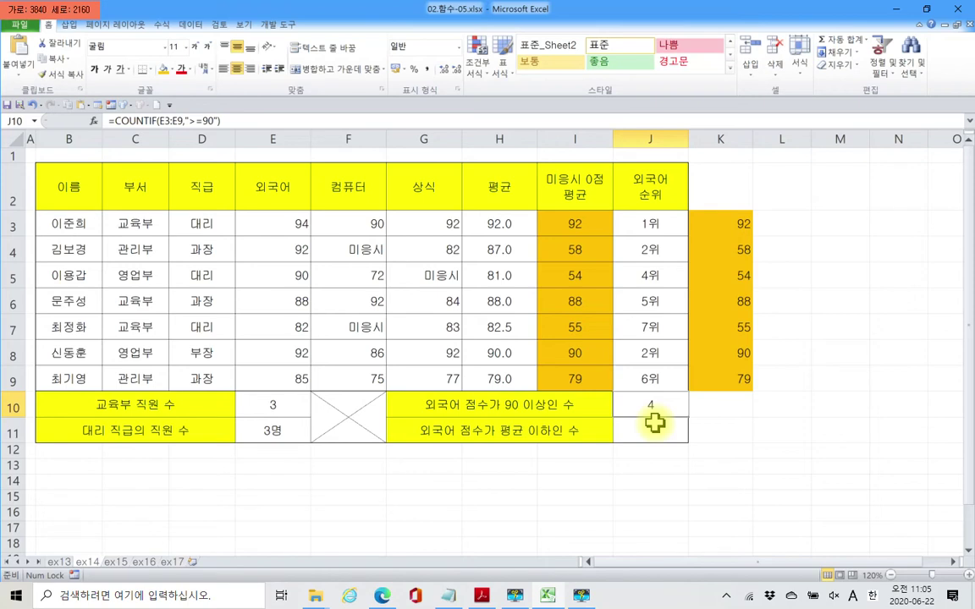
left_click(656, 423)
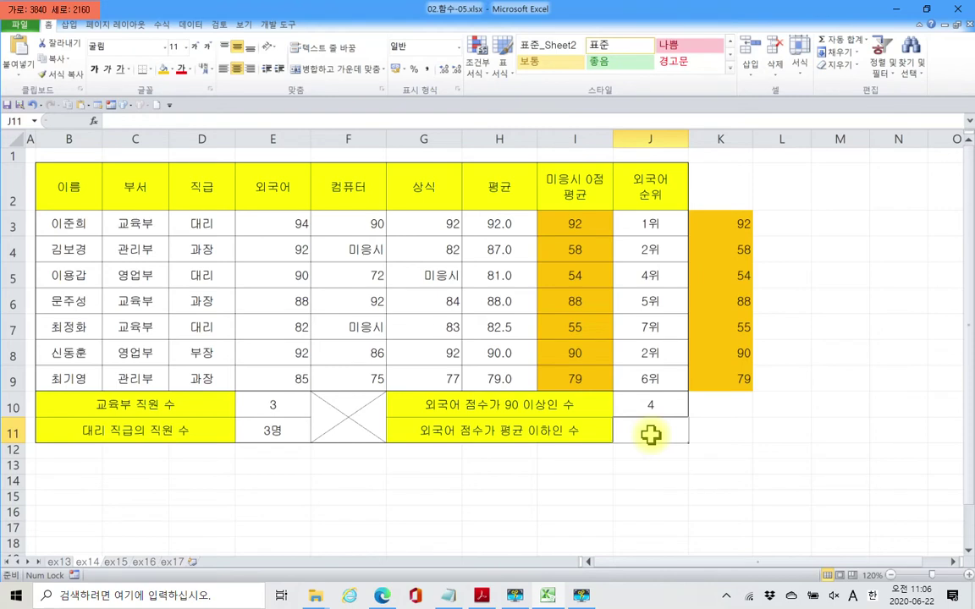
Step: Begin a formula in cell J11 with an equals sign
left_click(122, 121)
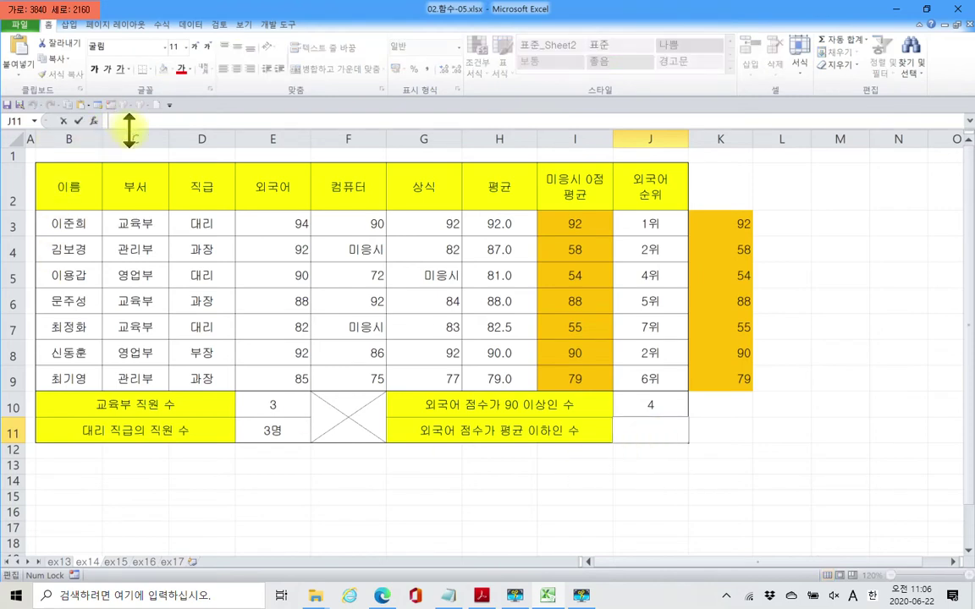
type("=")
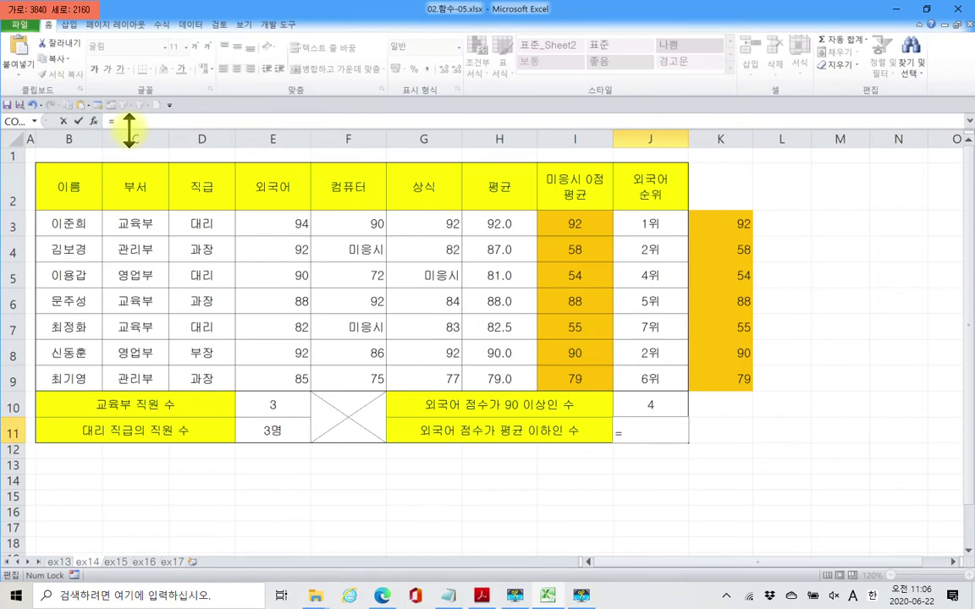
type("ave")
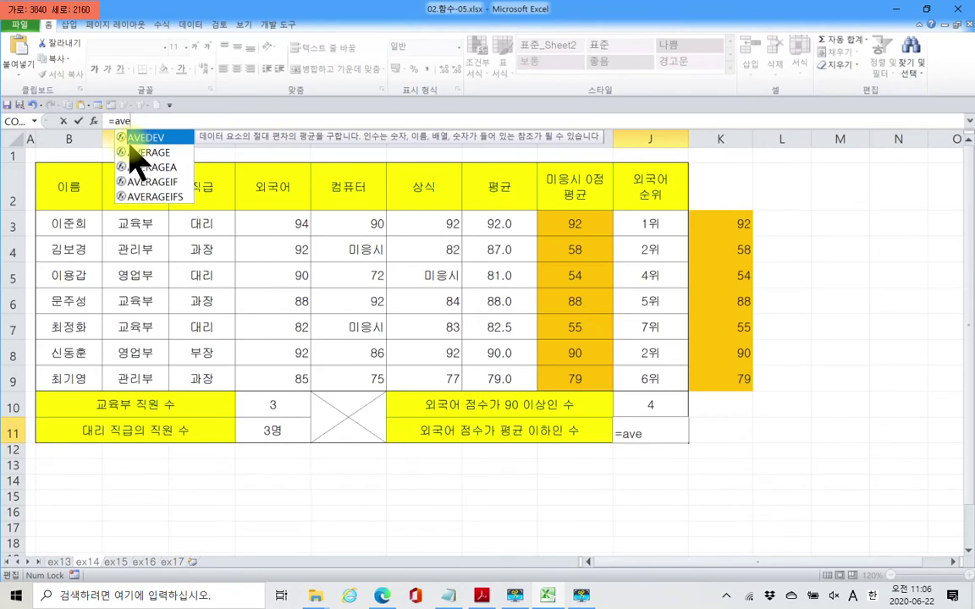
left_click(128, 136)
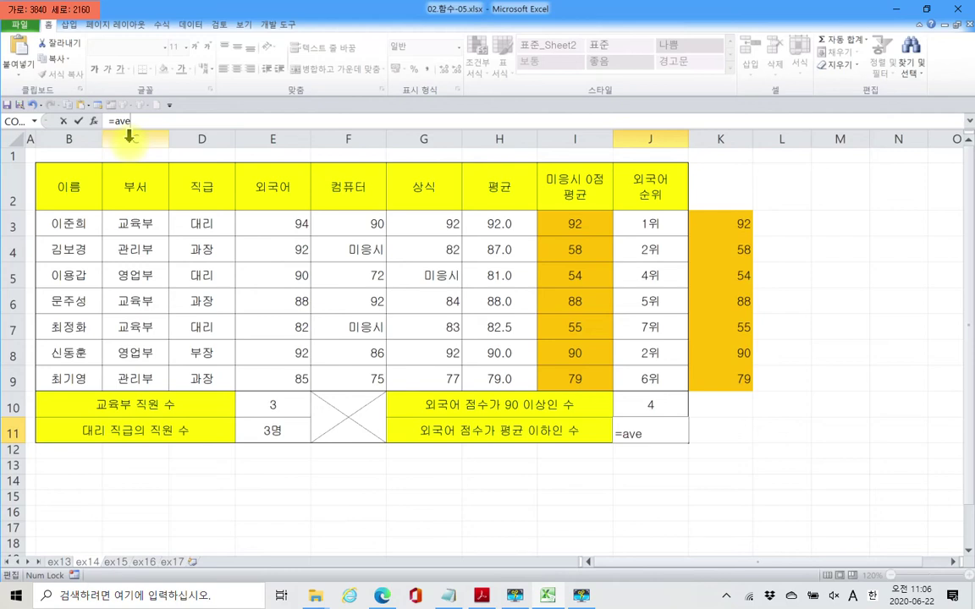
key("BackSpace")
key("BackSpace")
key("BackSpace")
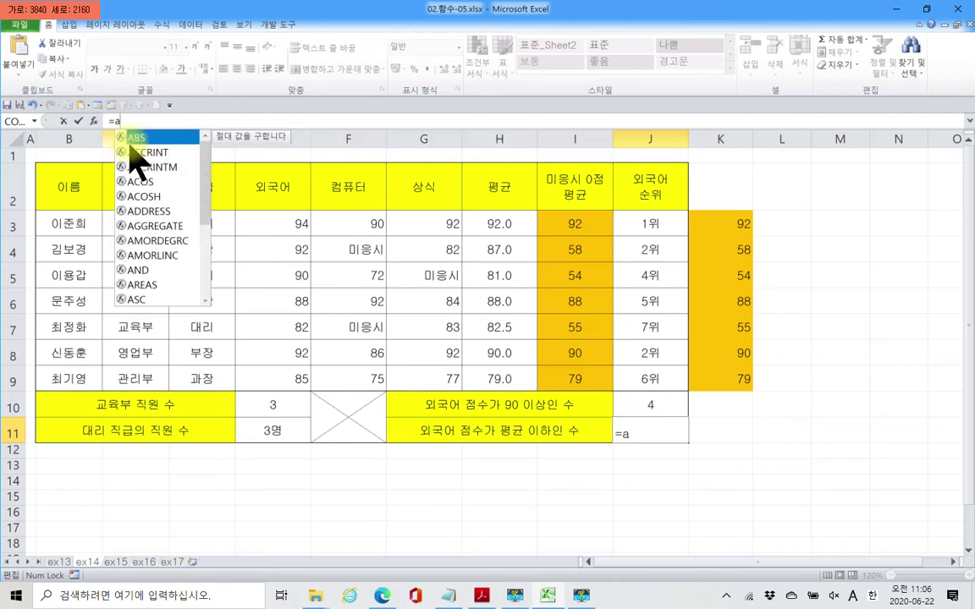
Step: Add the COUNTIF function to the J11 formula with the 외국어 scores E3:E9 as its range, followed by a comma
type("co")
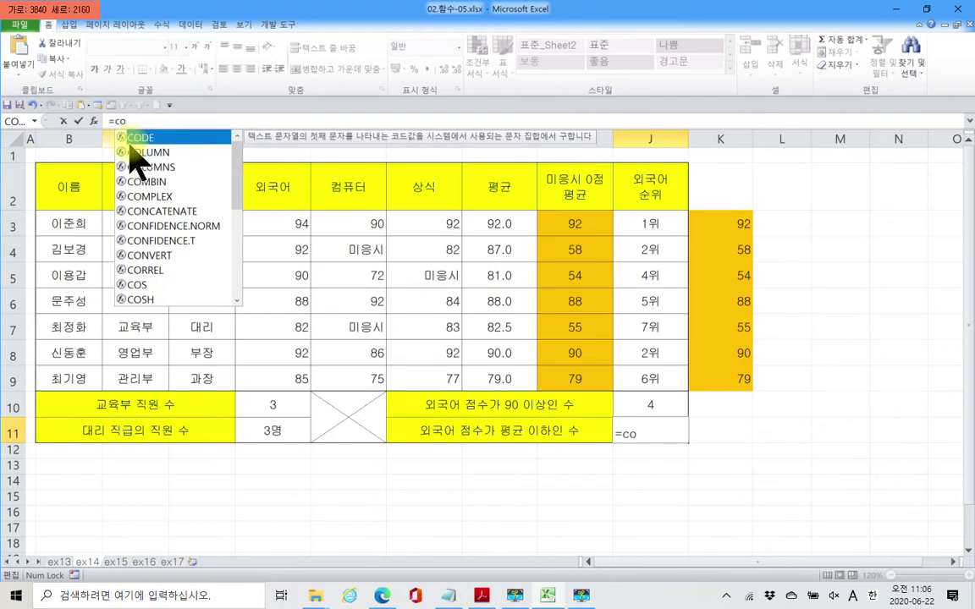
type("u")
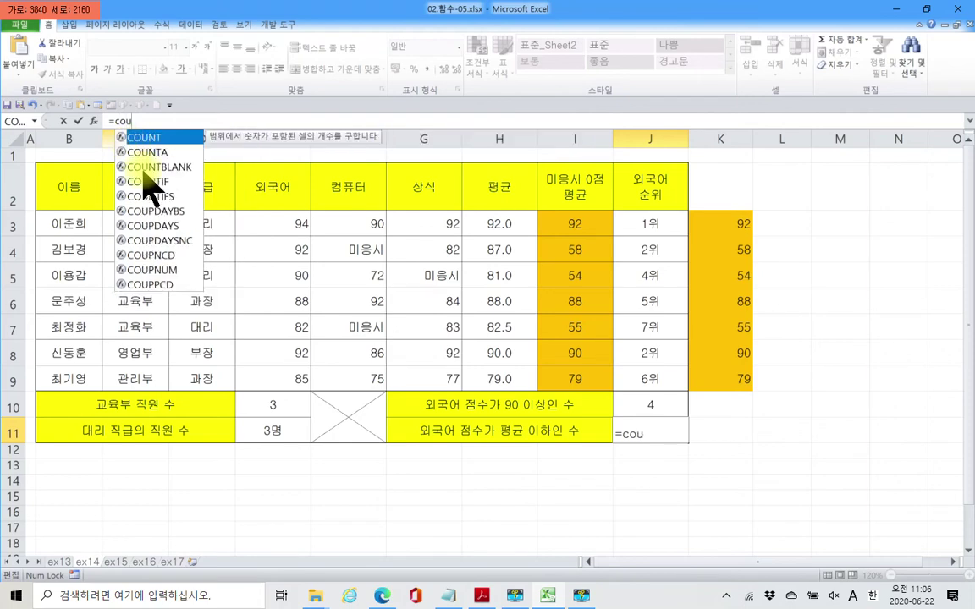
double_click(148, 181)
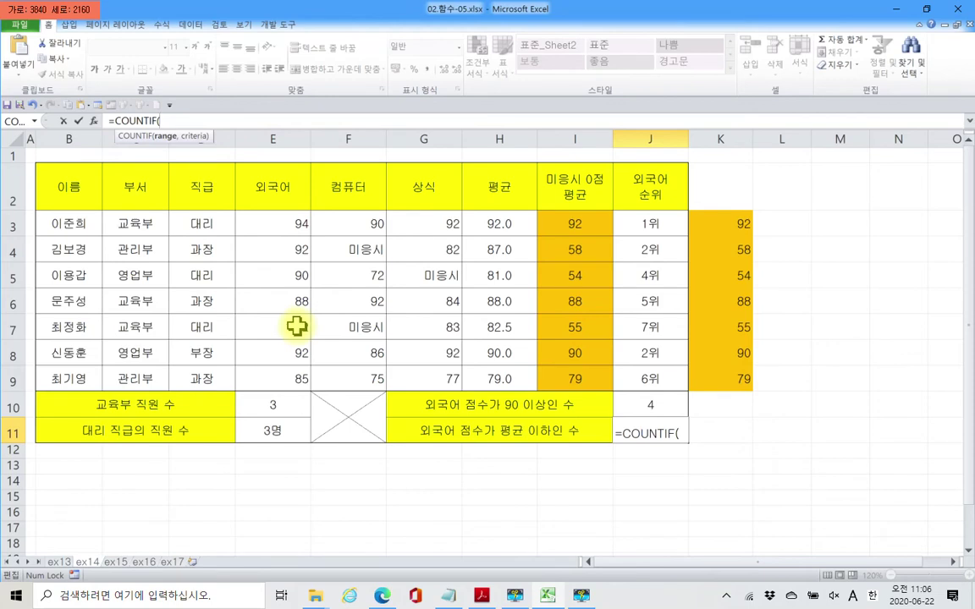
left_click_drag(291, 225, 289, 374)
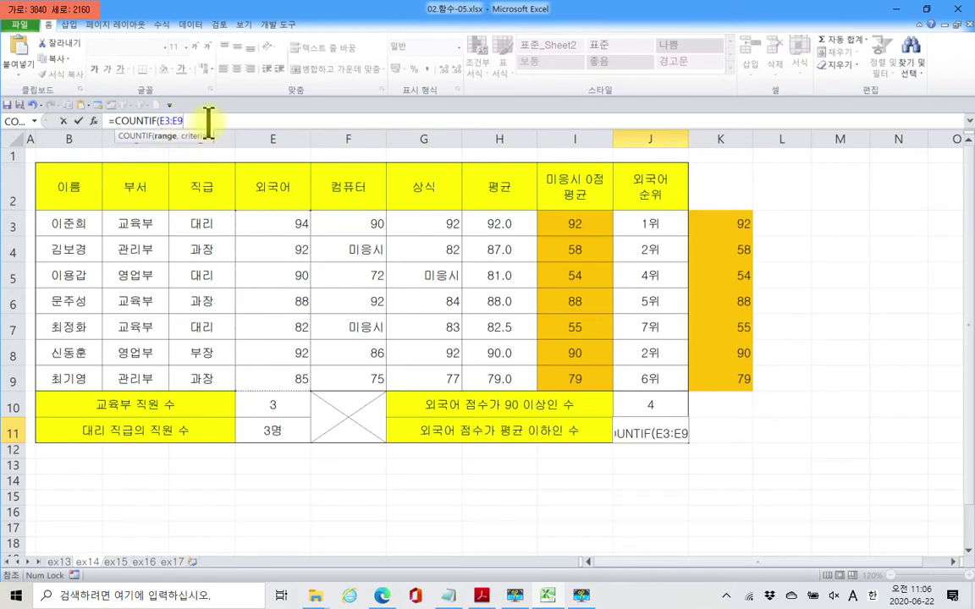
type(",")
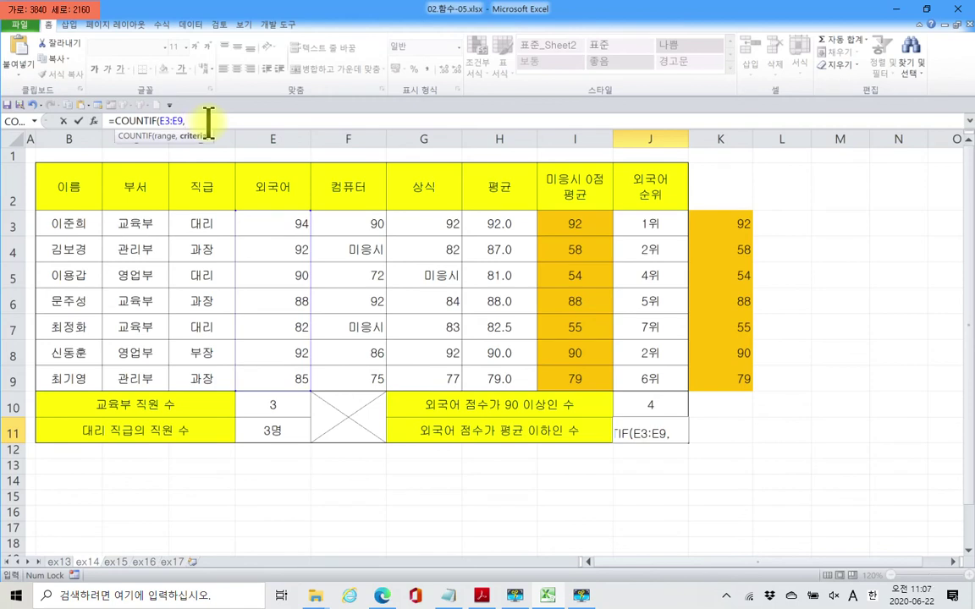
key("F2")
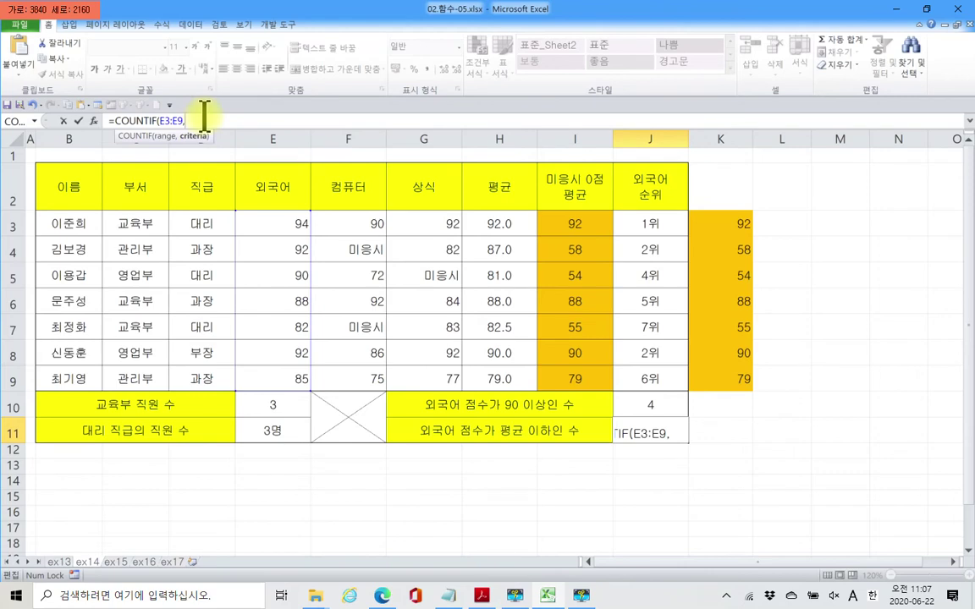
Step: Complete the J11 formula with the whole criterion in quotation marks so it reads =COUNTIF(E3:E9,">=average(E3:E9)")
type("\">=")
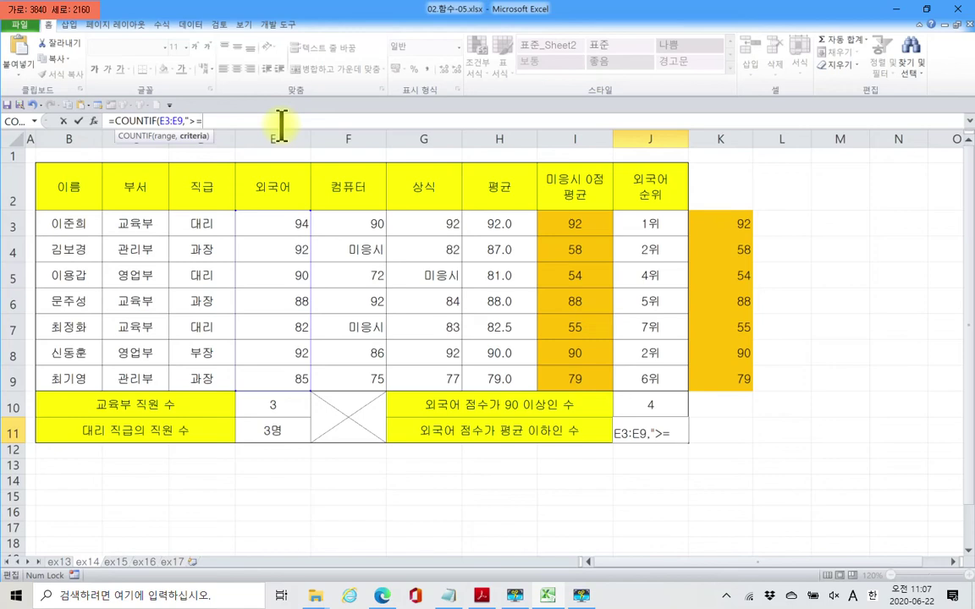
type("average")
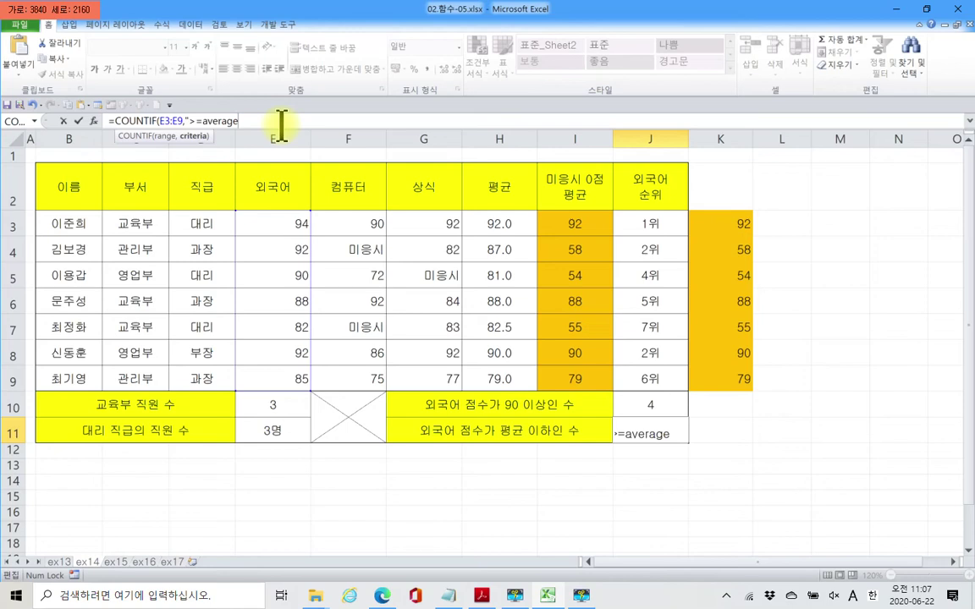
type("(")
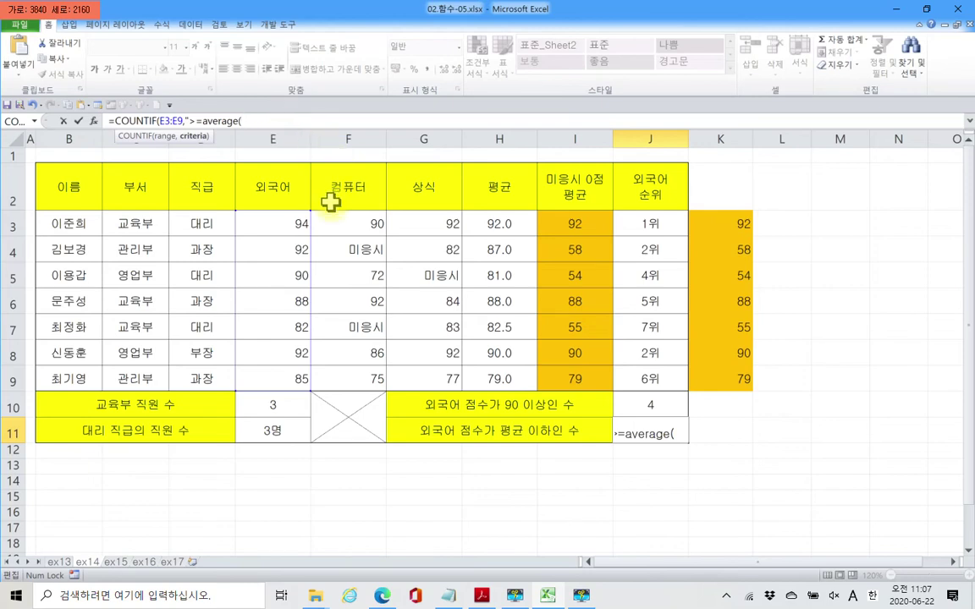
left_click_drag(288, 223, 290, 381)
type(")\"")
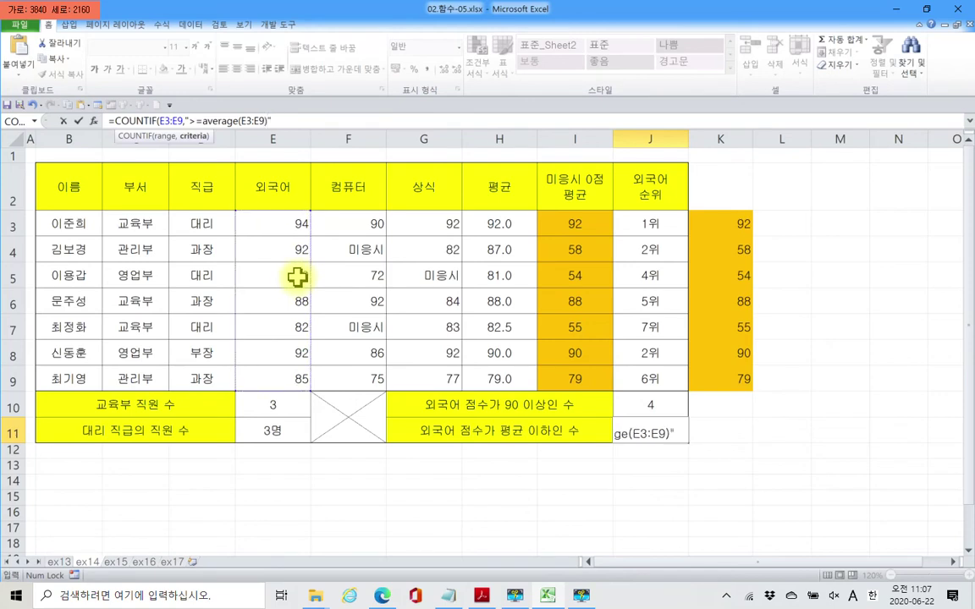
type(")")
left_click(78, 123)
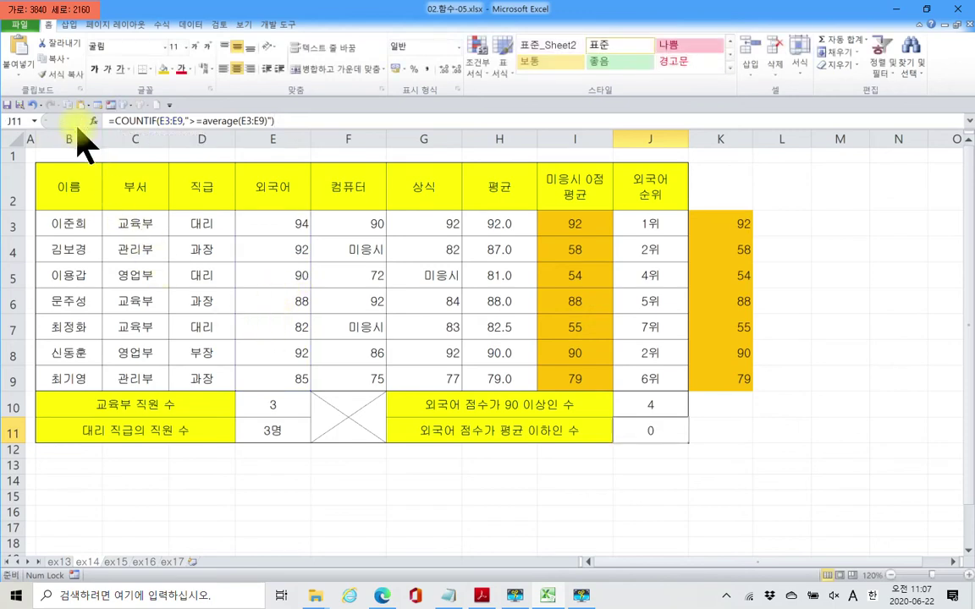
Step: Try the J11 formula without quotation marks around the criterion, as =COUNTIF(E3:E9,>=average(E3:E9))
left_click(192, 120)
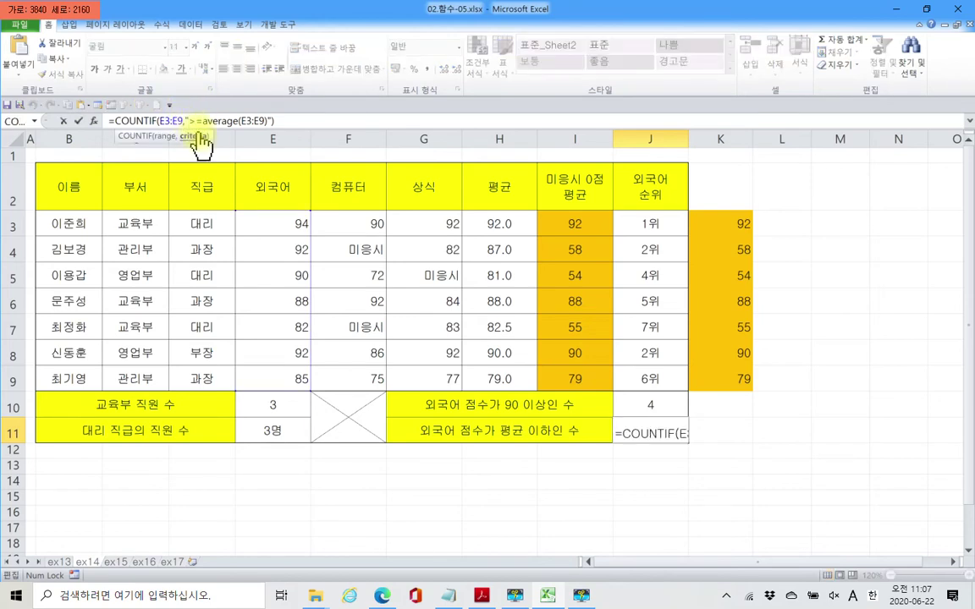
key("BackSpace")
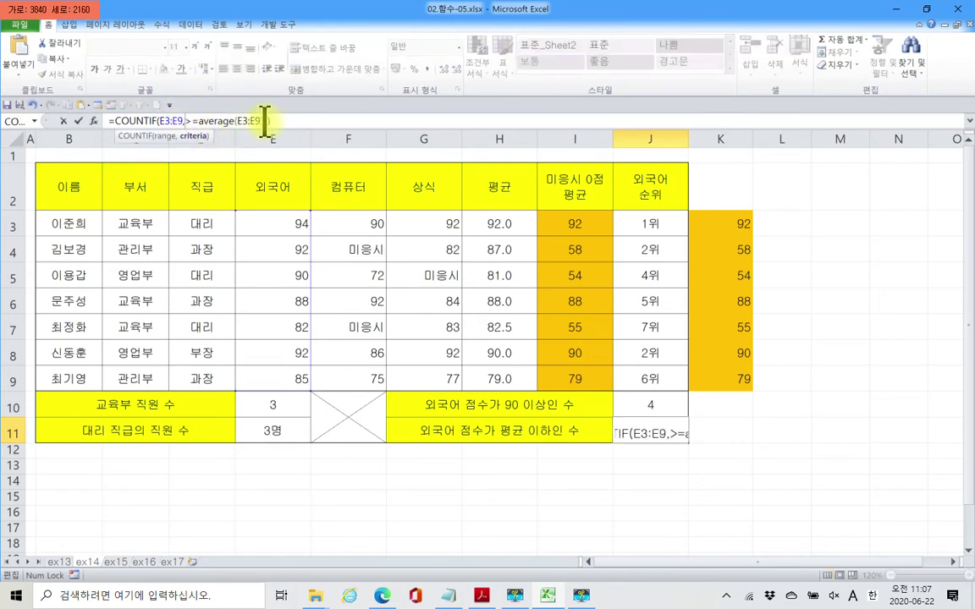
left_click(266, 120)
type(")")
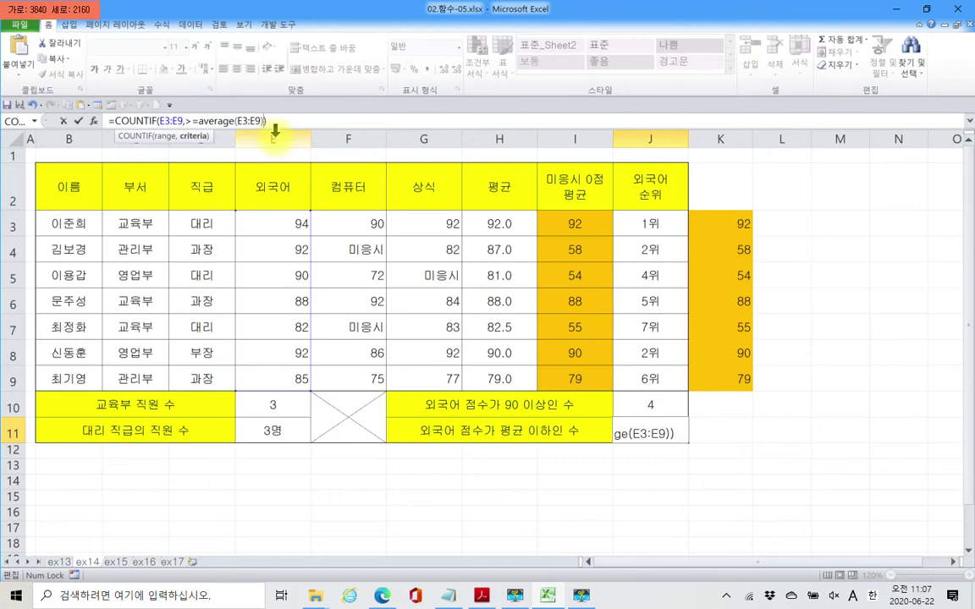
left_click(77, 120)
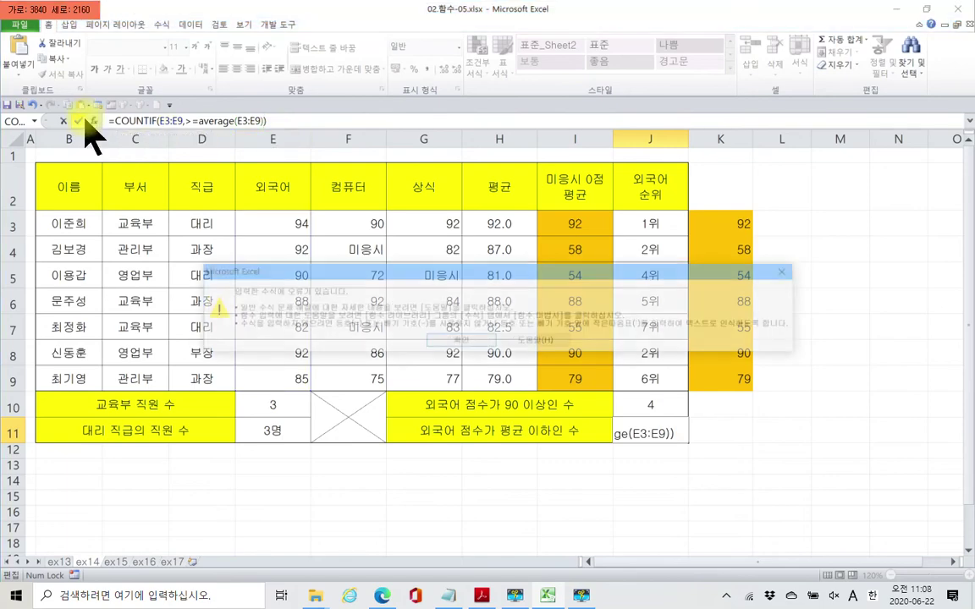
left_click(444, 339)
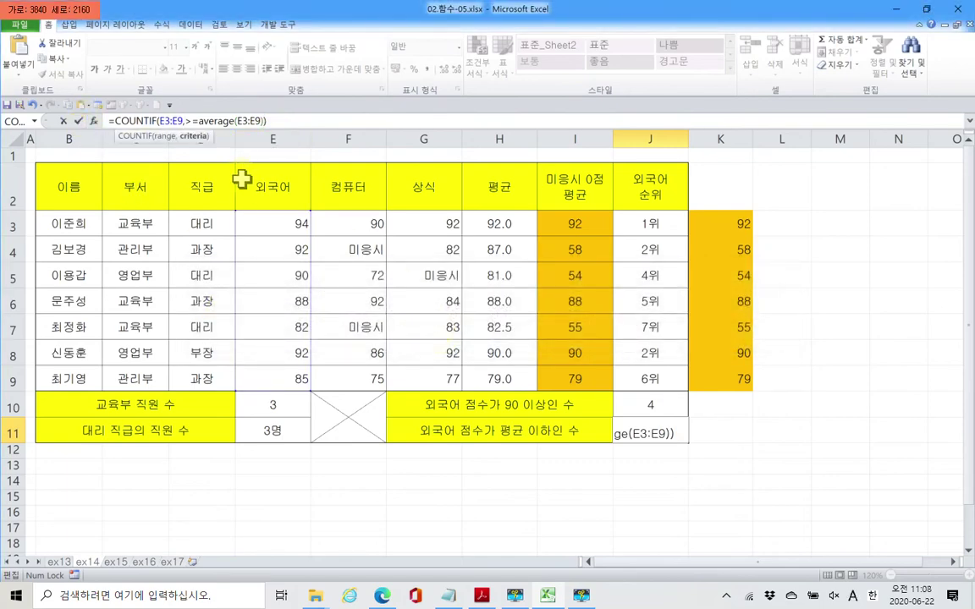
Step: Quote only the operator in J11 and join it to the average with &, so the formula reads =COUNTIF(E3:E9,">="&AVERAGE(E3:E9))
left_click(186, 121)
type("\"")
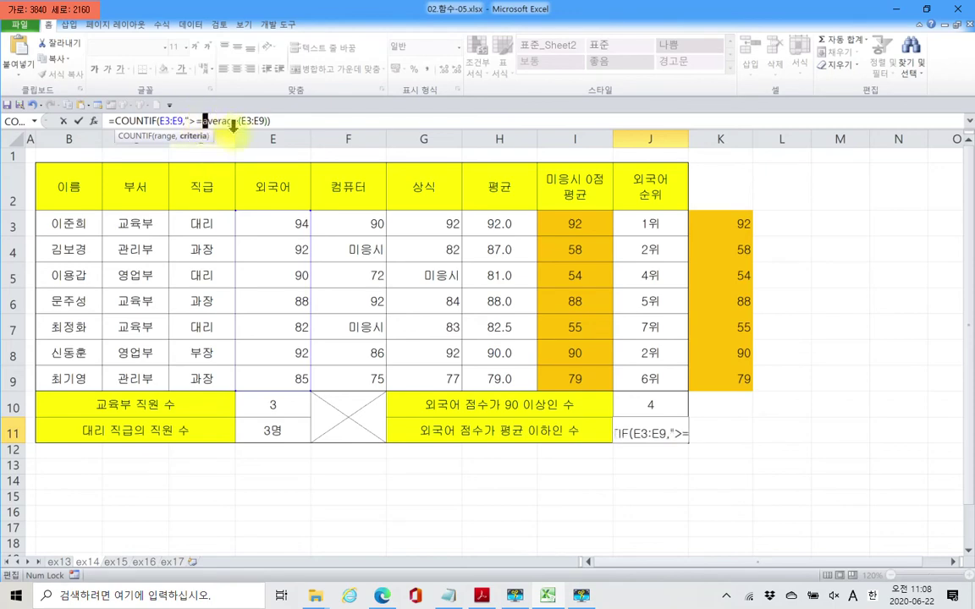
key("Right")
key("Right")
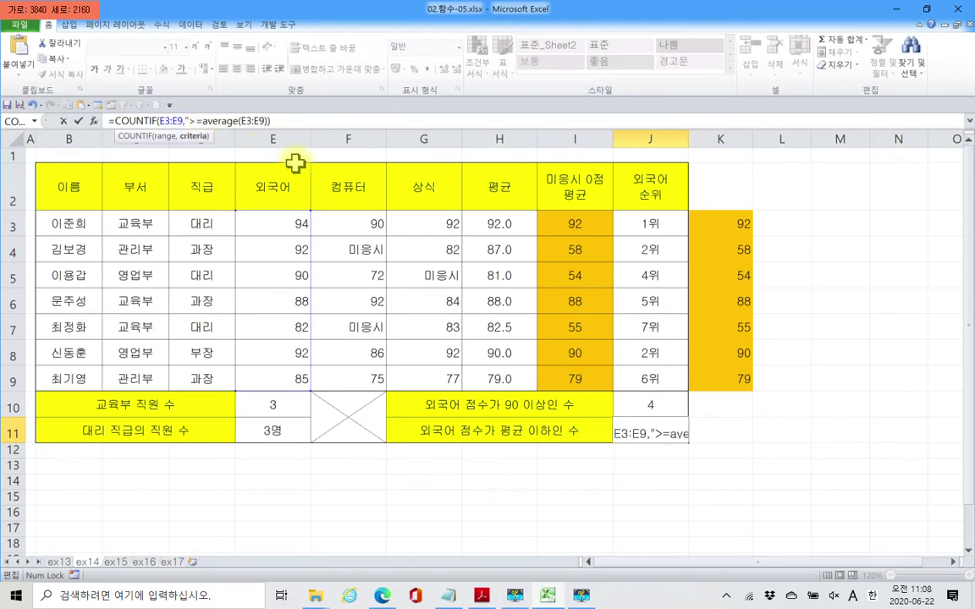
type("&")
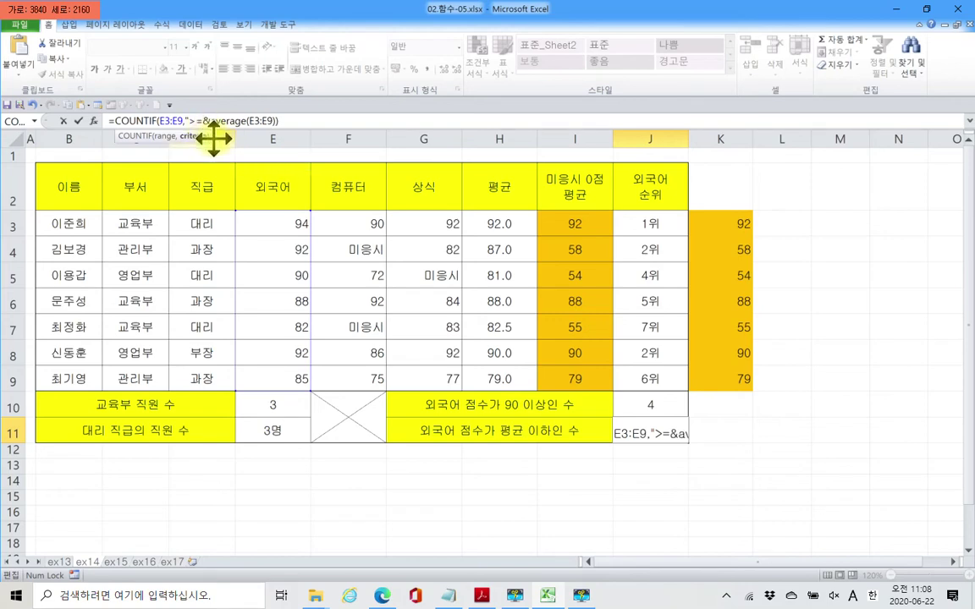
type("\"")
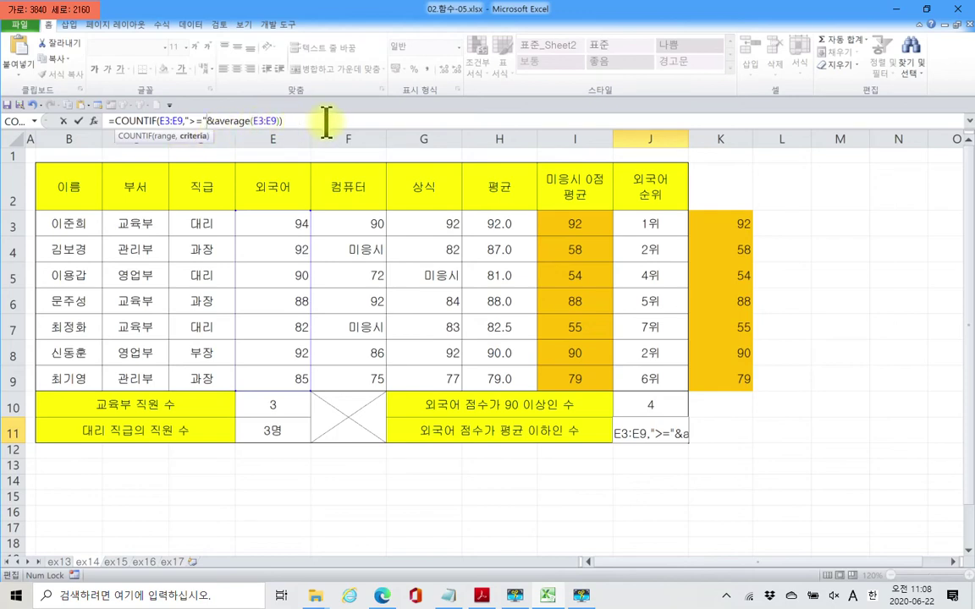
left_click(81, 121)
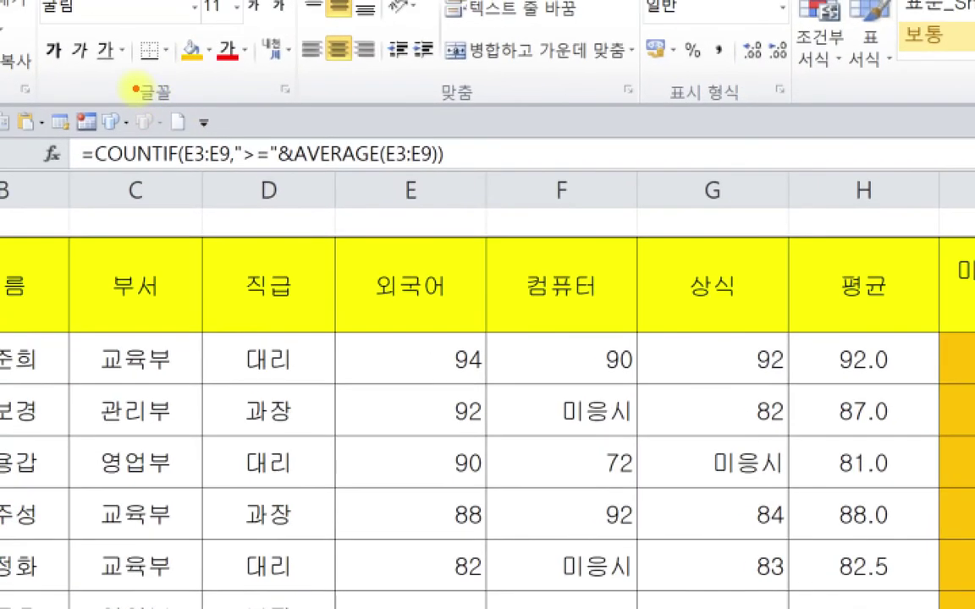
left_click_drag(66, 126, 484, 185)
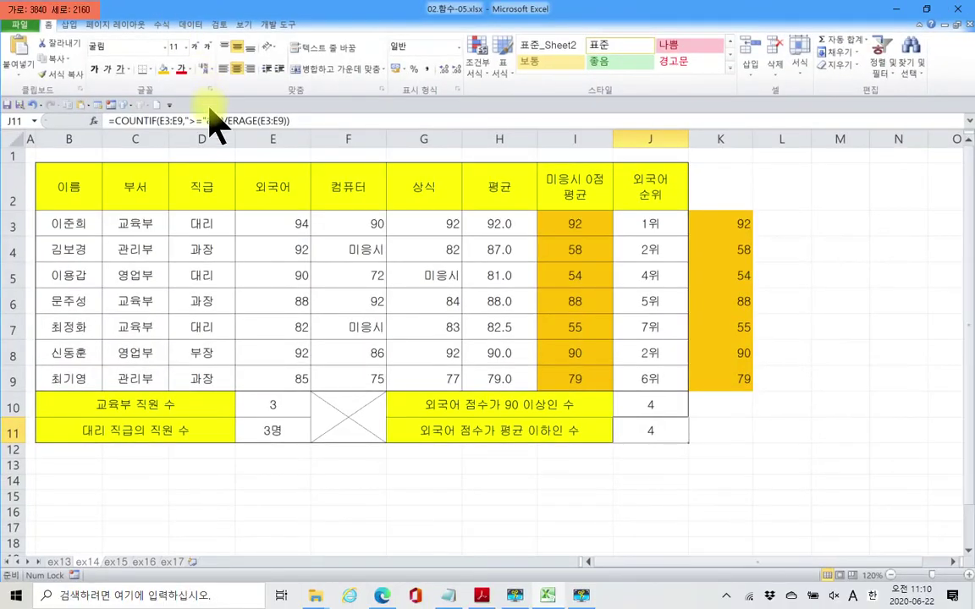
Step: Change the comparison operator in J11 to <= so the formula reads =COUNTIF(E3:E9,"<="&AVERAGE(E3:E9))
left_click(196, 120)
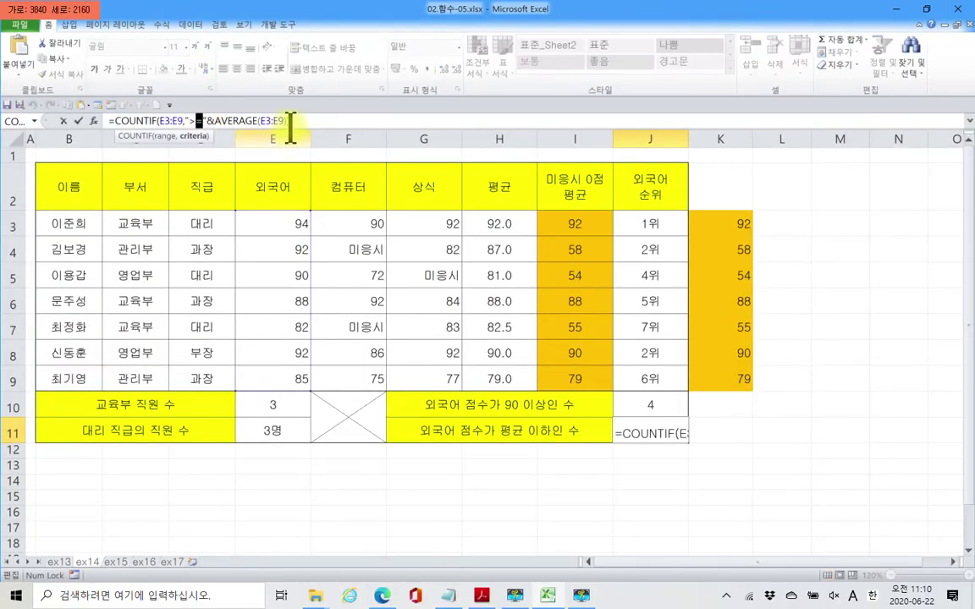
key("BackSpace")
type("<")
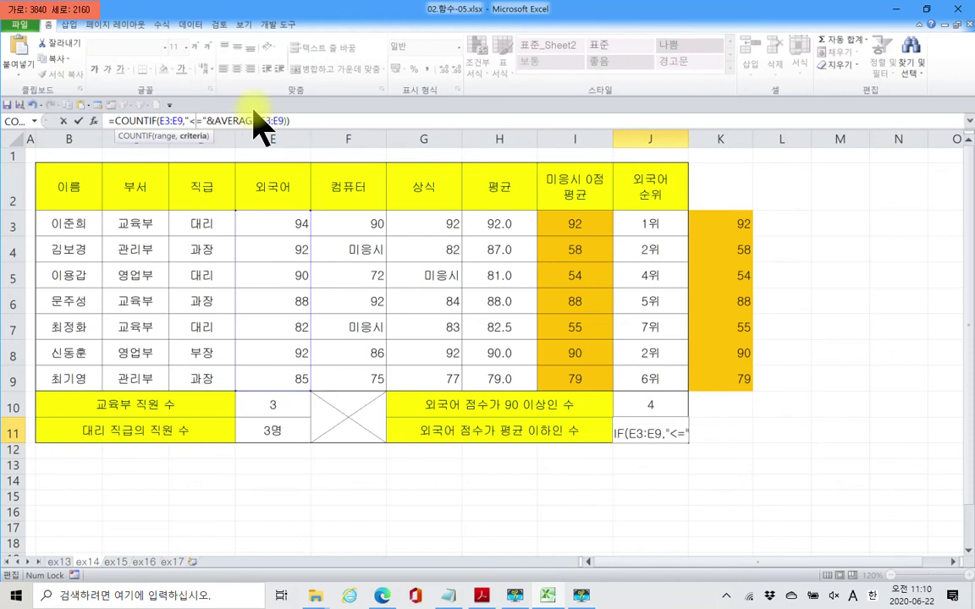
left_click(77, 121)
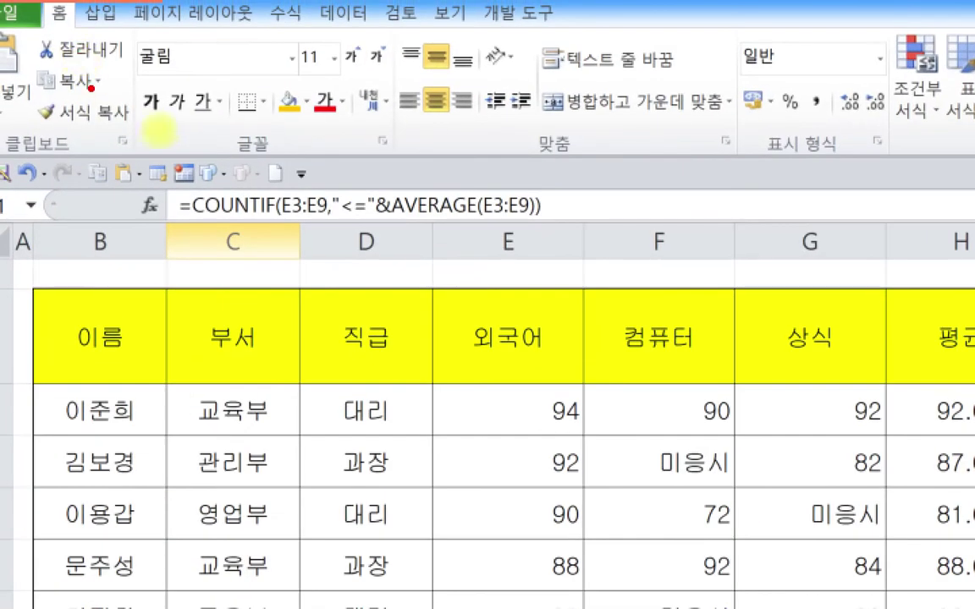
left_click_drag(322, 175, 383, 229)
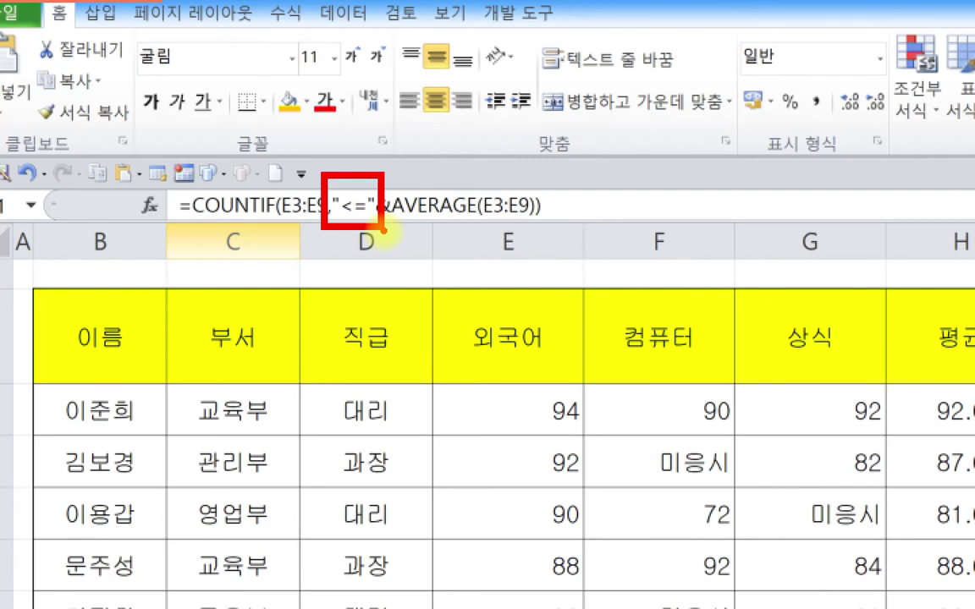
mouse_move(315, 263)
left_mouse_down()
mouse_move(347, 293)
mouse_move(364, 250)
mouse_move(391, 275)
mouse_move(398, 320)
left_mouse_up()
left_click_drag(399, 292, 418, 290)
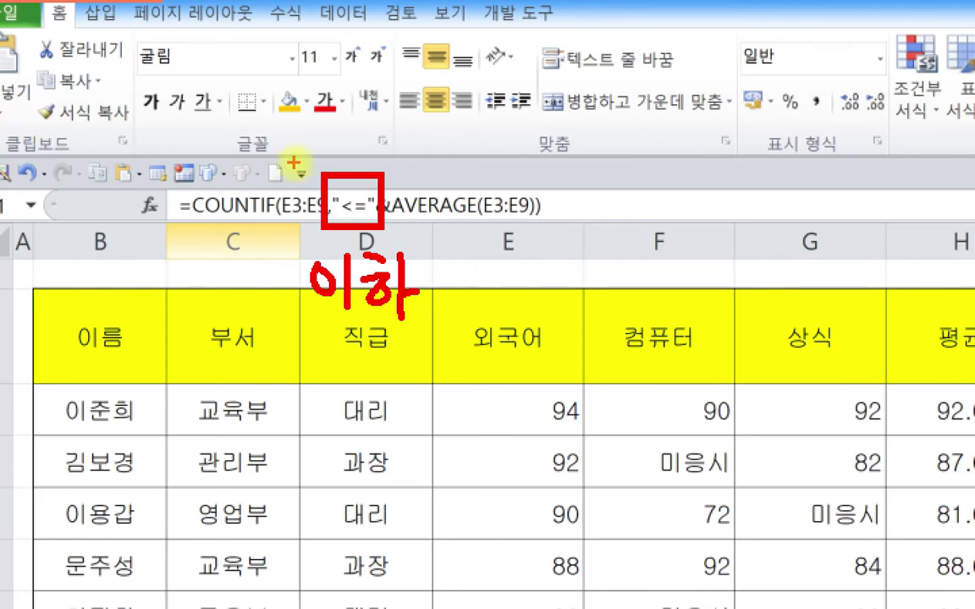
mouse_move(488, 304)
left_mouse_down()
mouse_move(495, 290)
mouse_move(559, 278)
left_mouse_up()
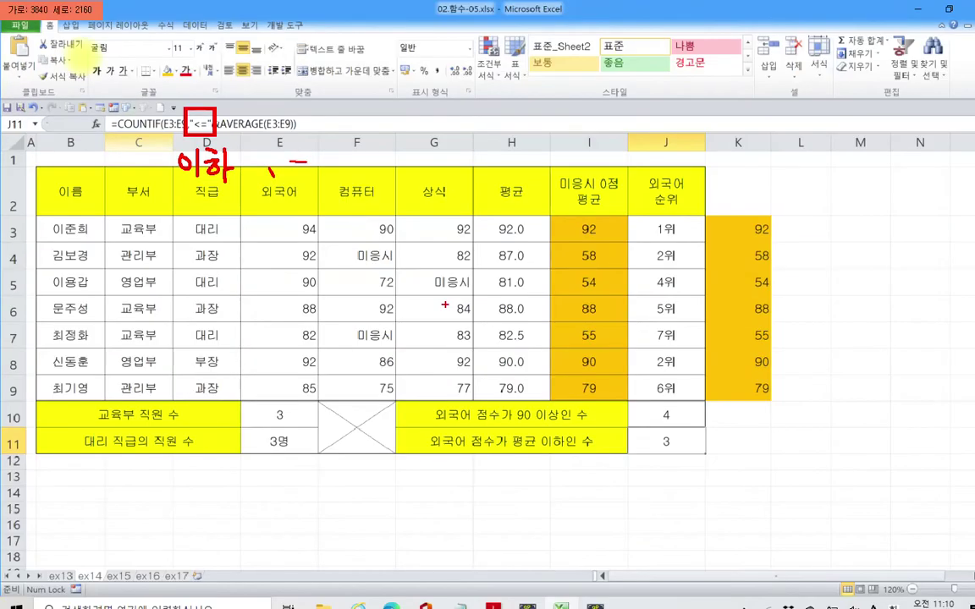
key("Escape")
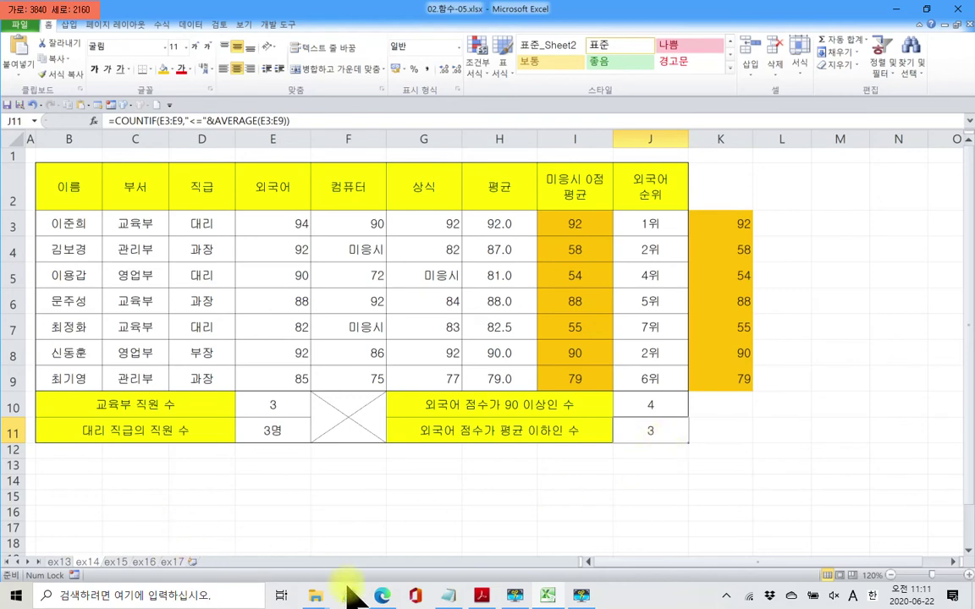
Step: Select J10 to examine how its COUNTIF criterion is written
left_click(649, 406)
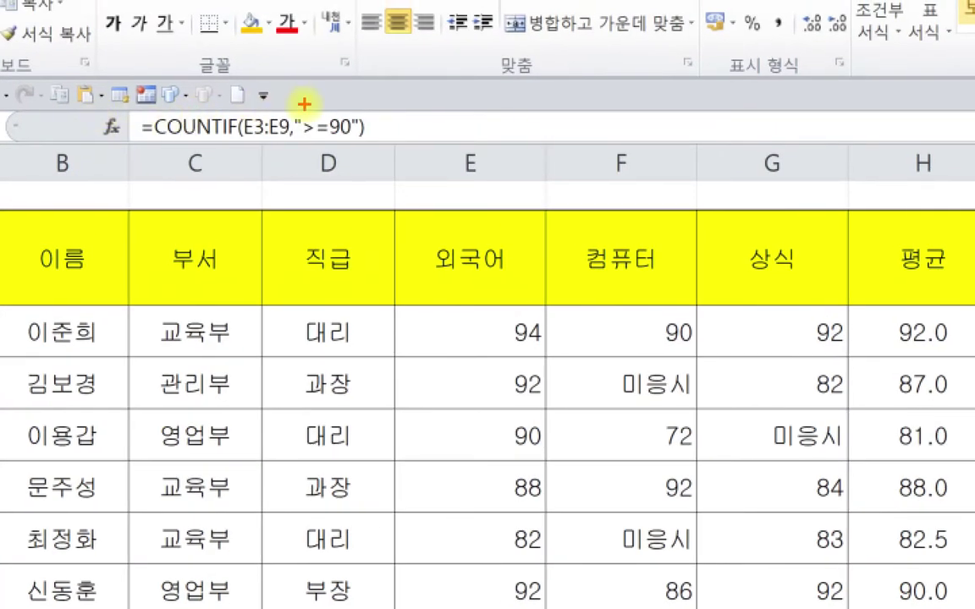
Step: Compare the quoted criterion in J10 with the J11 formula, examining how its operator is joined to AVERAGE(E3:E9)
mouse_move(290, 106)
left_mouse_down()
mouse_move(317, 135)
mouse_move(370, 142)
left_mouse_up()
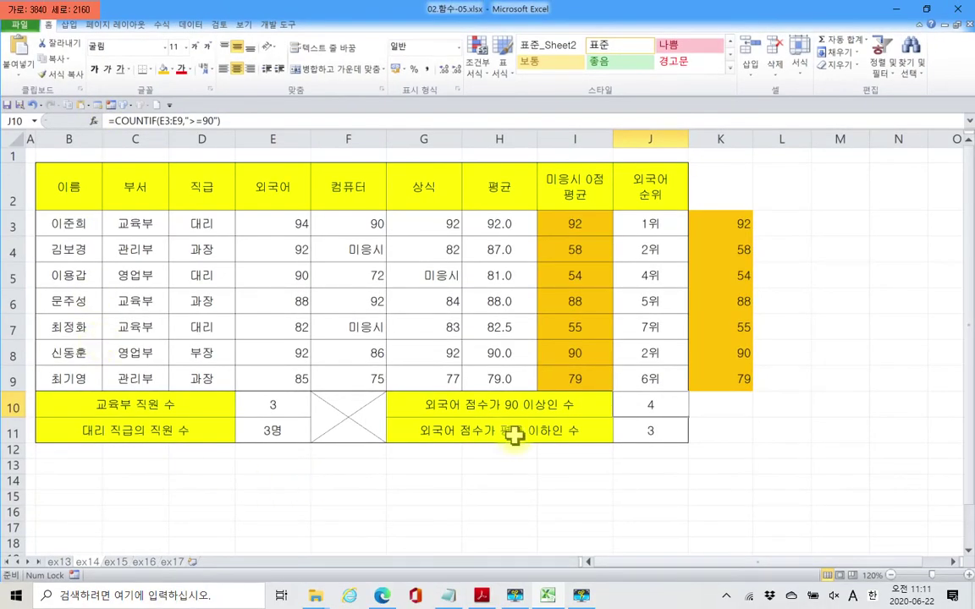
left_click(629, 434)
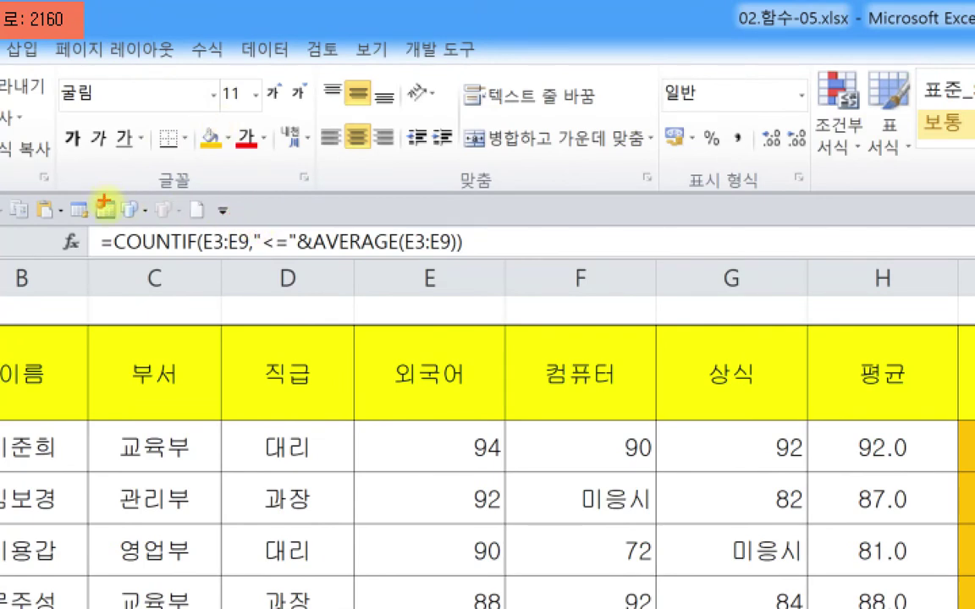
mouse_move(250, 217)
left_mouse_down()
mouse_move(296, 263)
mouse_move(457, 262)
left_mouse_up()
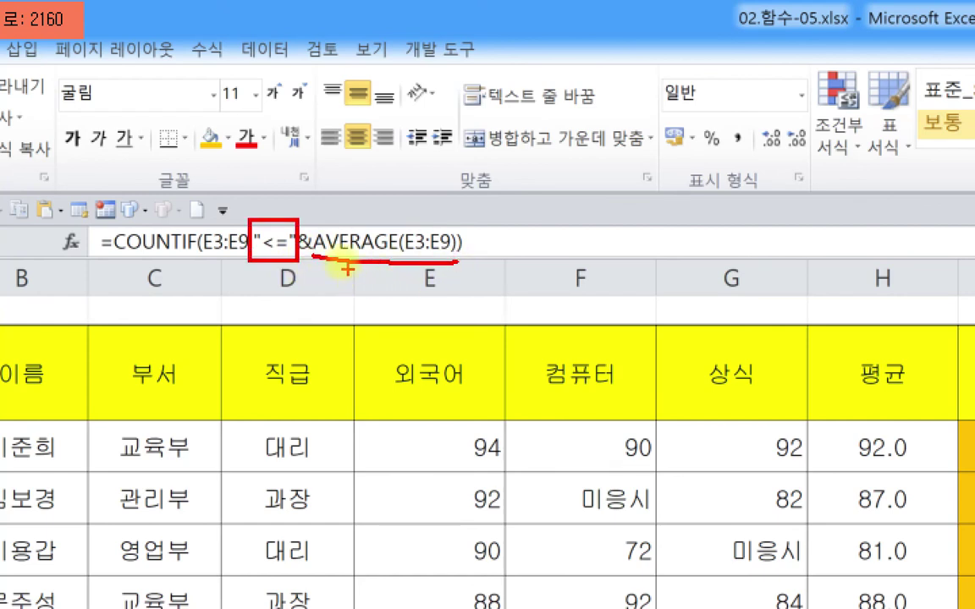
left_click_drag(308, 224, 315, 229)
left_click_drag(316, 224, 321, 222)
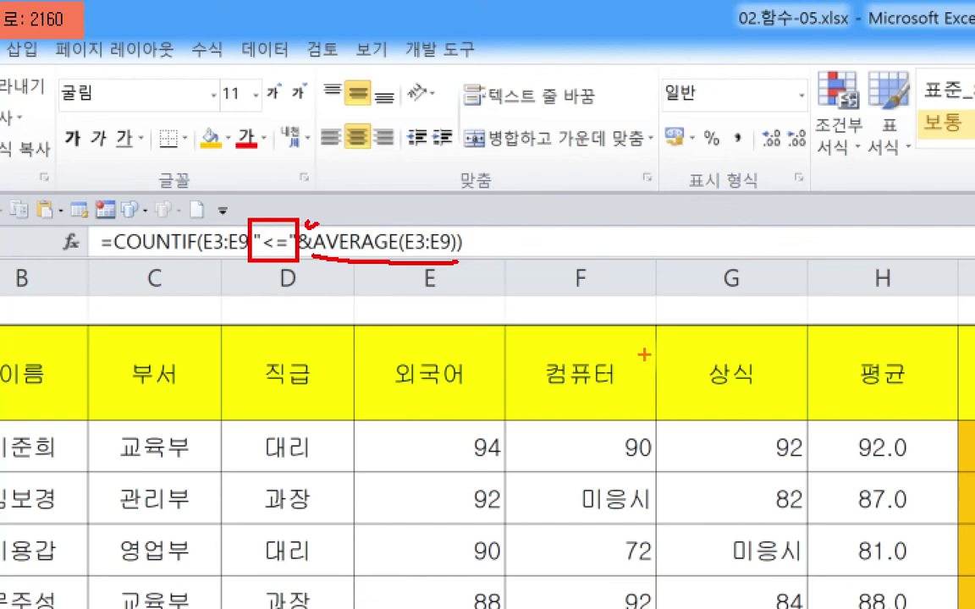
mouse_move(245, 241)
left_mouse_down()
mouse_move(440, 269)
mouse_move(215, 277)
left_mouse_up()
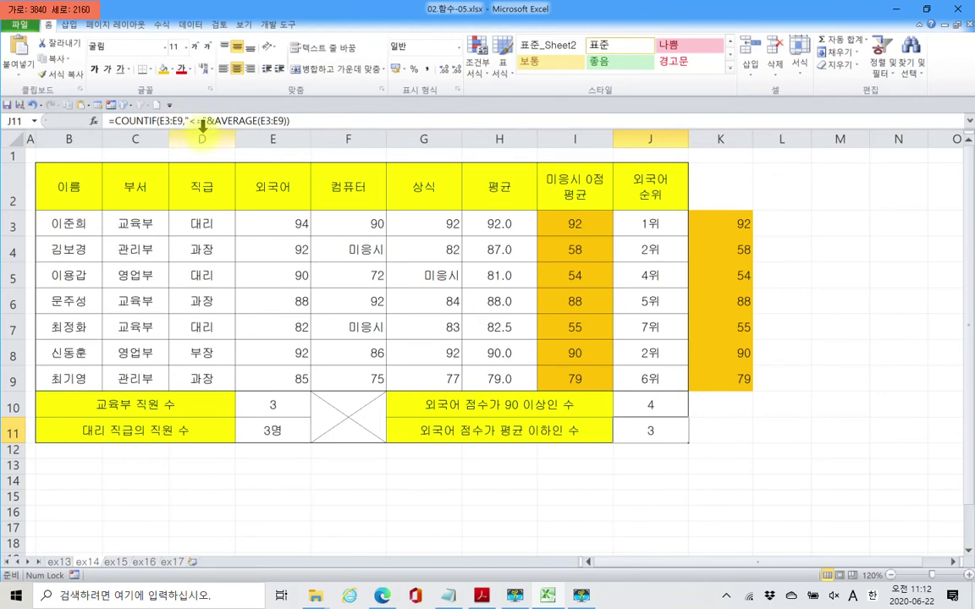
left_click(448, 595)
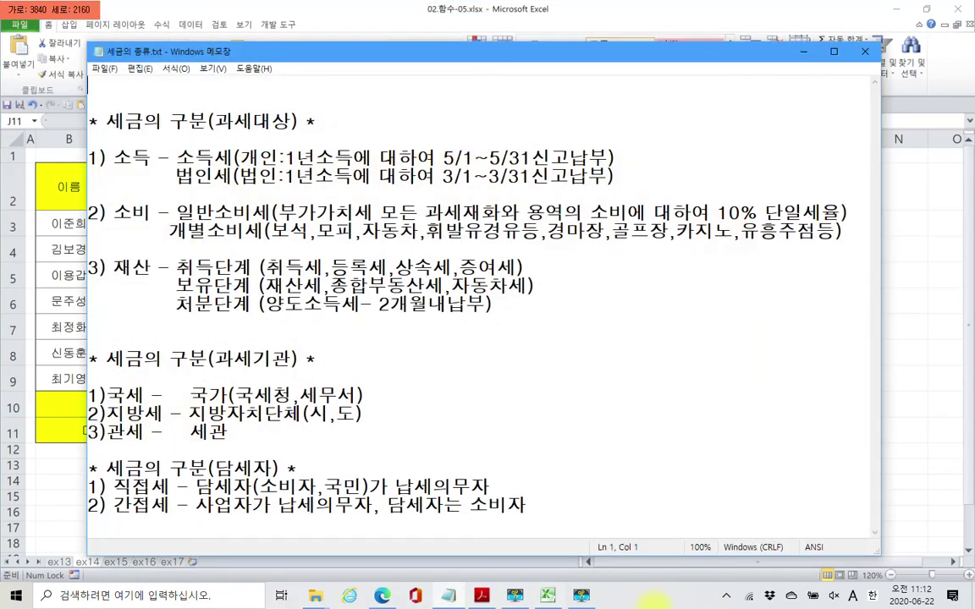
left_click(804, 51)
left_click(419, 347)
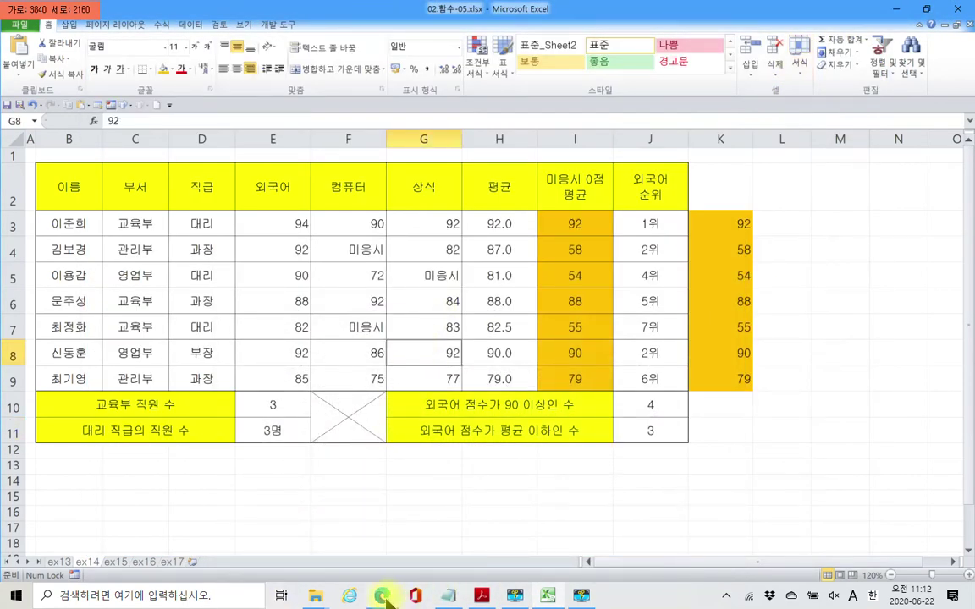